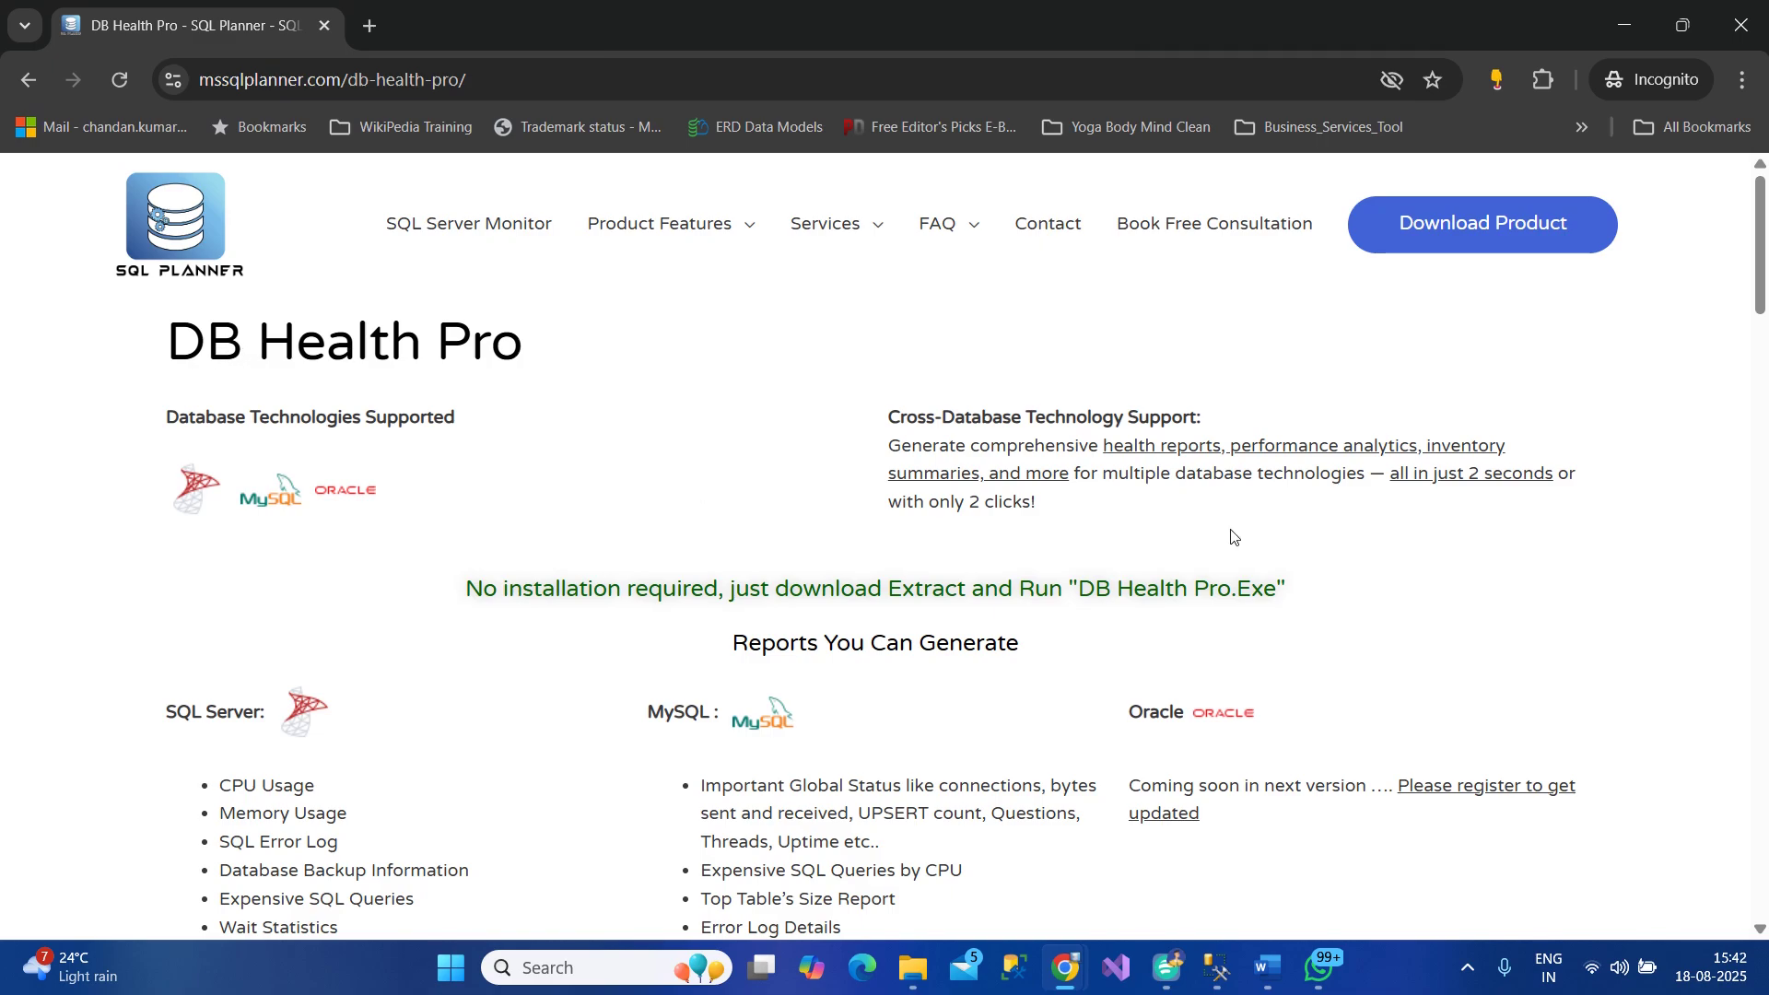
Scroll down to the 'Reports You Can Generate' list for SQL Server and MySQL
{"action": "scroll", "coordinate": [958, 525], "scroll_direction": "down", "scroll_amount": 3}
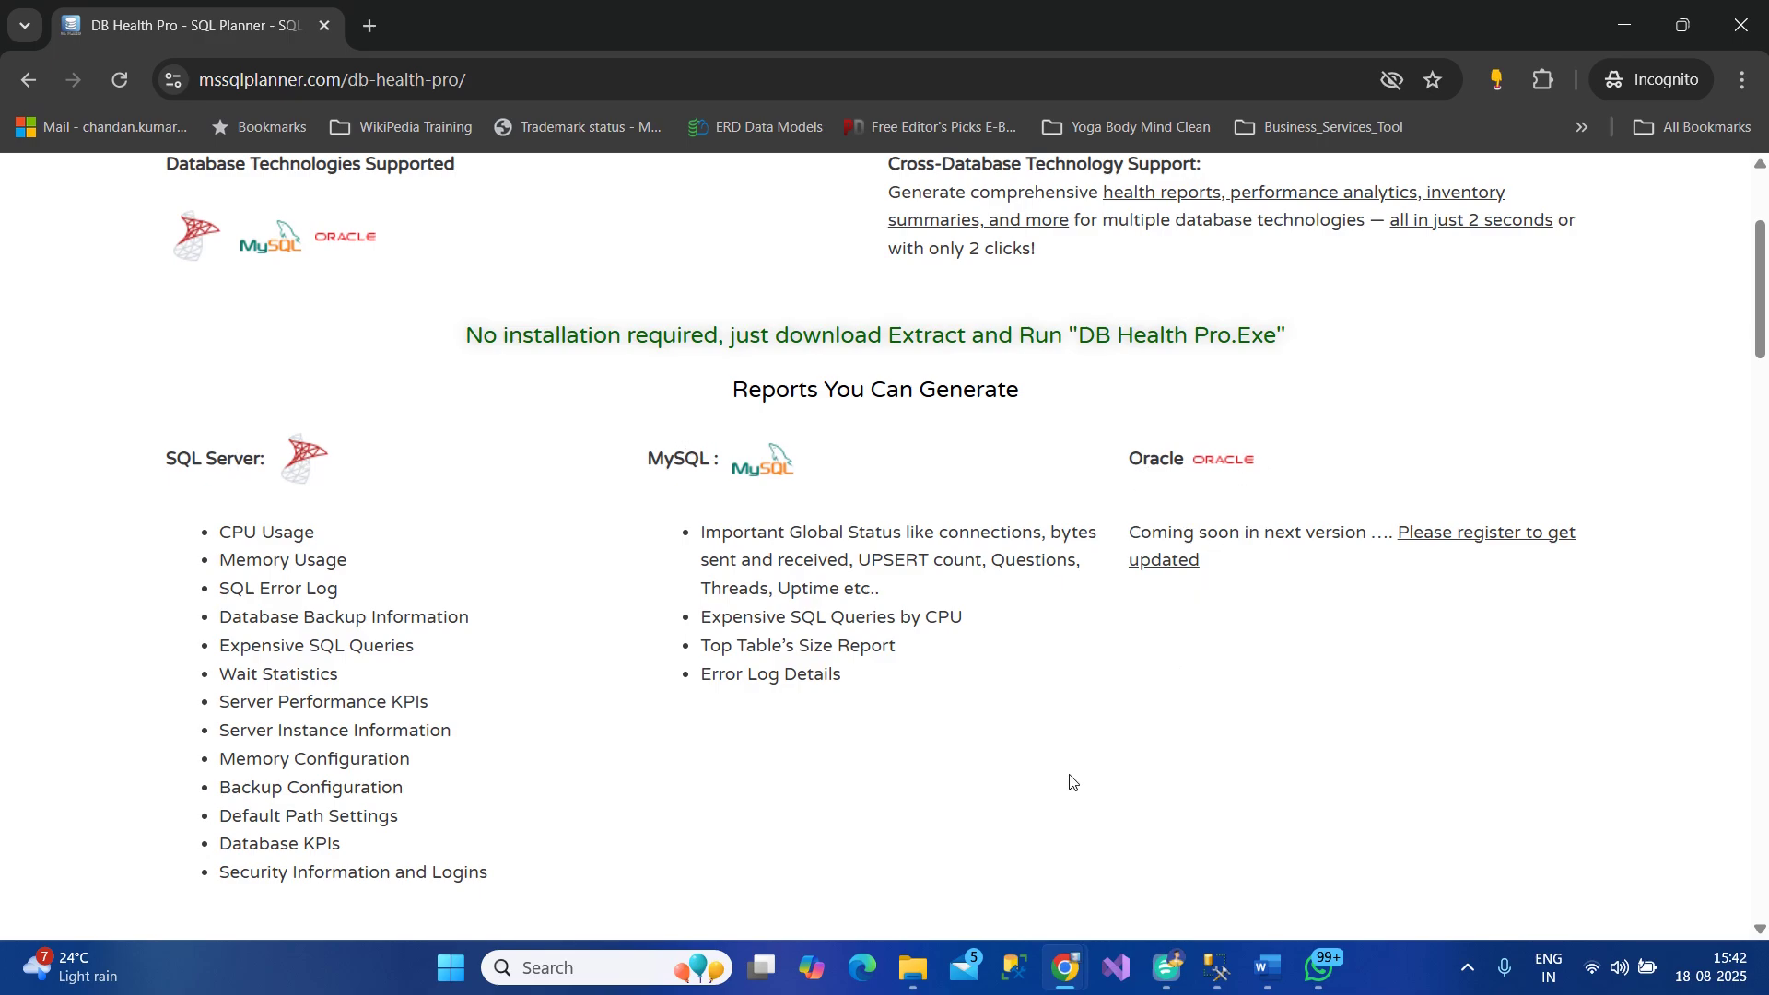
Launch DB Health Pro from its program folder
{"action": "mouse_move", "coordinate": [912, 967]}
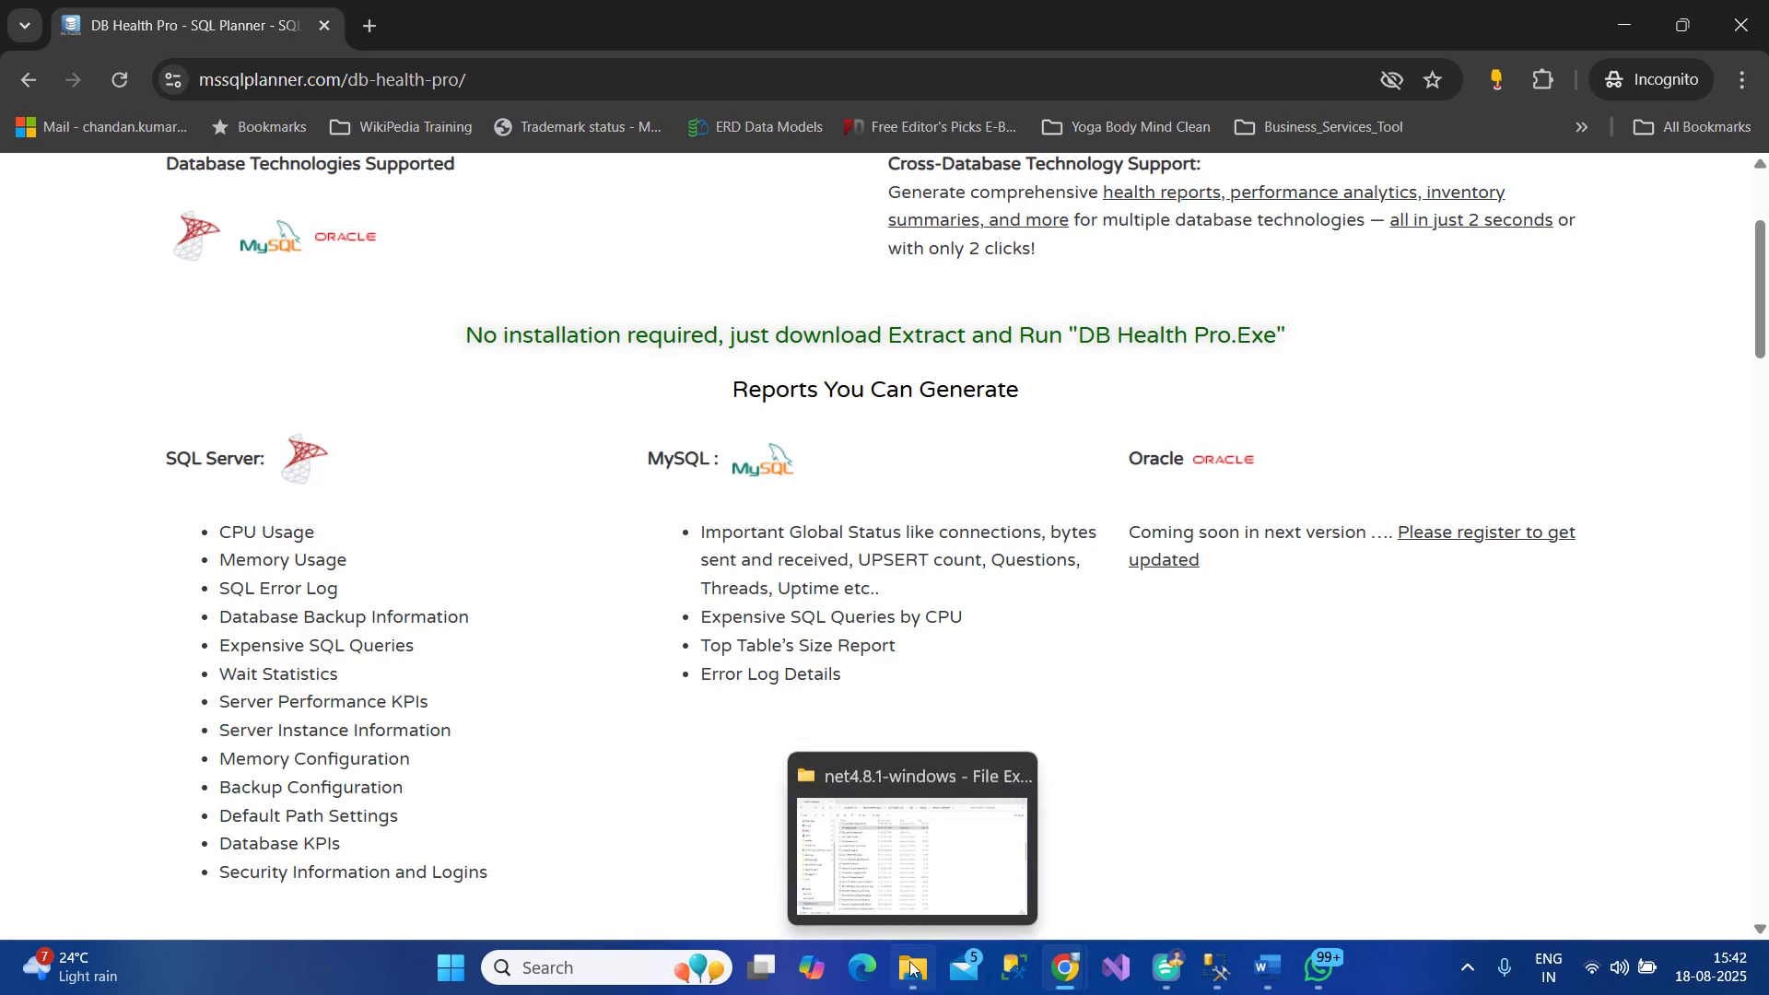
{"action": "left_click", "coordinate": [900, 855]}
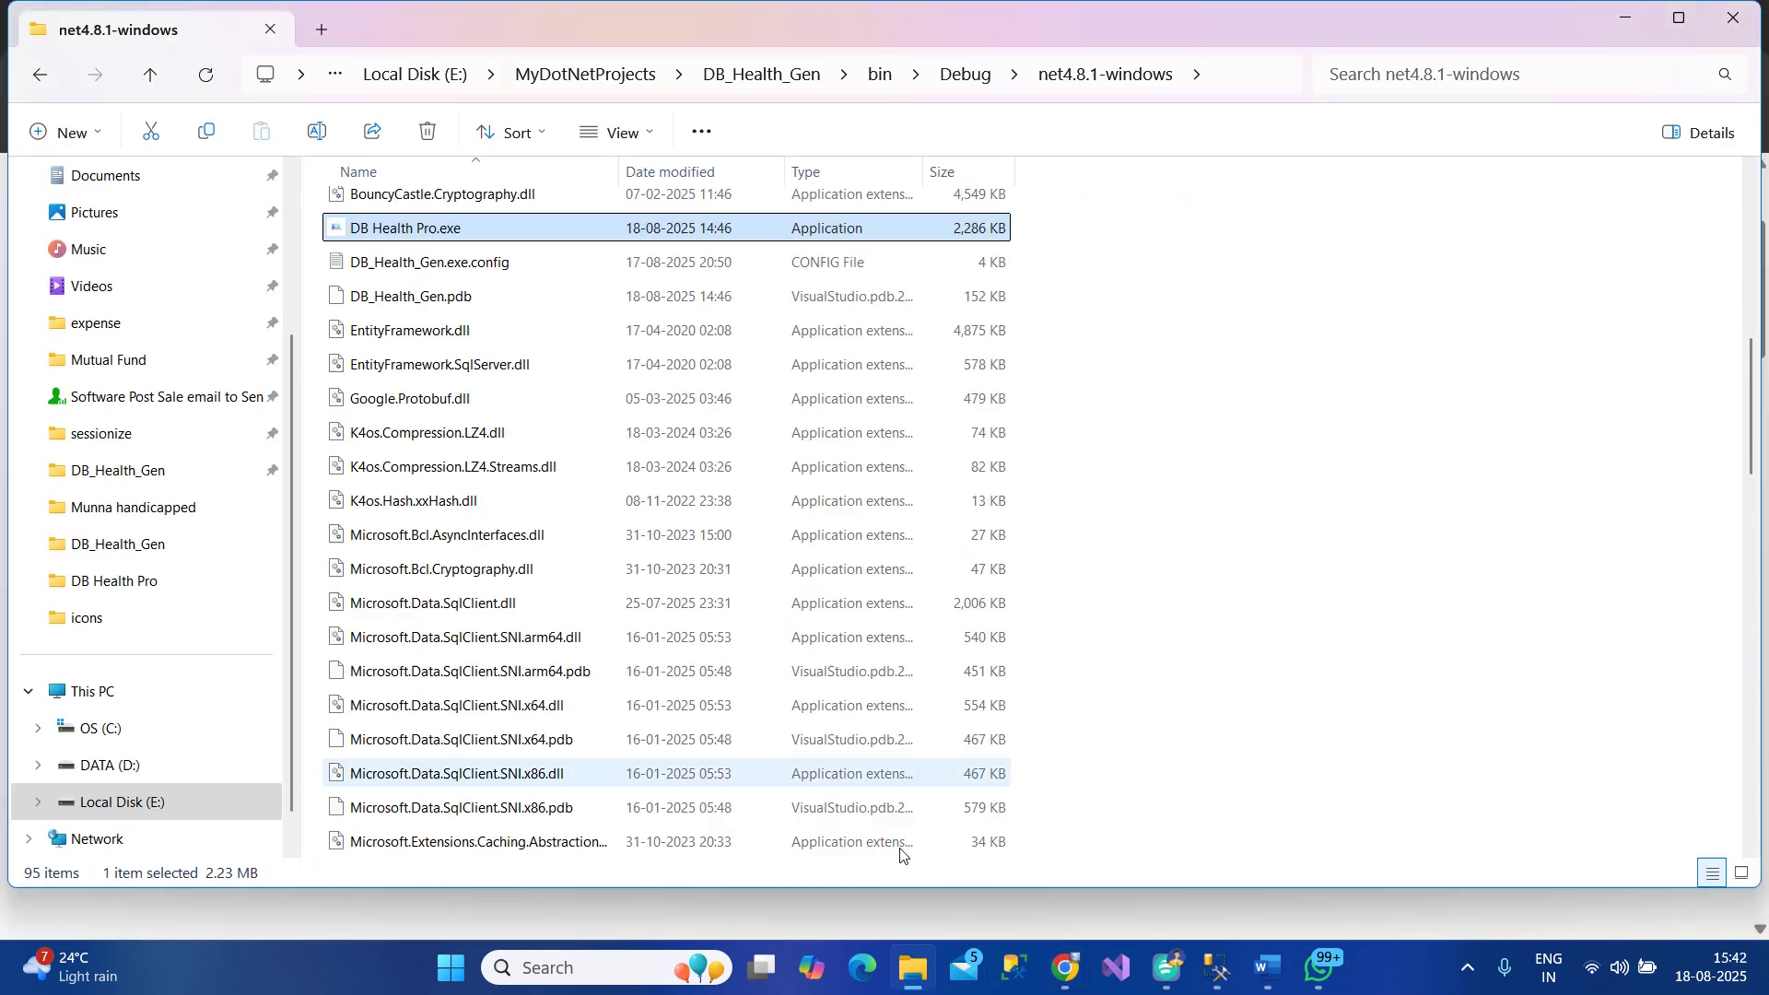
{"action": "double_click", "coordinate": [337, 234]}
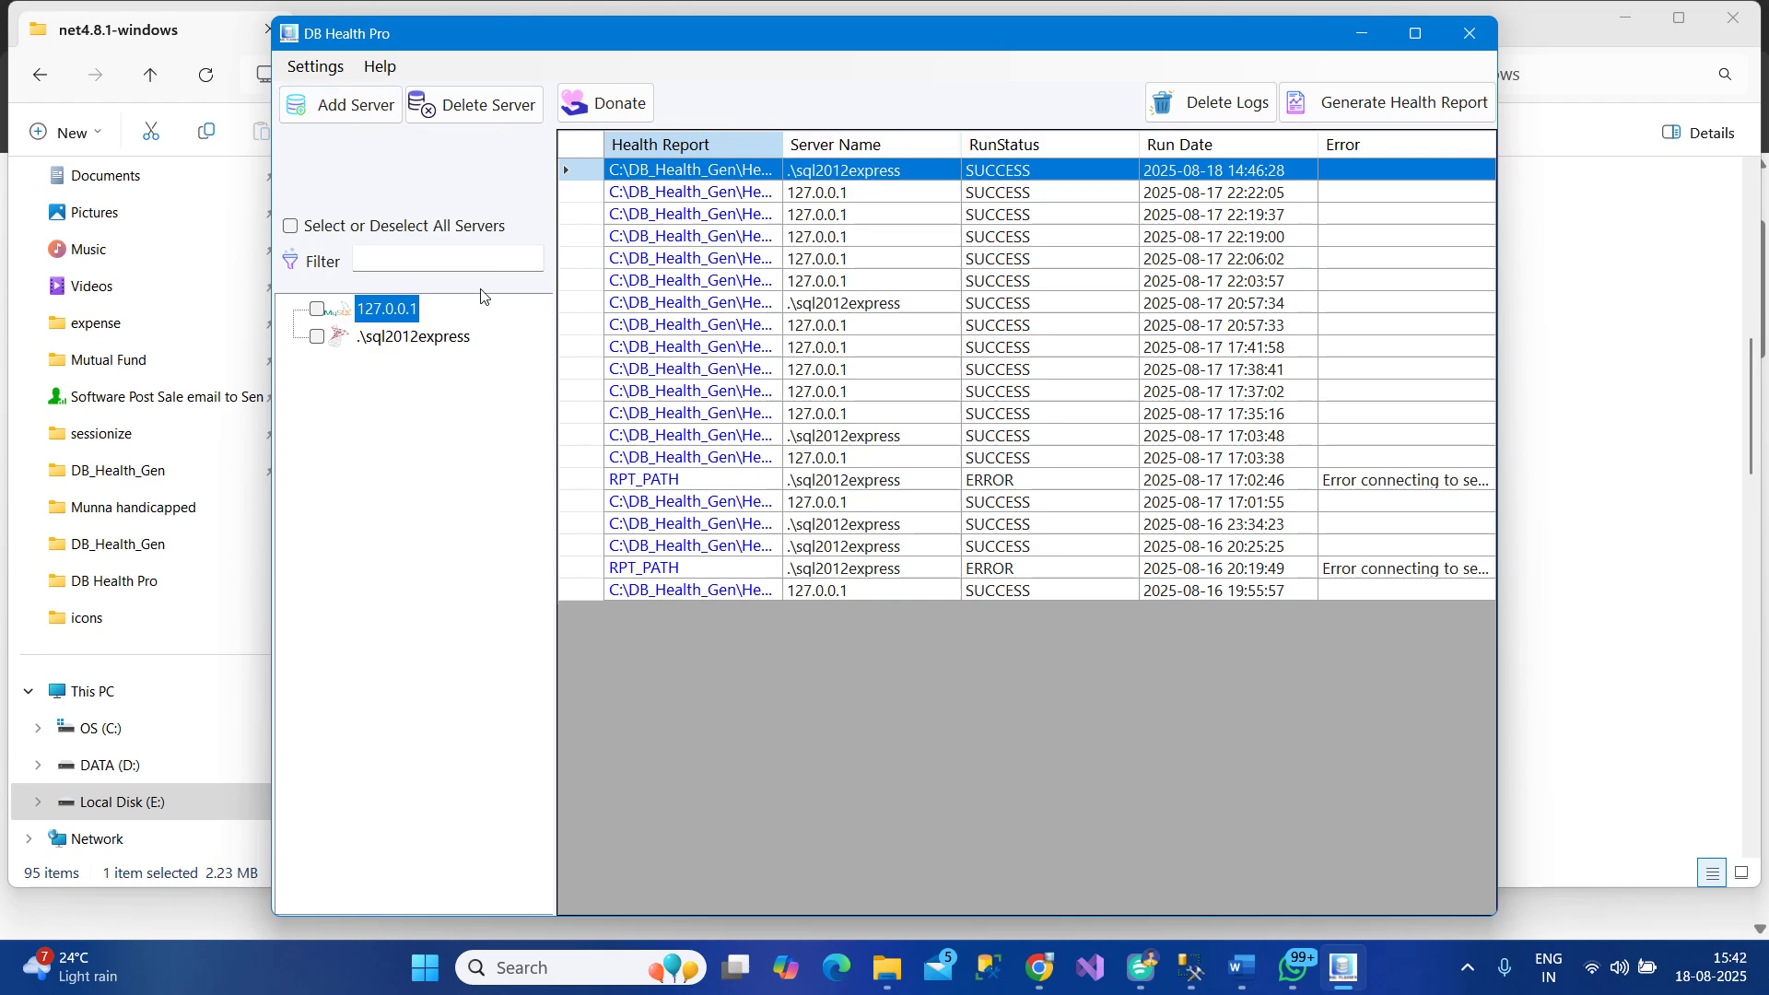
Generate health reports for 127.0.0.1 and .\sql2012express, then open the newest .\sql2012express report
{"action": "left_click", "coordinate": [318, 311]}
{"action": "left_click", "coordinate": [291, 228]}
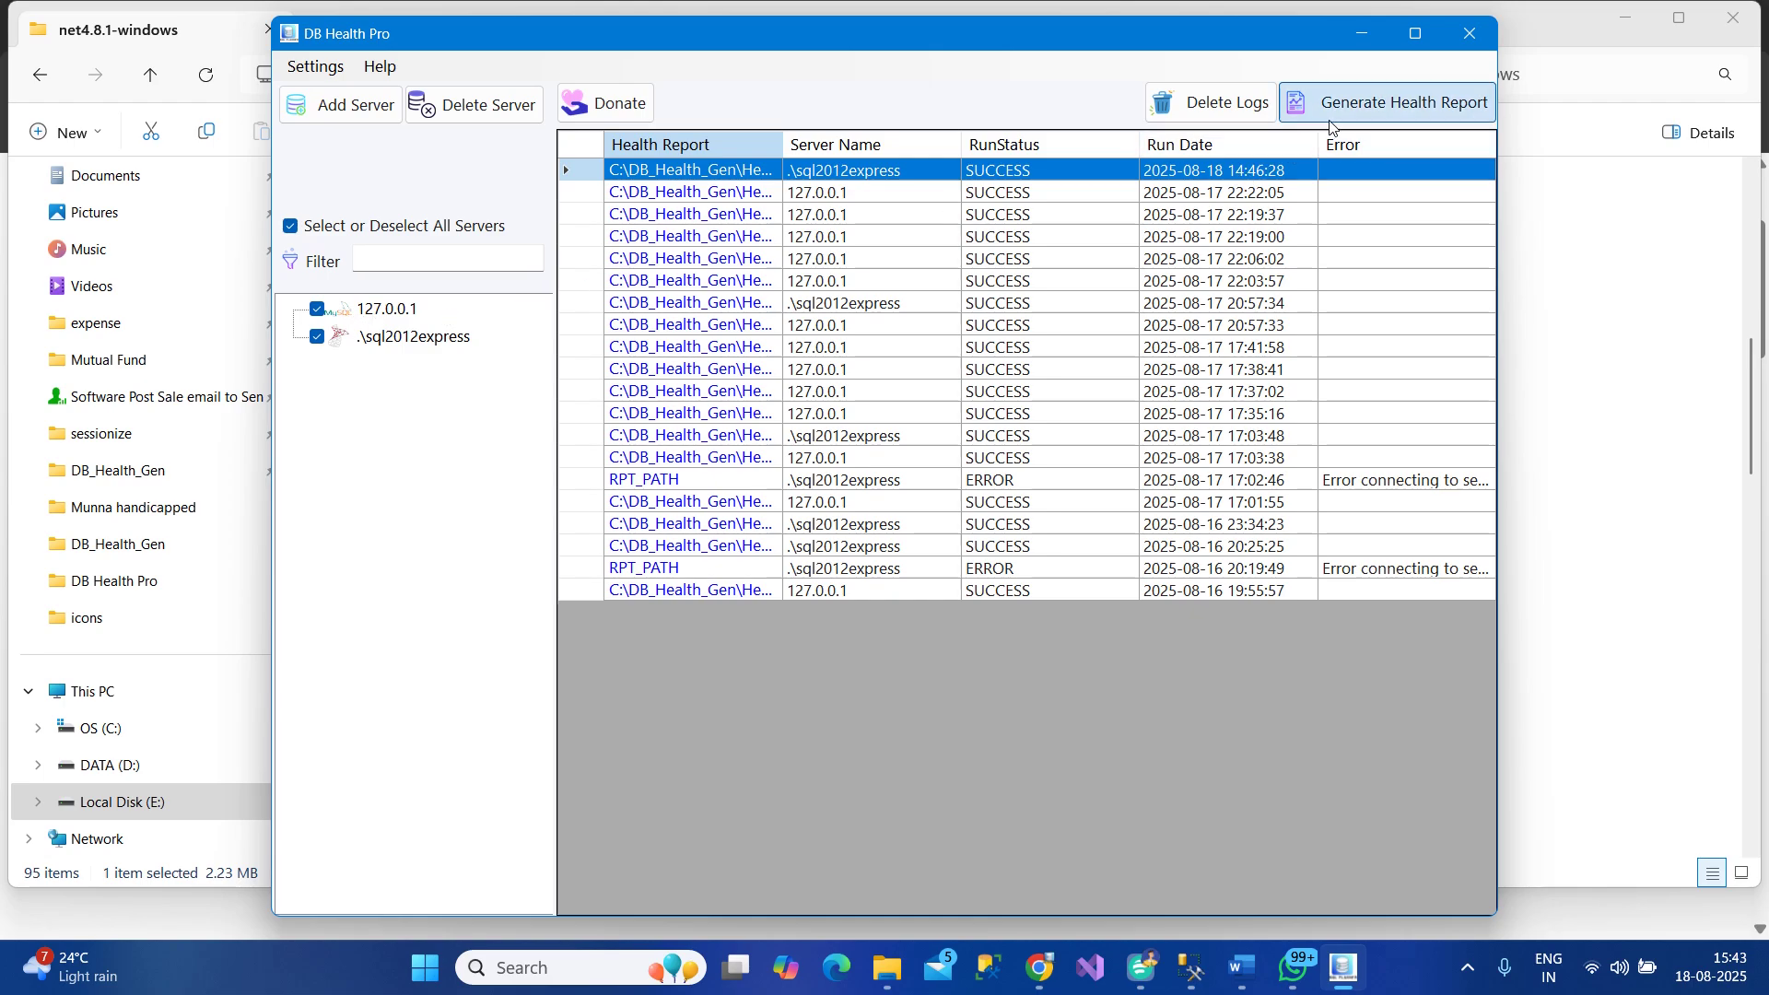
{"action": "left_click", "coordinate": [1386, 103]}
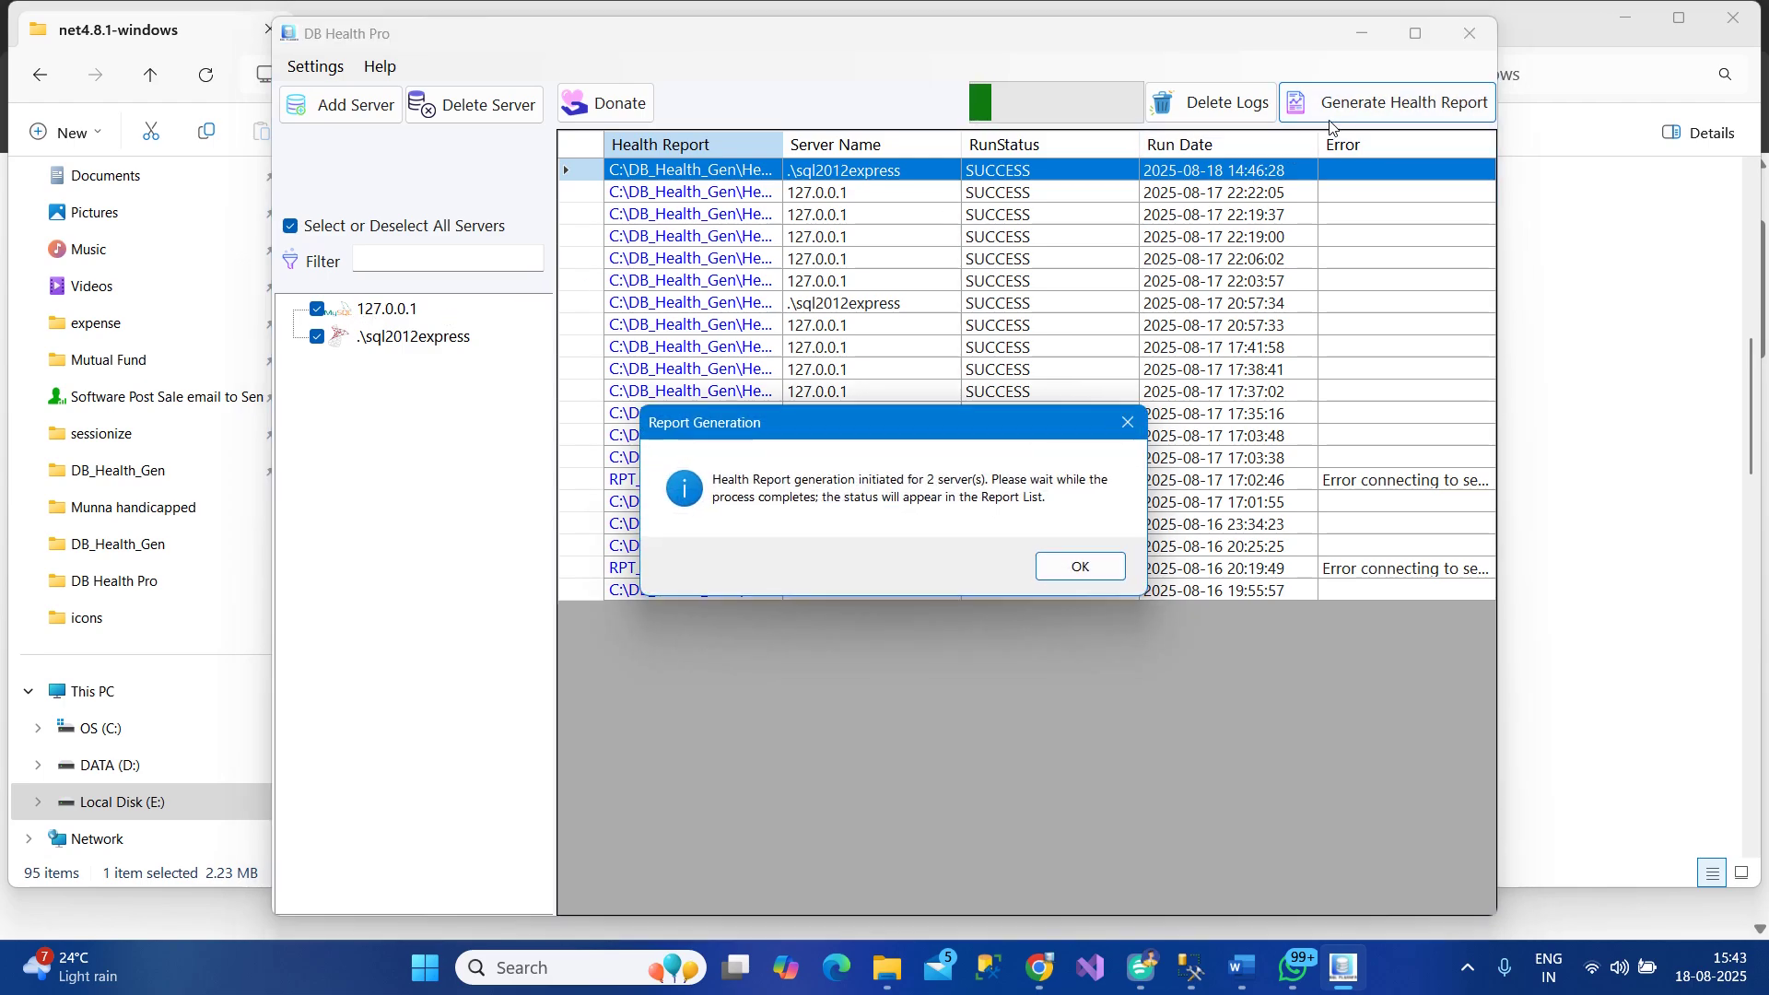
{"action": "left_click", "coordinate": [1083, 569]}
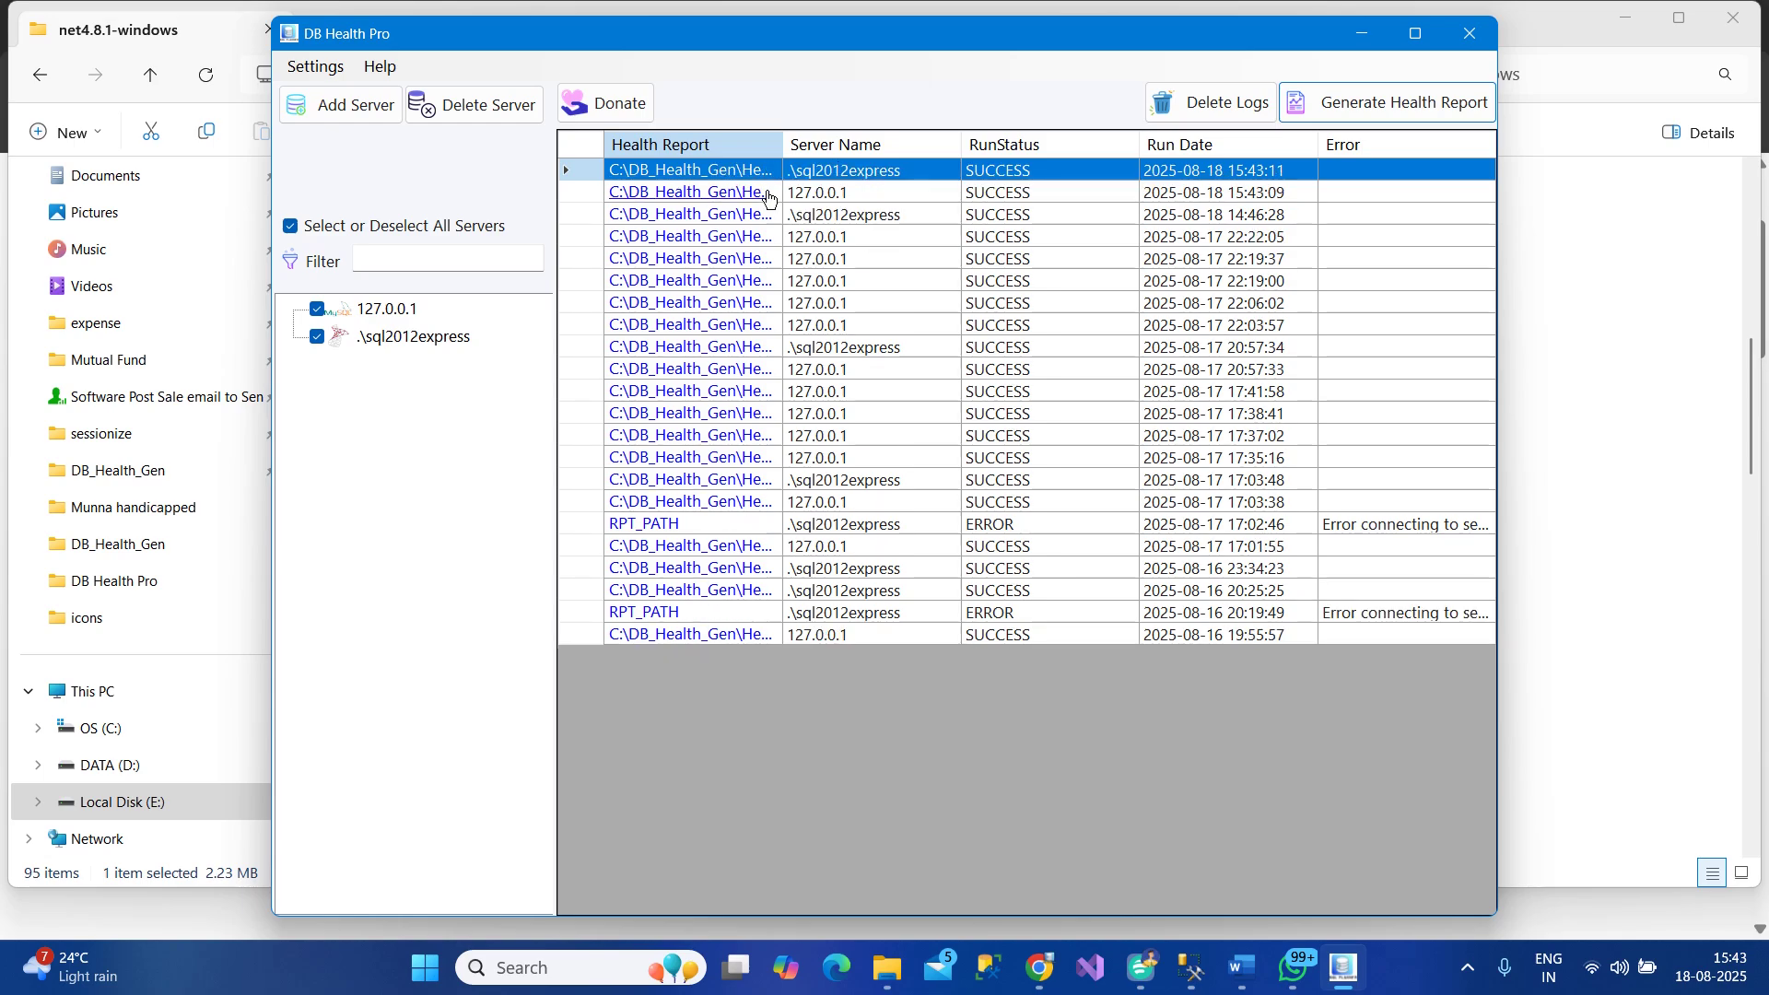
{"action": "left_click", "coordinate": [751, 182]}
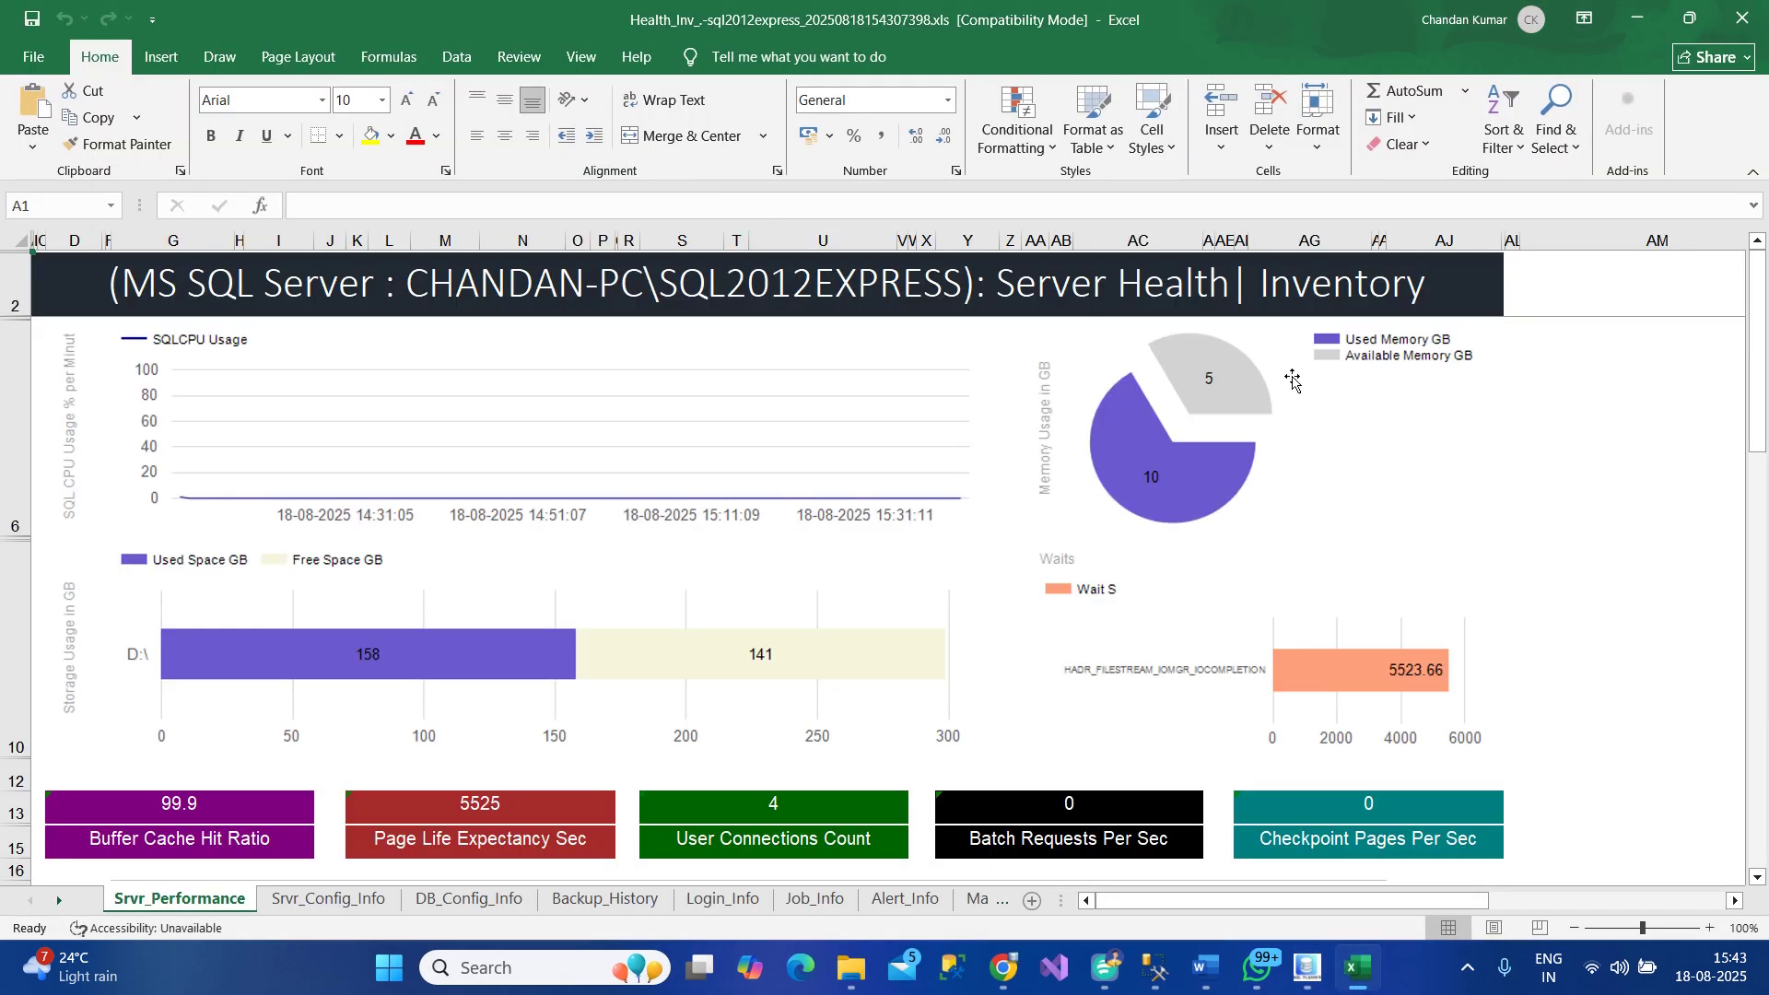
Collapse the ribbon, scroll through Srvr_Performance, then show the Srvr_Config_Info sheet
{"action": "double_click", "coordinate": [99, 61]}
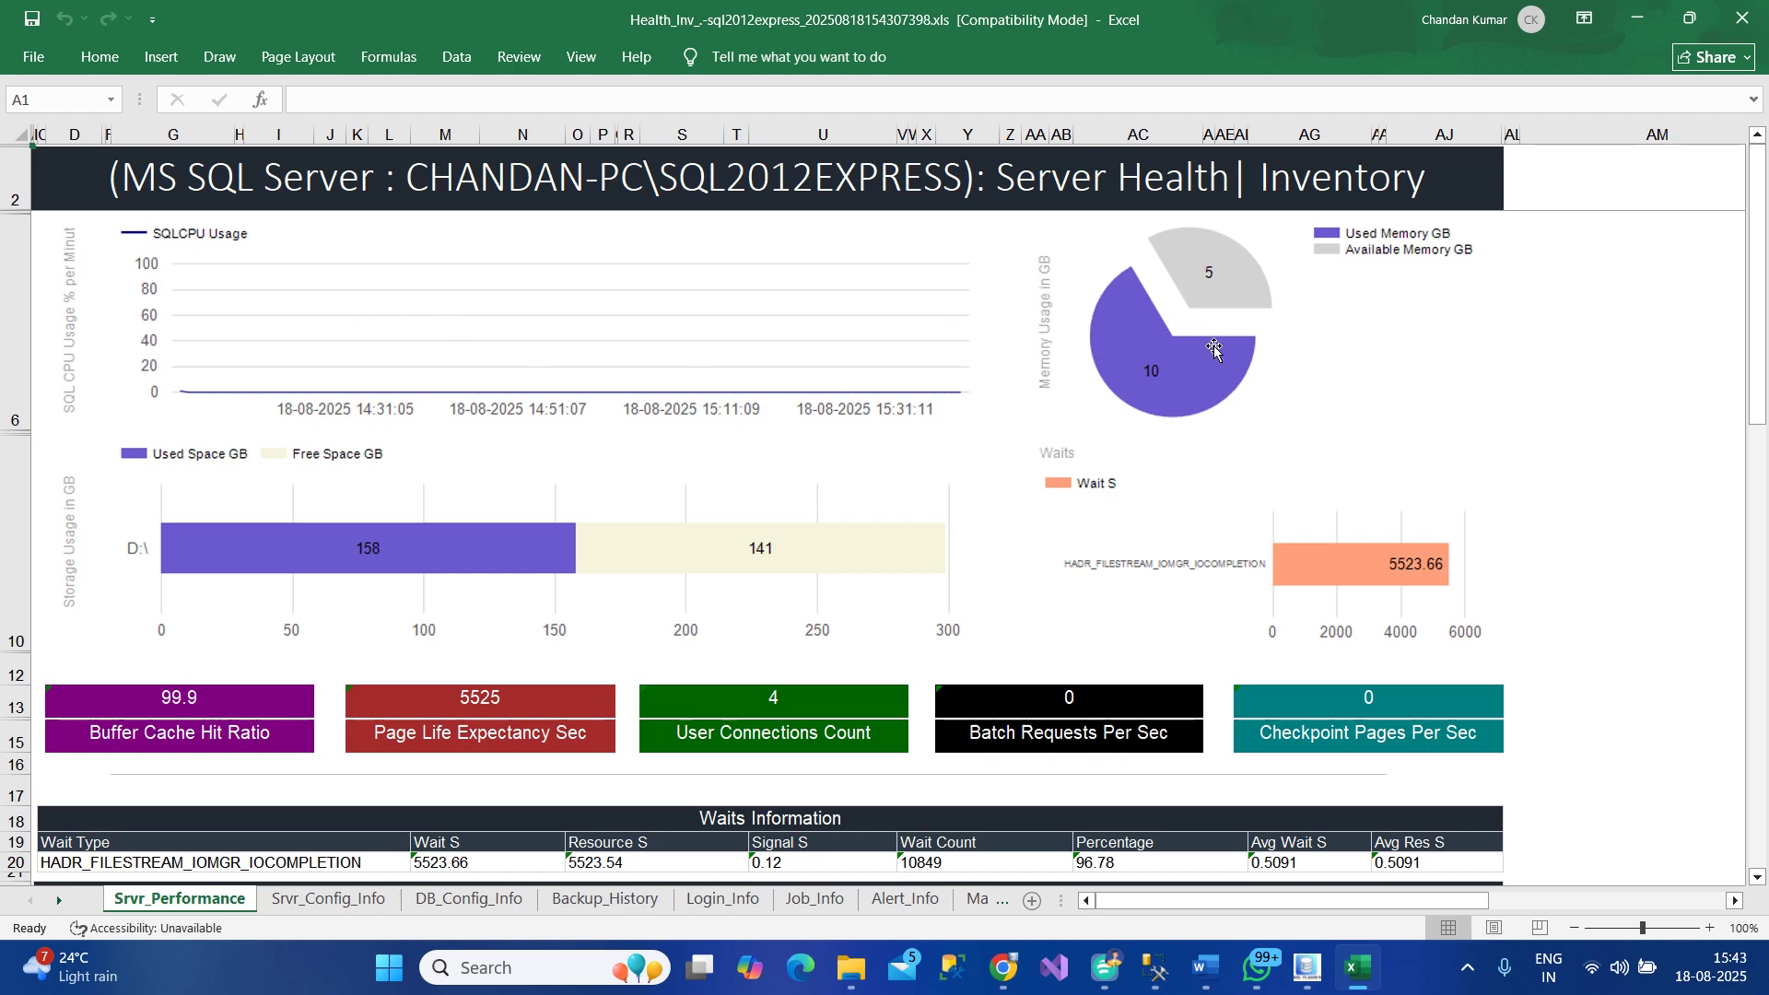
{"action": "scroll", "coordinate": [1193, 432], "scroll_direction": "down", "scroll_amount": 4}
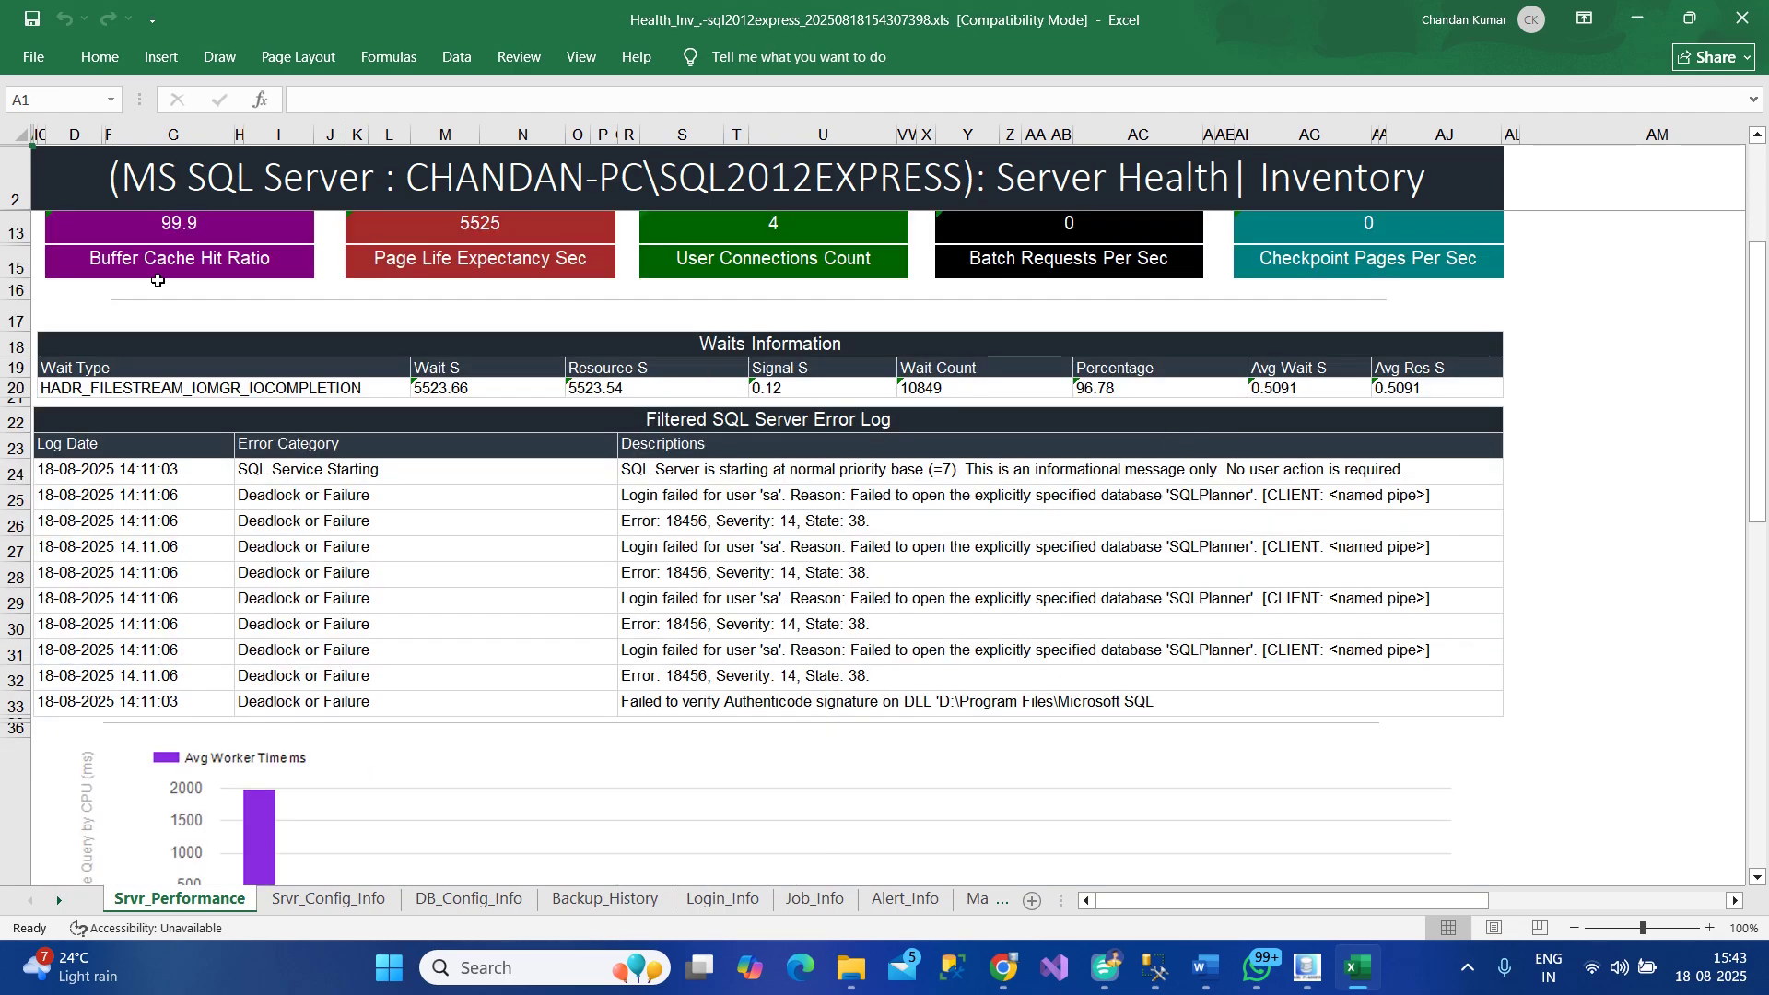
{"action": "scroll", "coordinate": [306, 322], "scroll_direction": "up", "scroll_amount": 4}
{"action": "scroll", "coordinate": [665, 413], "scroll_direction": "down", "scroll_amount": 4}
{"action": "scroll", "coordinate": [841, 494], "scroll_direction": "down", "scroll_amount": 1}
{"action": "scroll", "coordinate": [841, 494], "scroll_direction": "down", "scroll_amount": 1}
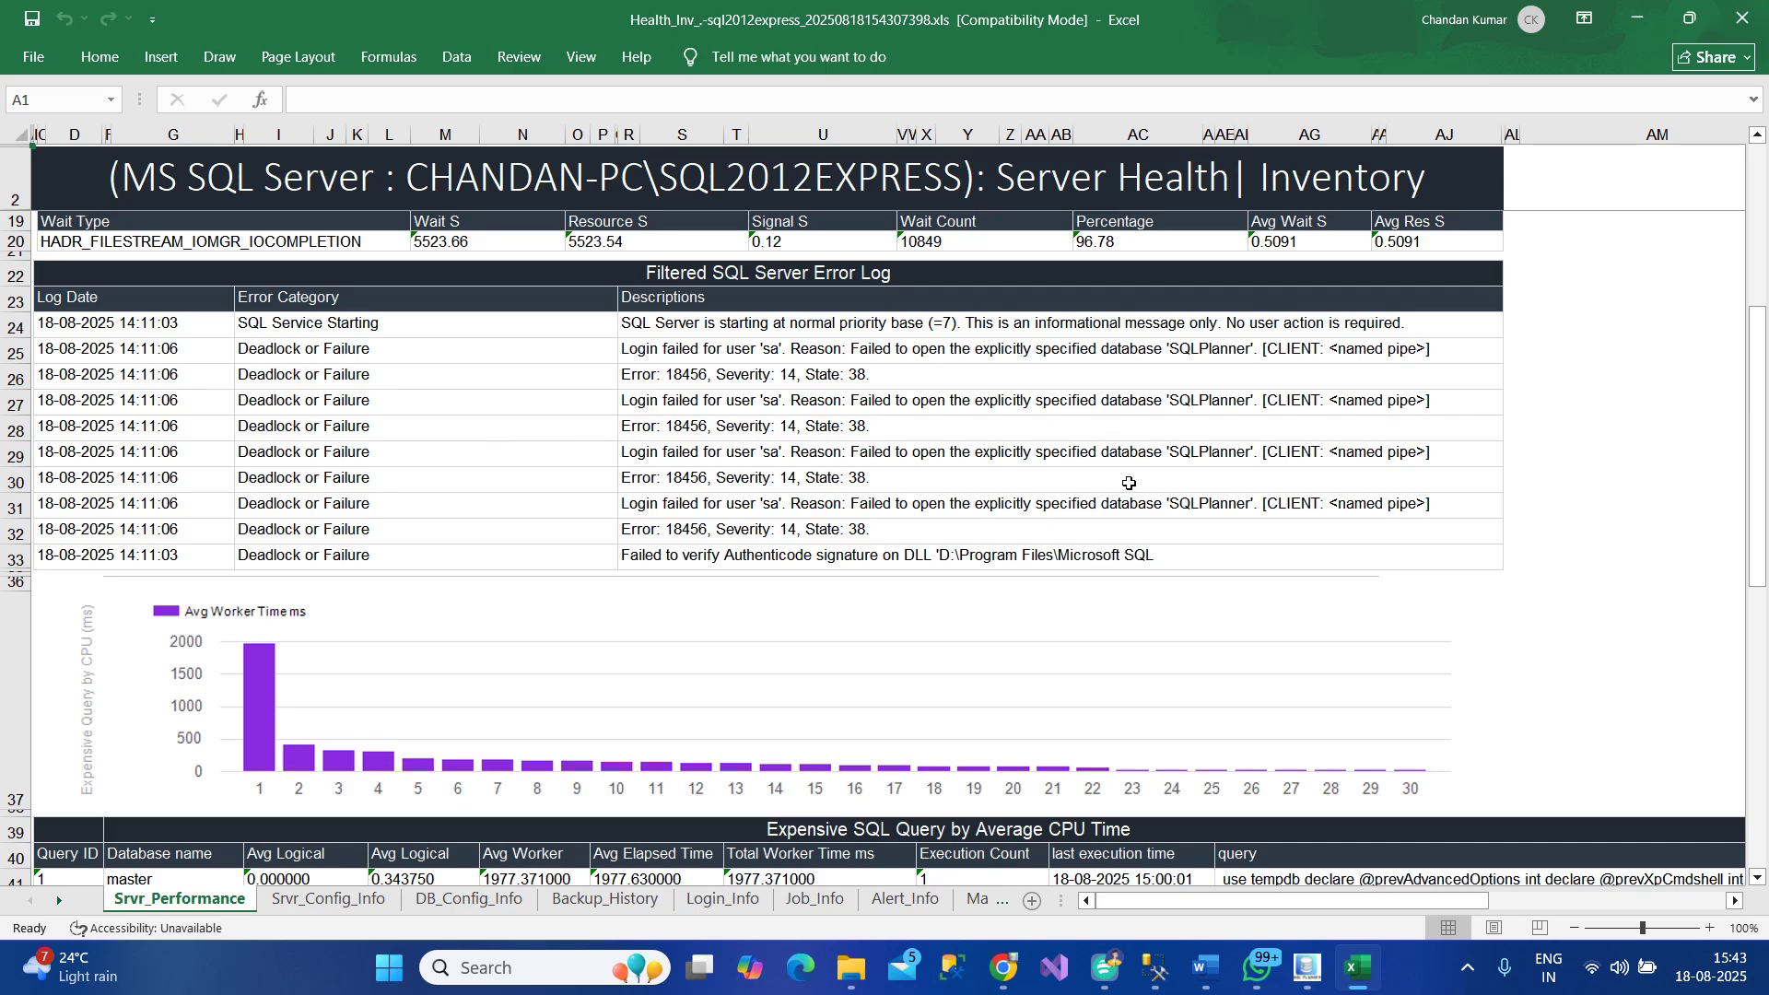
{"action": "scroll", "coordinate": [1139, 482], "scroll_direction": "down", "scroll_amount": 4}
{"action": "scroll", "coordinate": [869, 559], "scroll_direction": "down", "scroll_amount": 6}
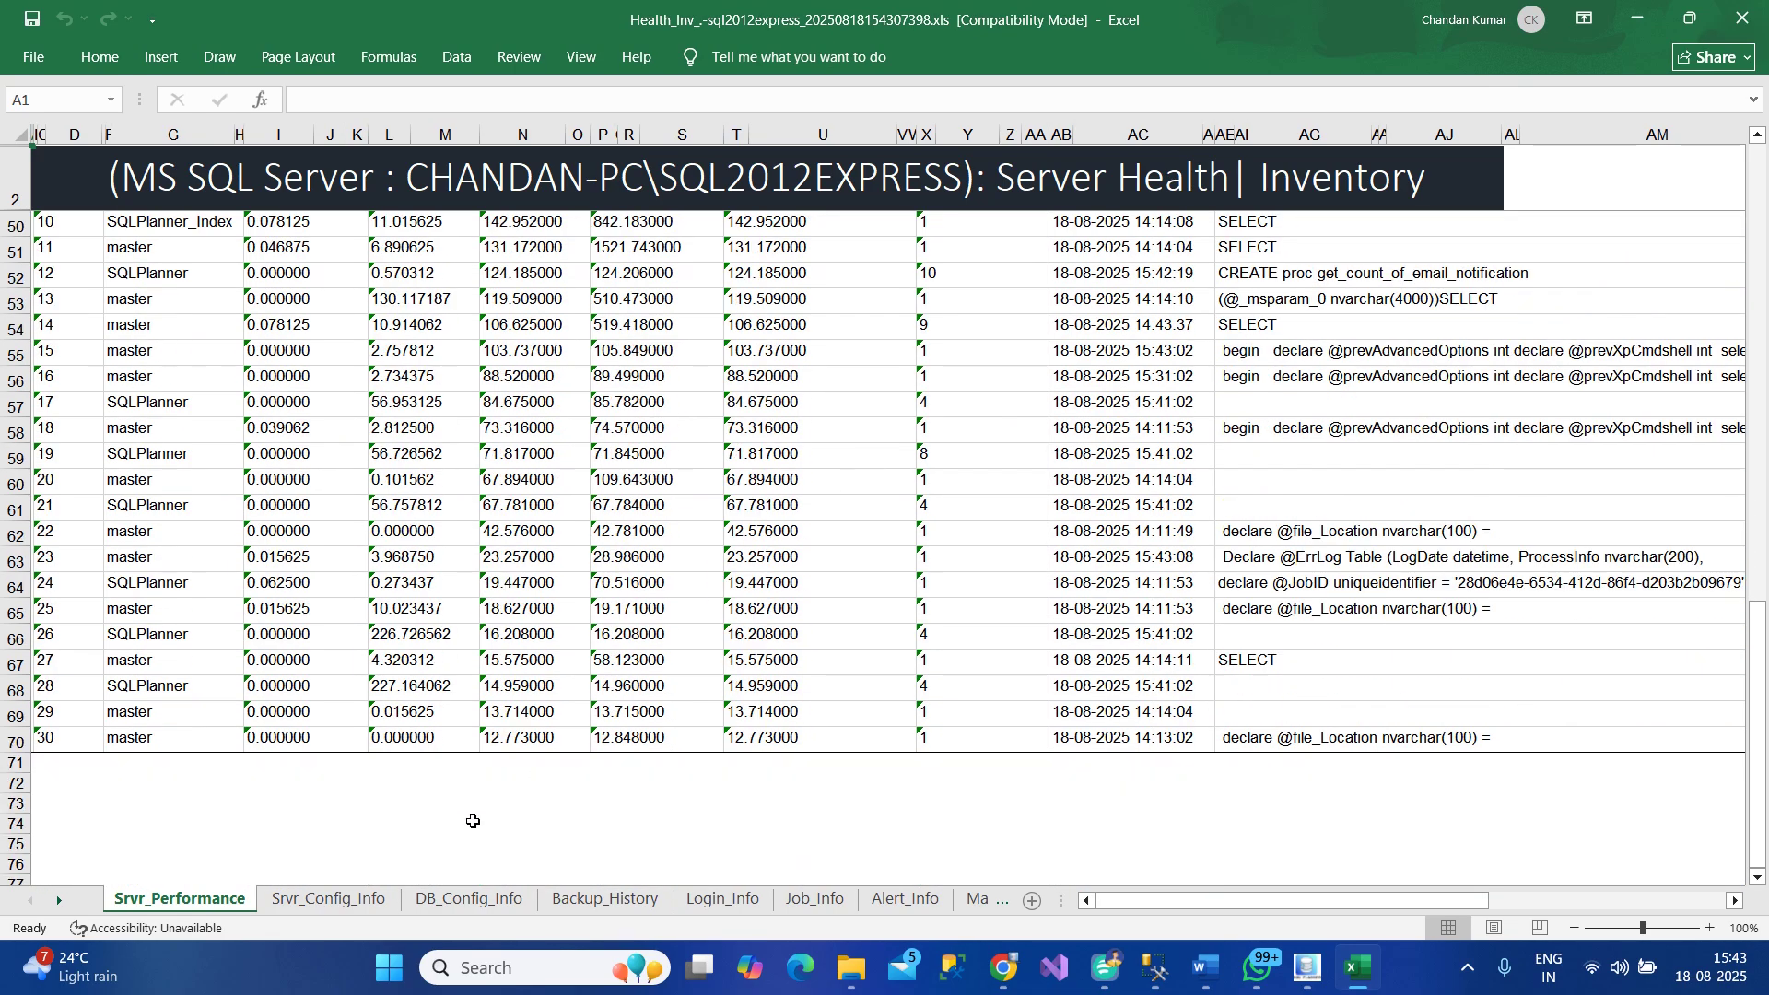
{"action": "left_click", "coordinate": [377, 903]}
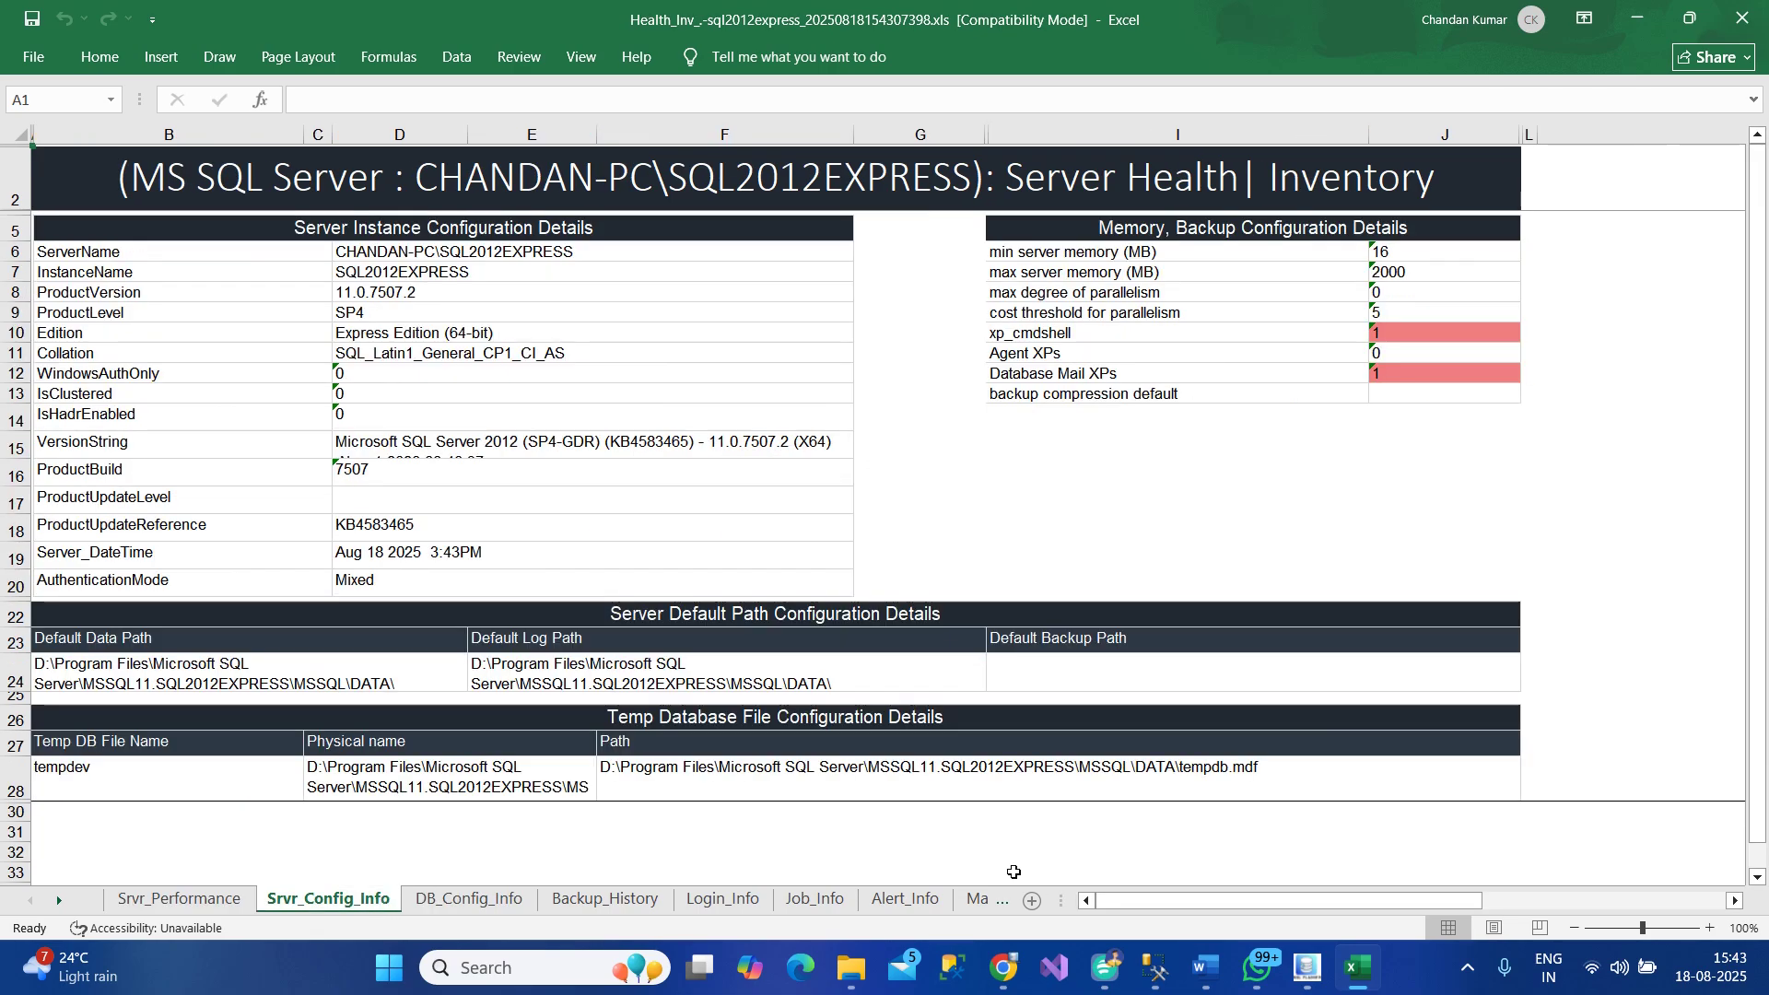
Widen the sheet-tab area and show the DB_Config_Info sheet
{"action": "left_click_drag", "start_coordinate": [1061, 900], "coordinate": [1270, 895]}
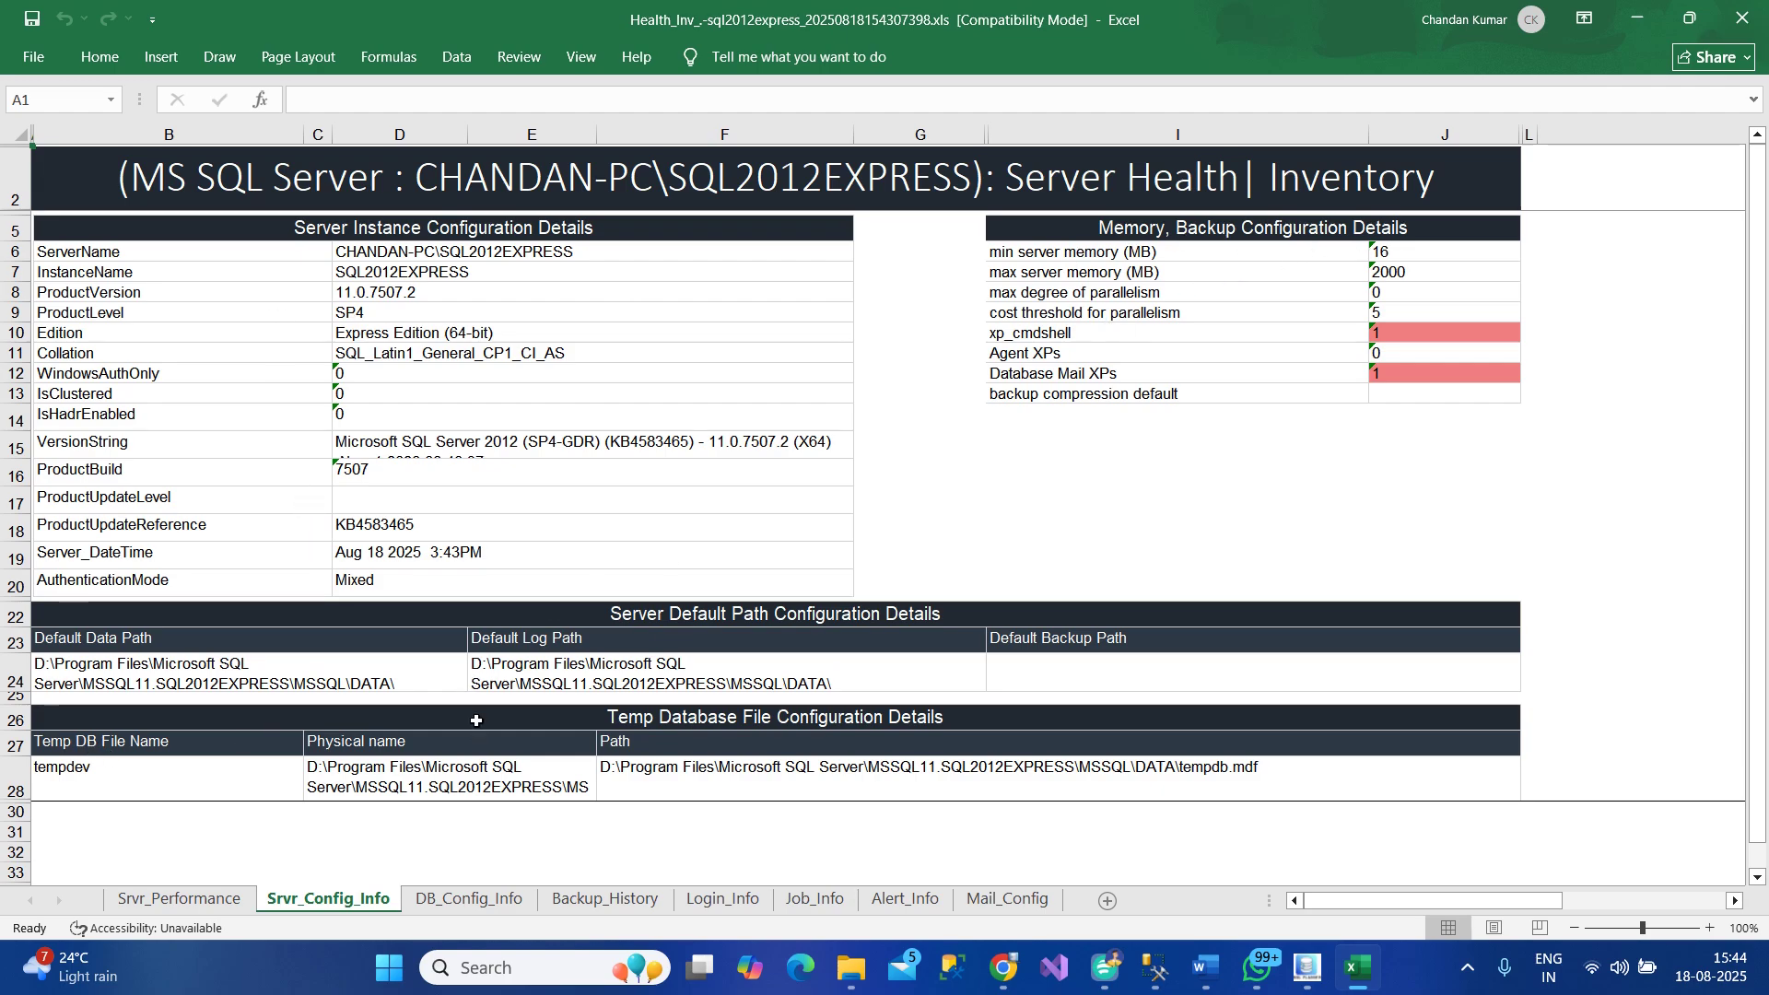
{"action": "left_click", "coordinate": [488, 900]}
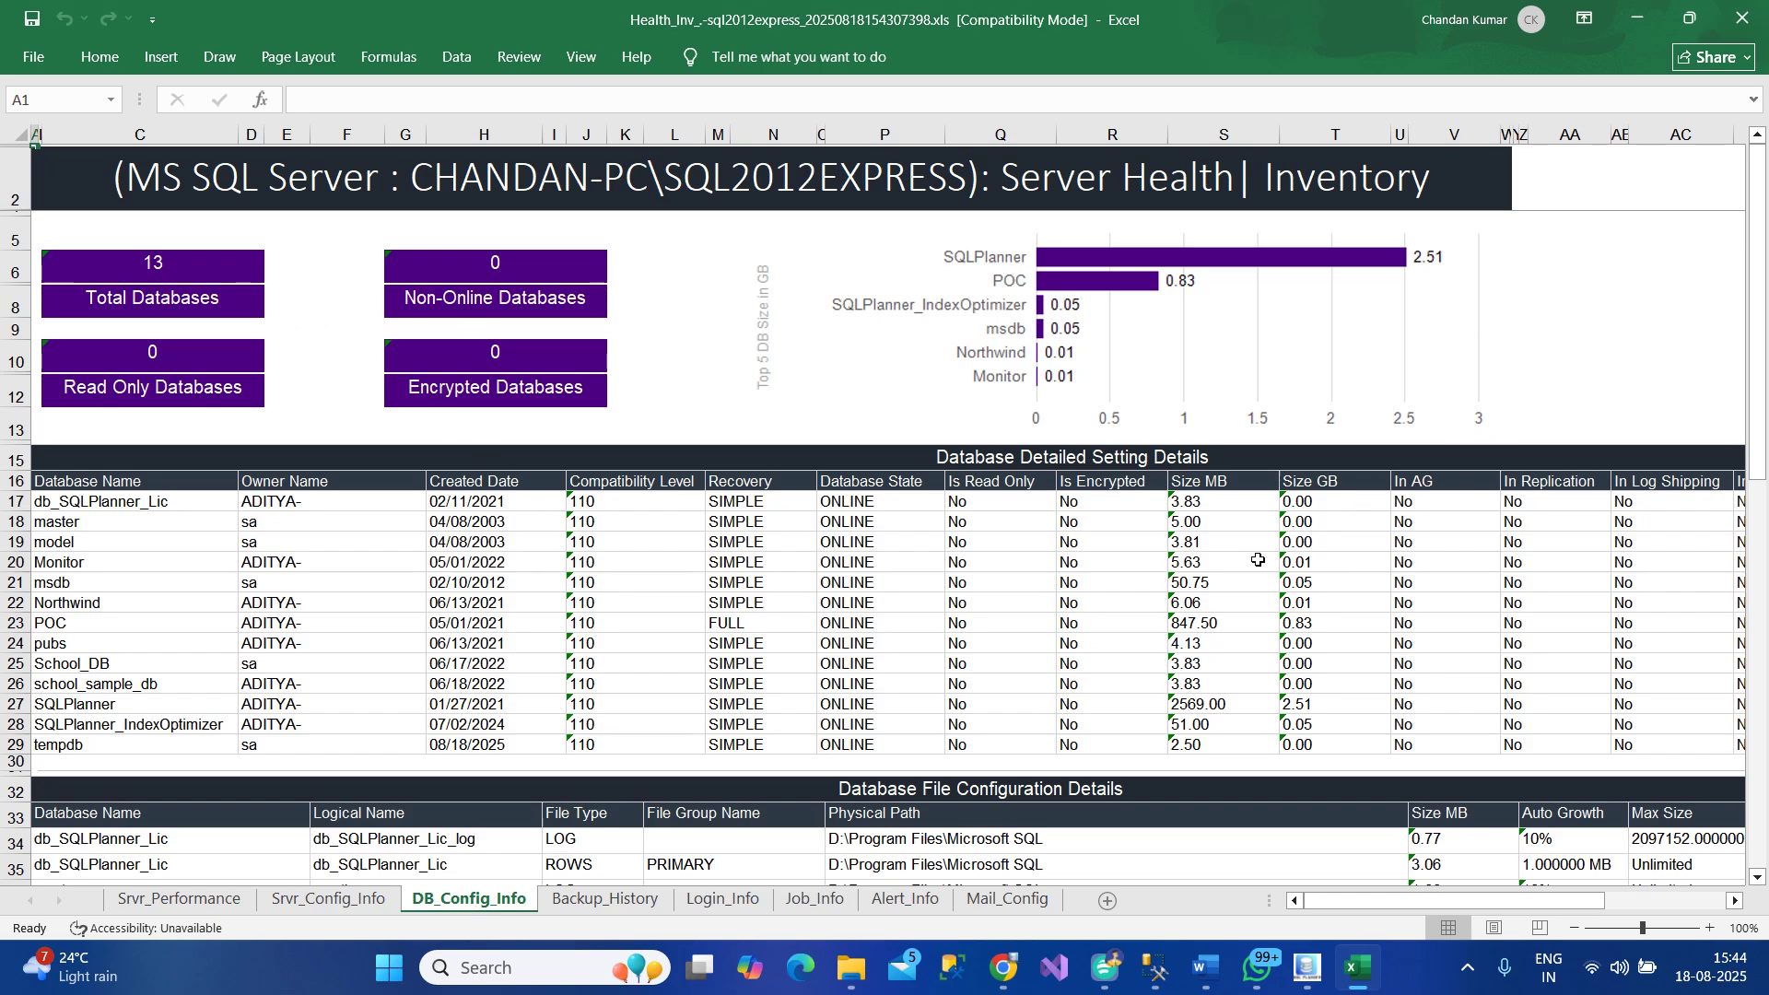
Scroll through DB_Config_Info, then show the Backup_History sheet
{"action": "scroll", "coordinate": [1258, 560], "scroll_direction": "down", "scroll_amount": 1}
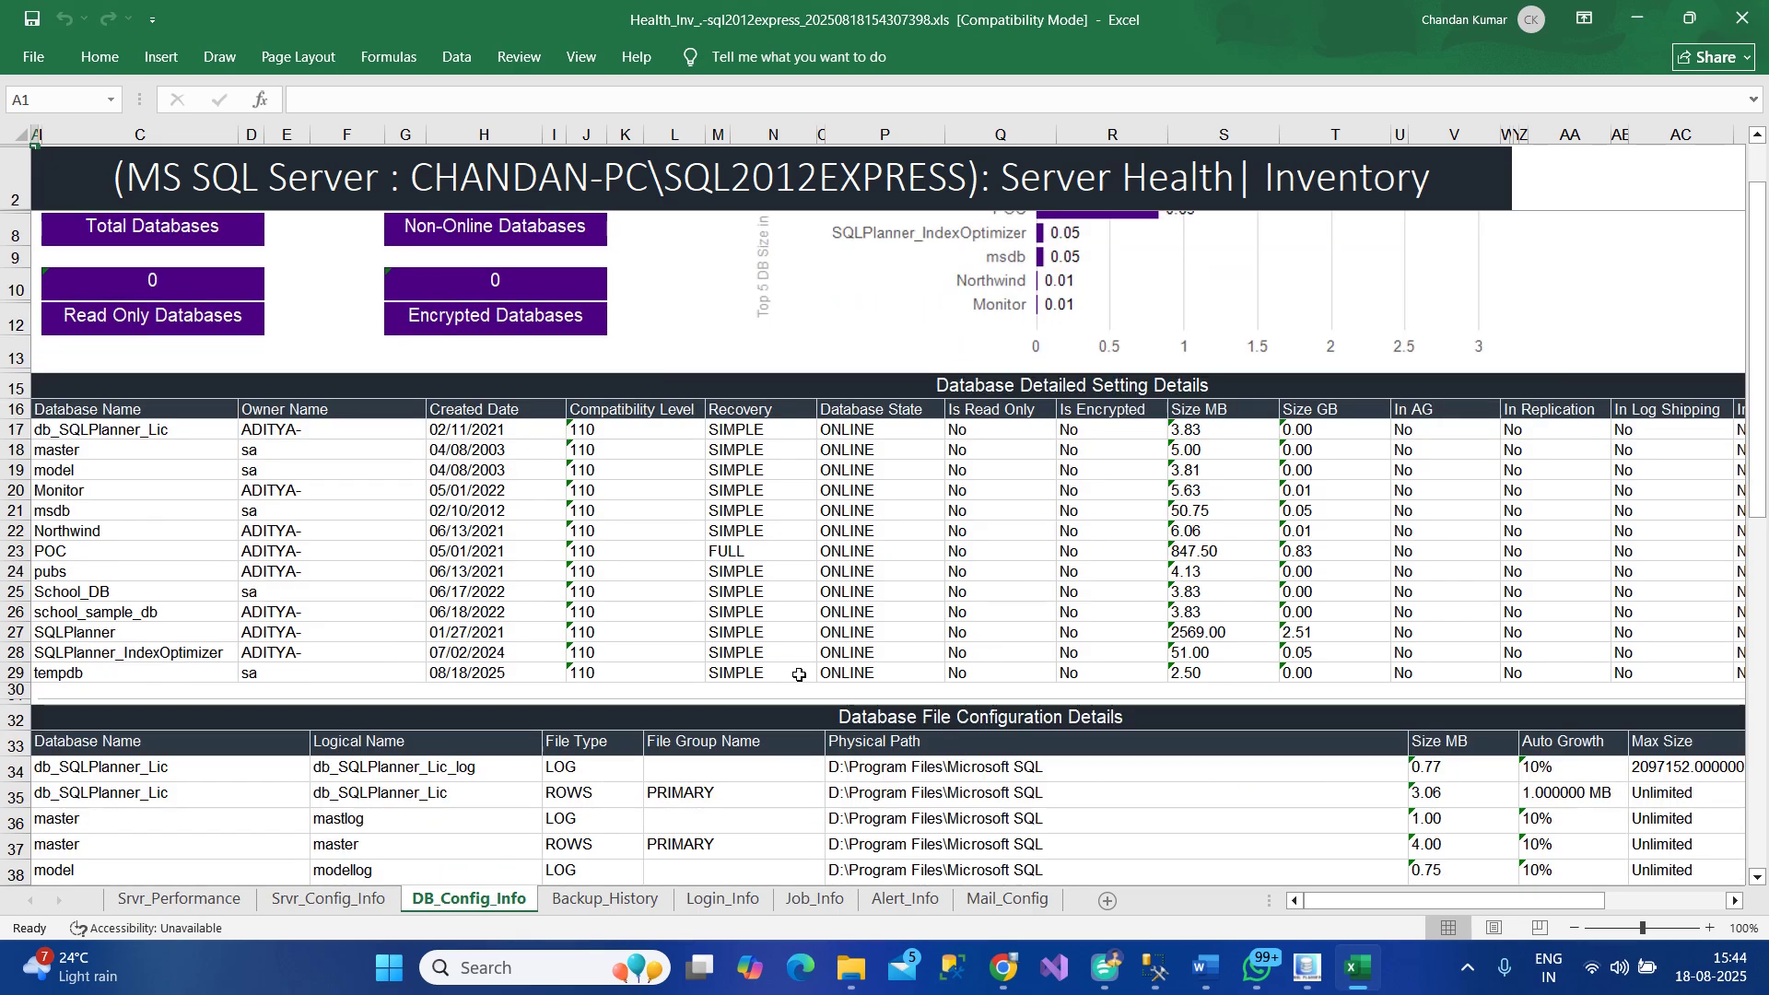
{"action": "scroll", "coordinate": [1103, 742], "scroll_direction": "down", "scroll_amount": 1}
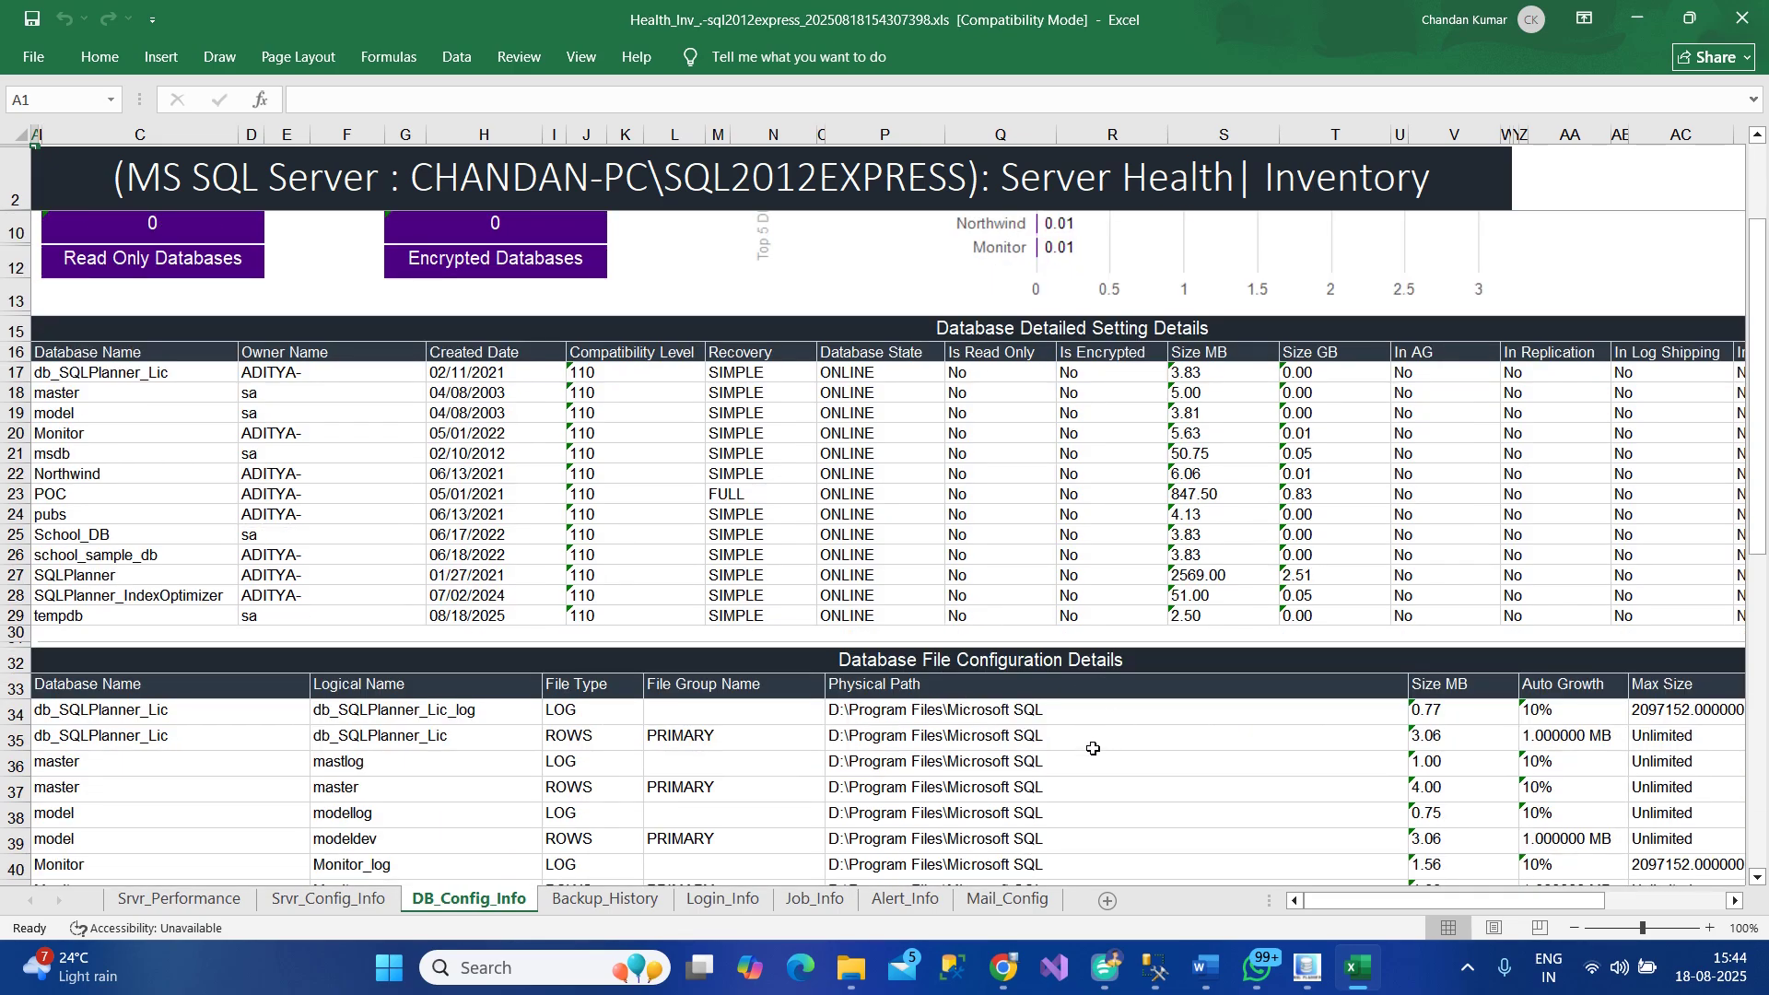
{"action": "scroll", "coordinate": [1053, 748], "scroll_direction": "up", "scroll_amount": 2}
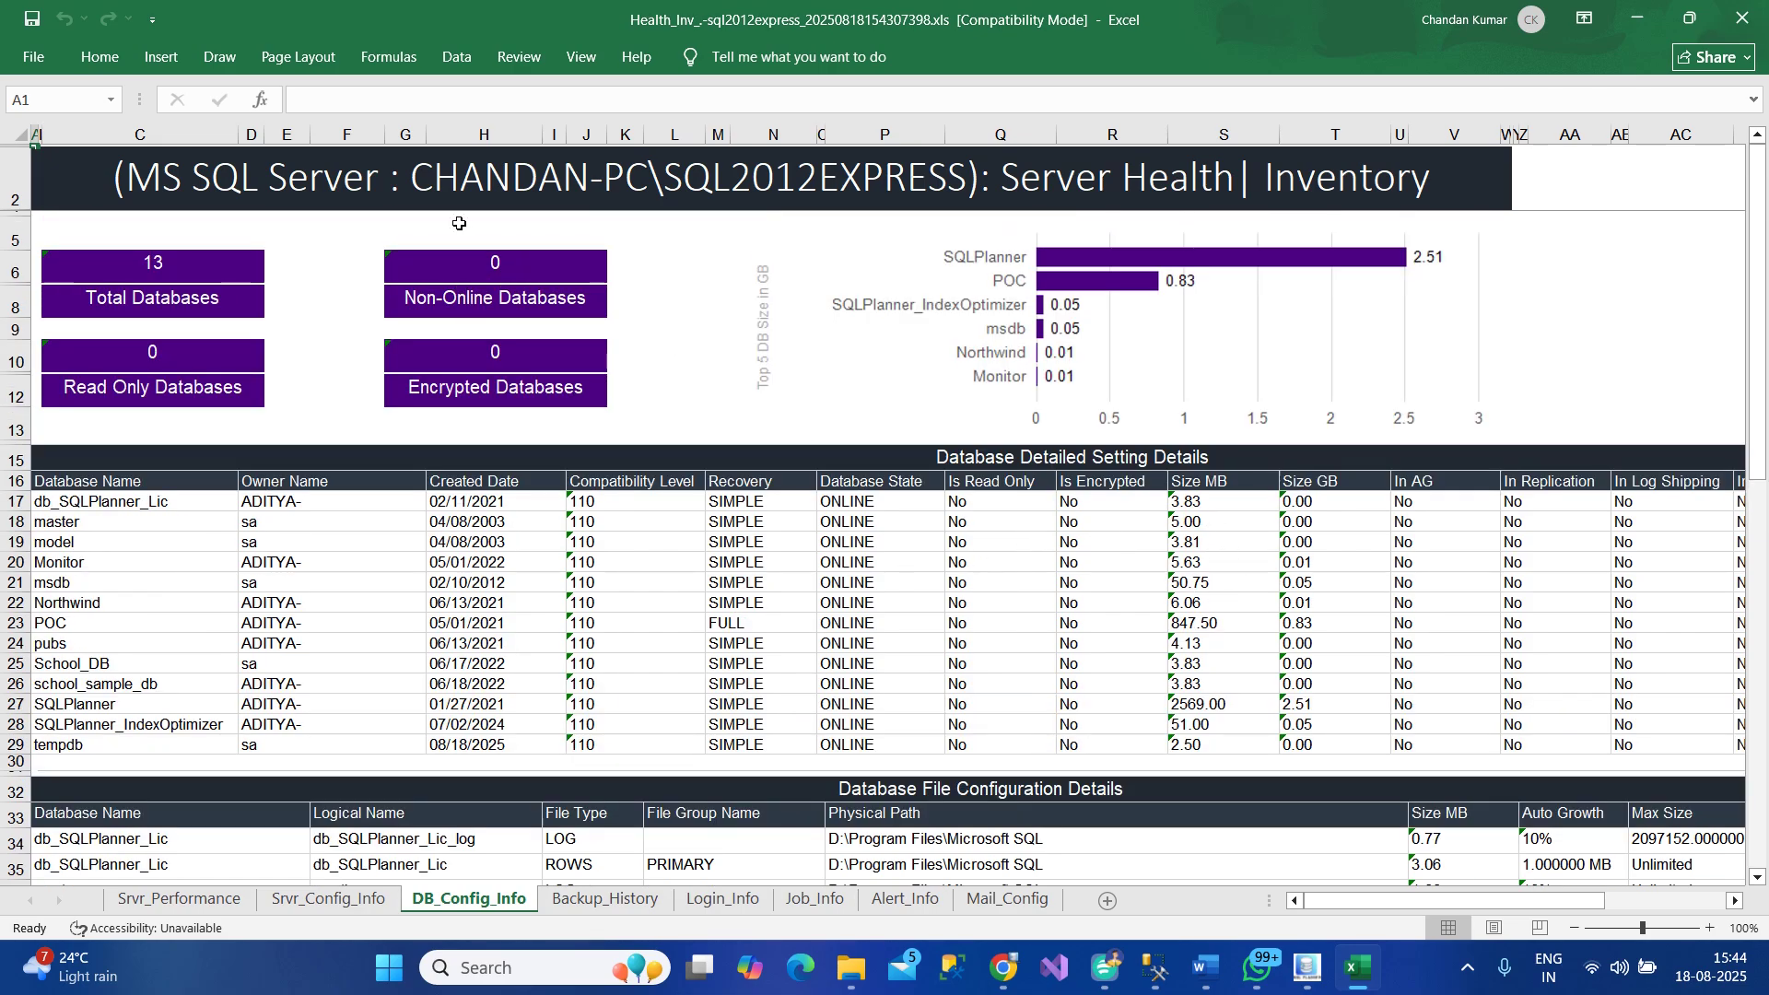
{"action": "scroll", "coordinate": [645, 542], "scroll_direction": "down", "scroll_amount": 1}
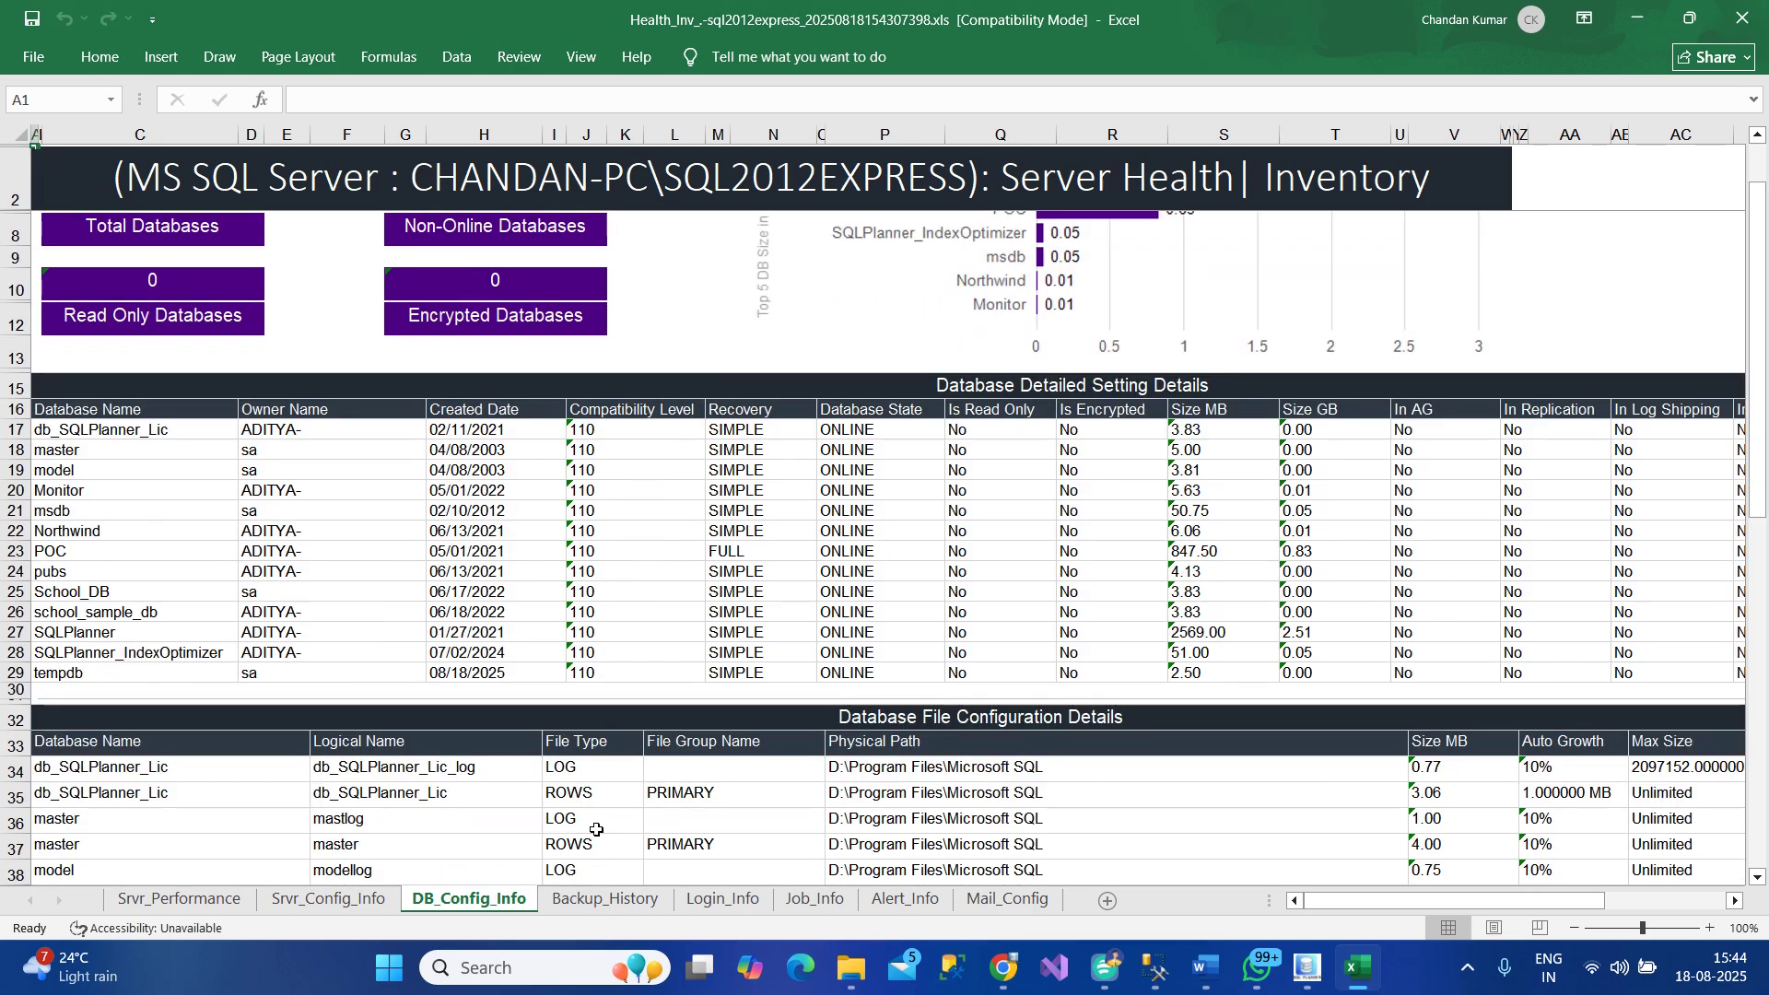
{"action": "left_click", "coordinate": [626, 901]}
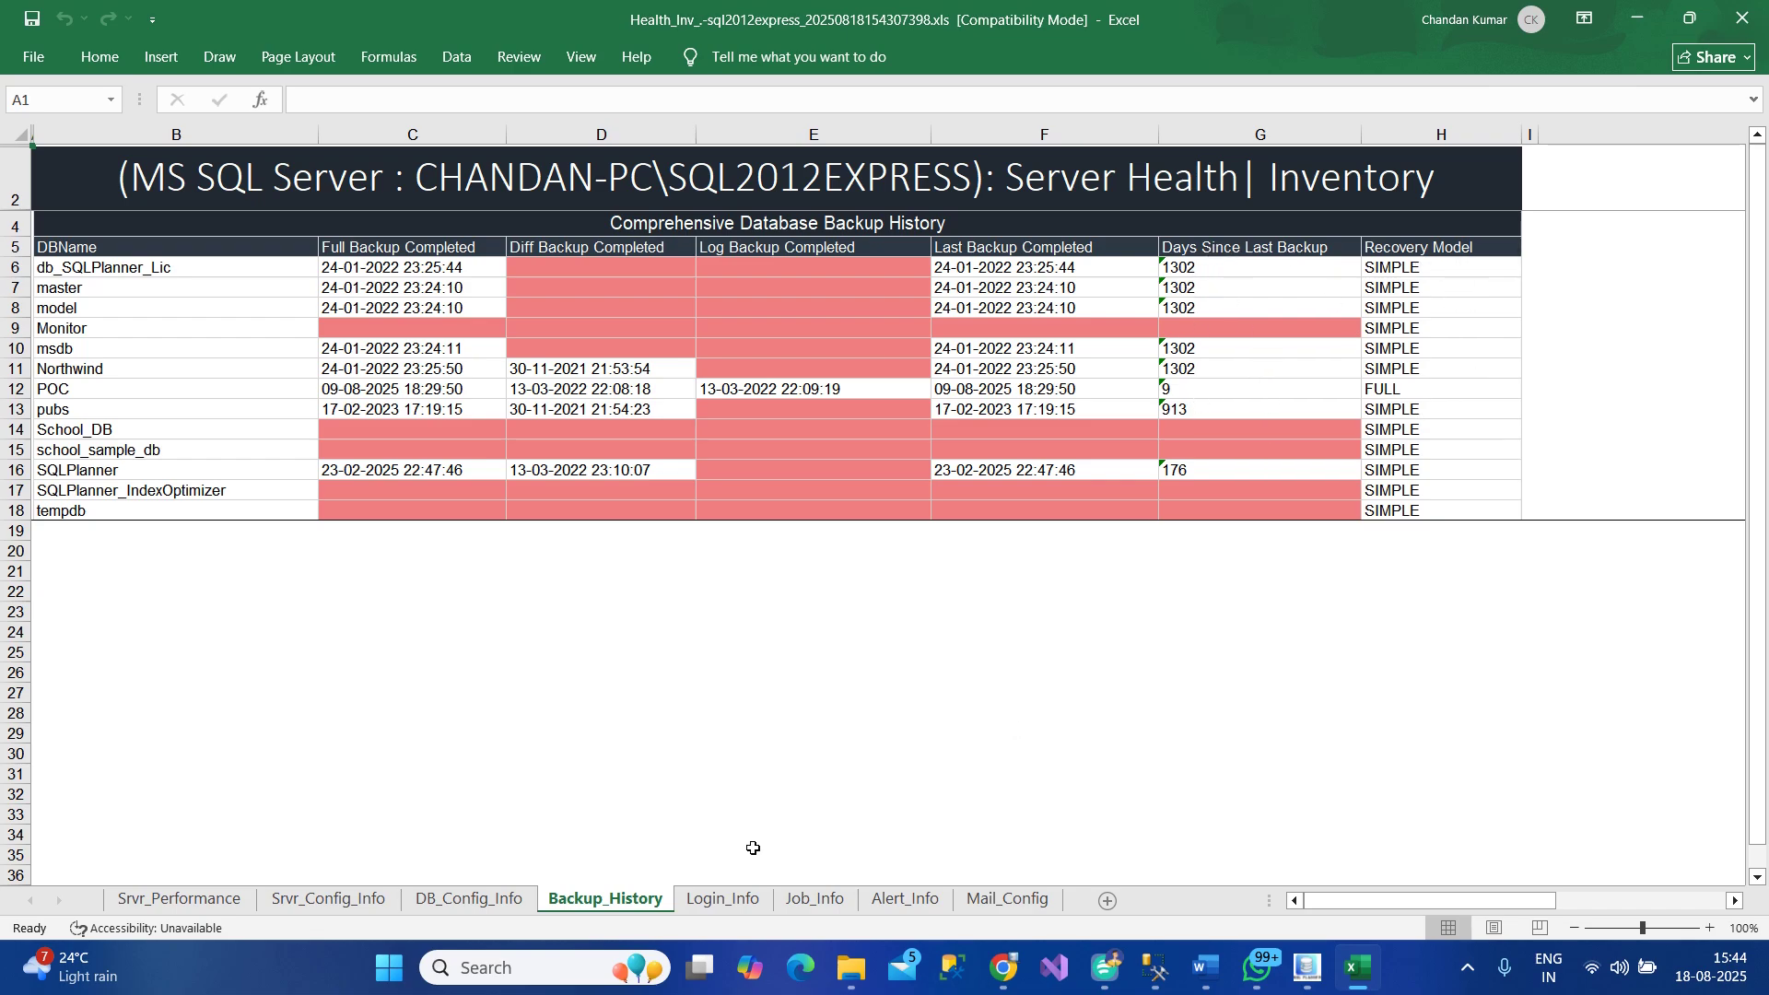
Review the Login_Info, Job_Info, Alert_Info and Mail_Config sheets in turn
{"action": "left_click", "coordinate": [740, 907]}
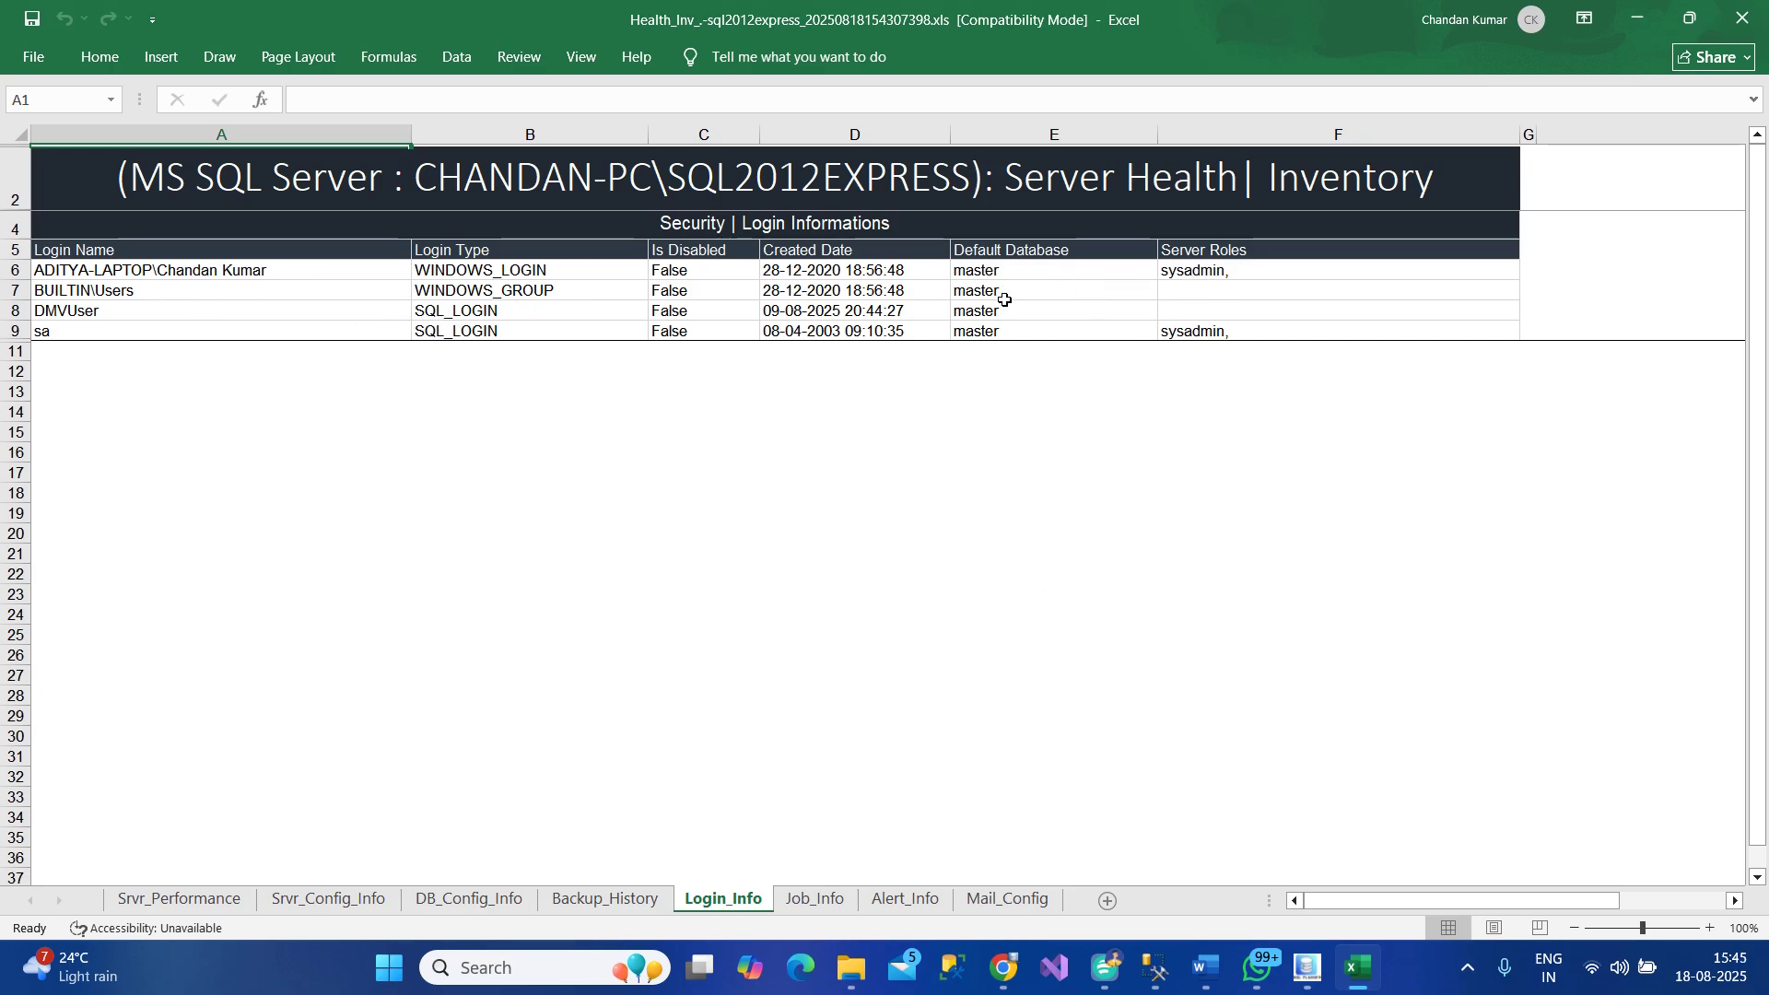
{"action": "left_click", "coordinate": [823, 905]}
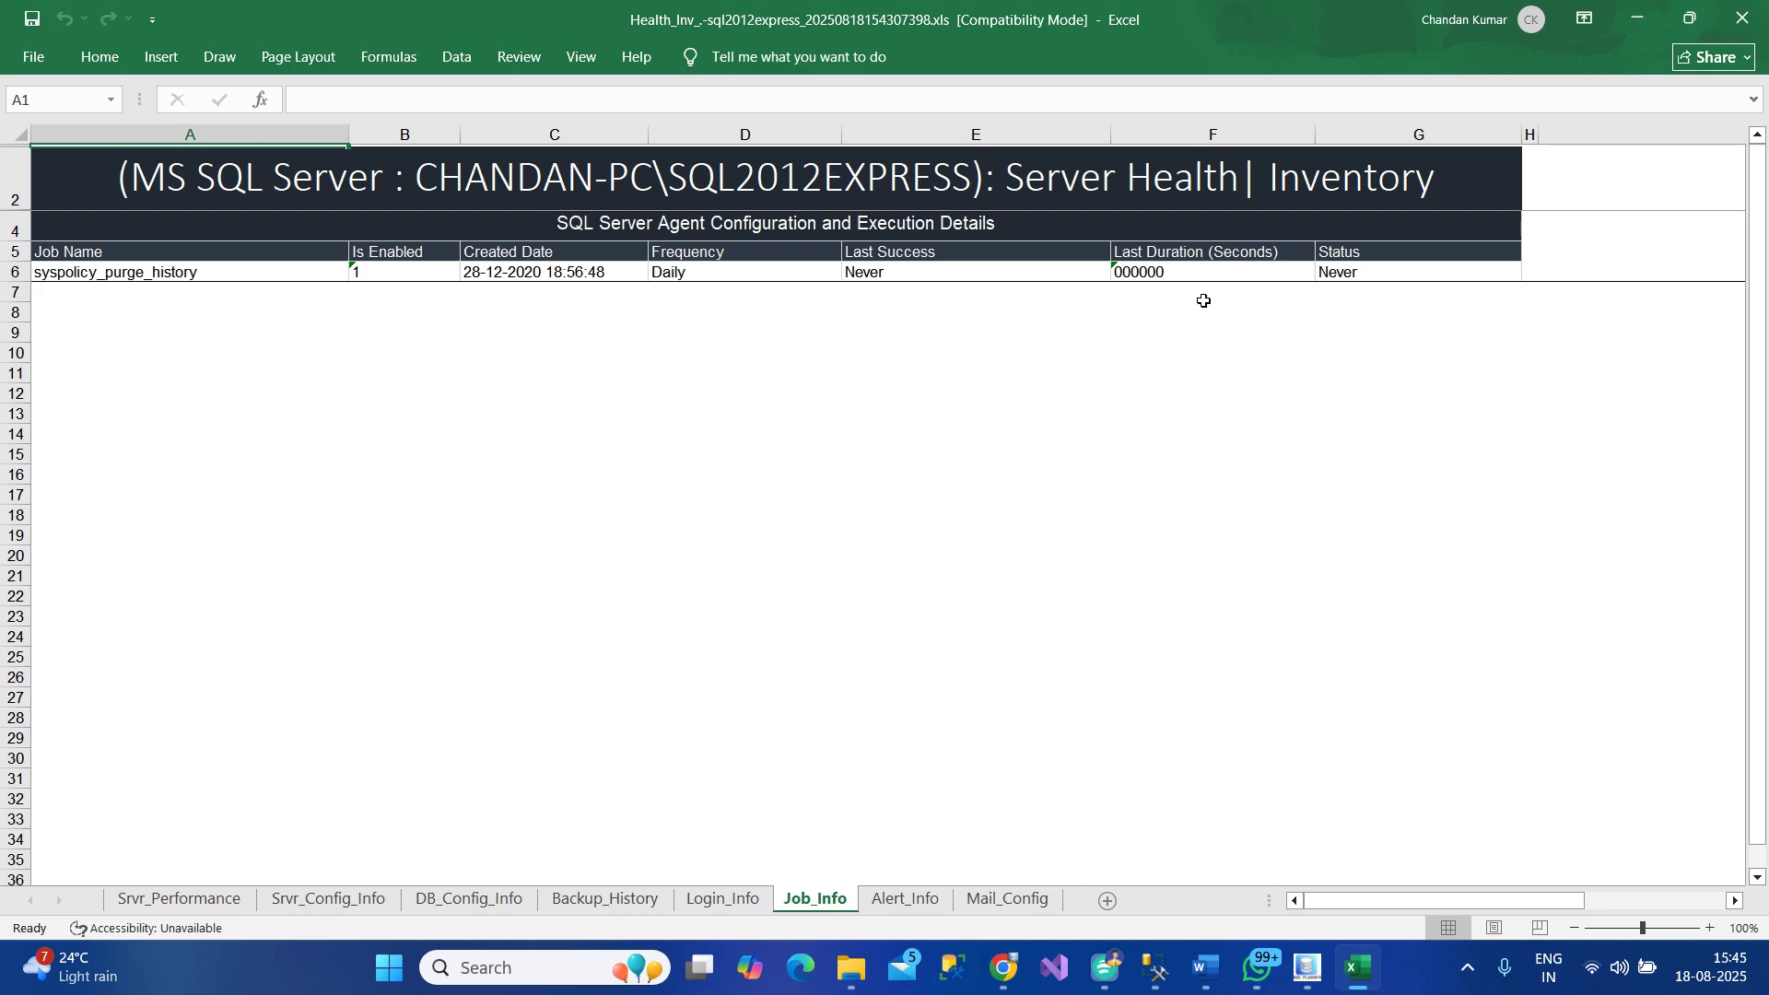
{"action": "left_click", "coordinate": [919, 902]}
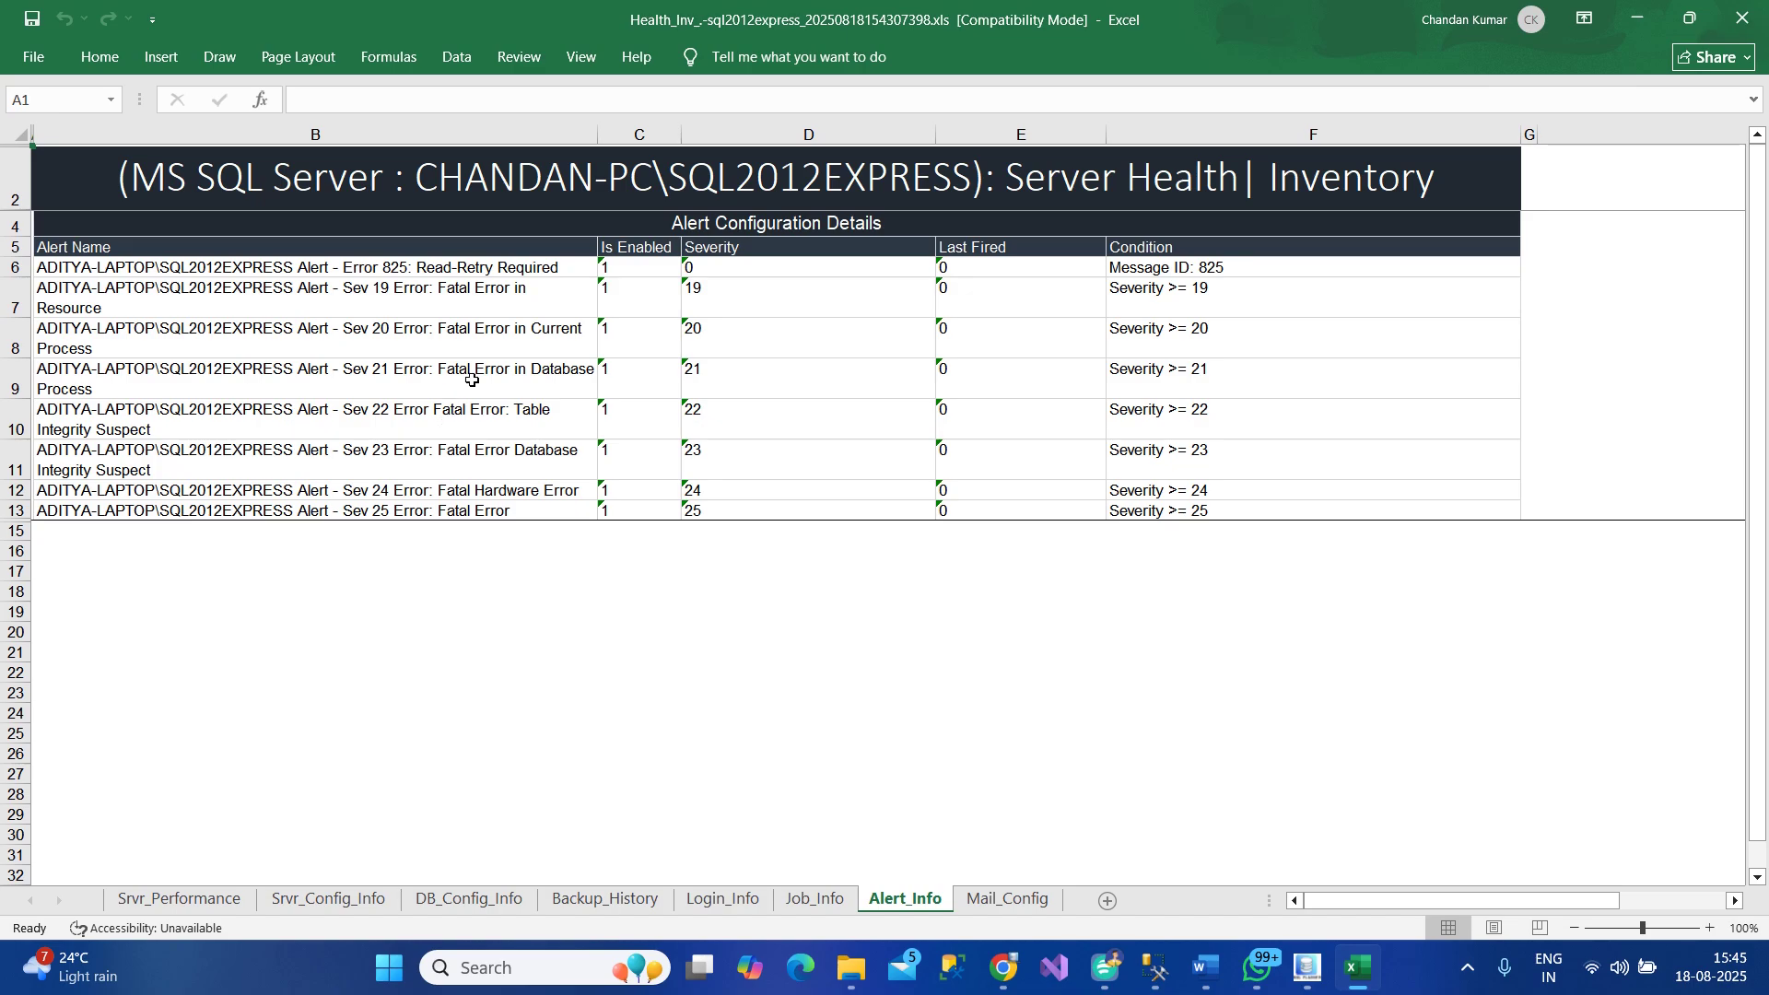
{"action": "left_click", "coordinate": [1017, 905]}
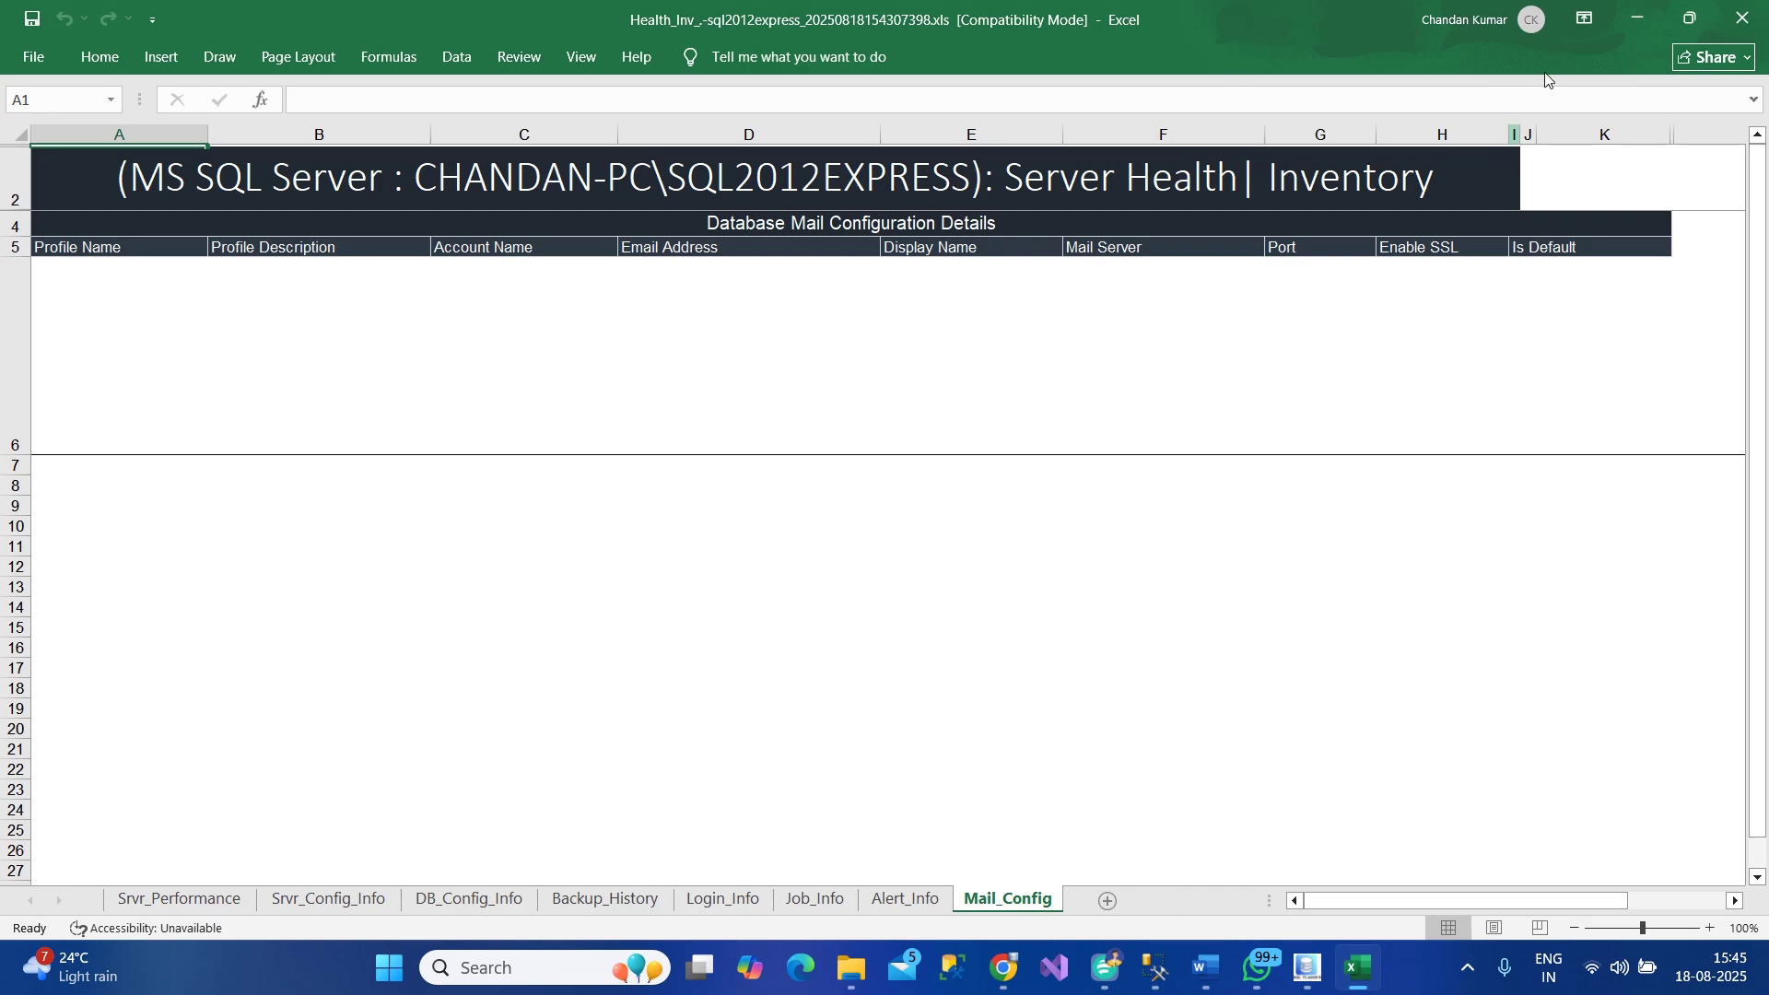
Close the SQL Server workbook and open the 127.0.0.1 report from 15:43:09
{"action": "left_click", "coordinate": [1741, 17]}
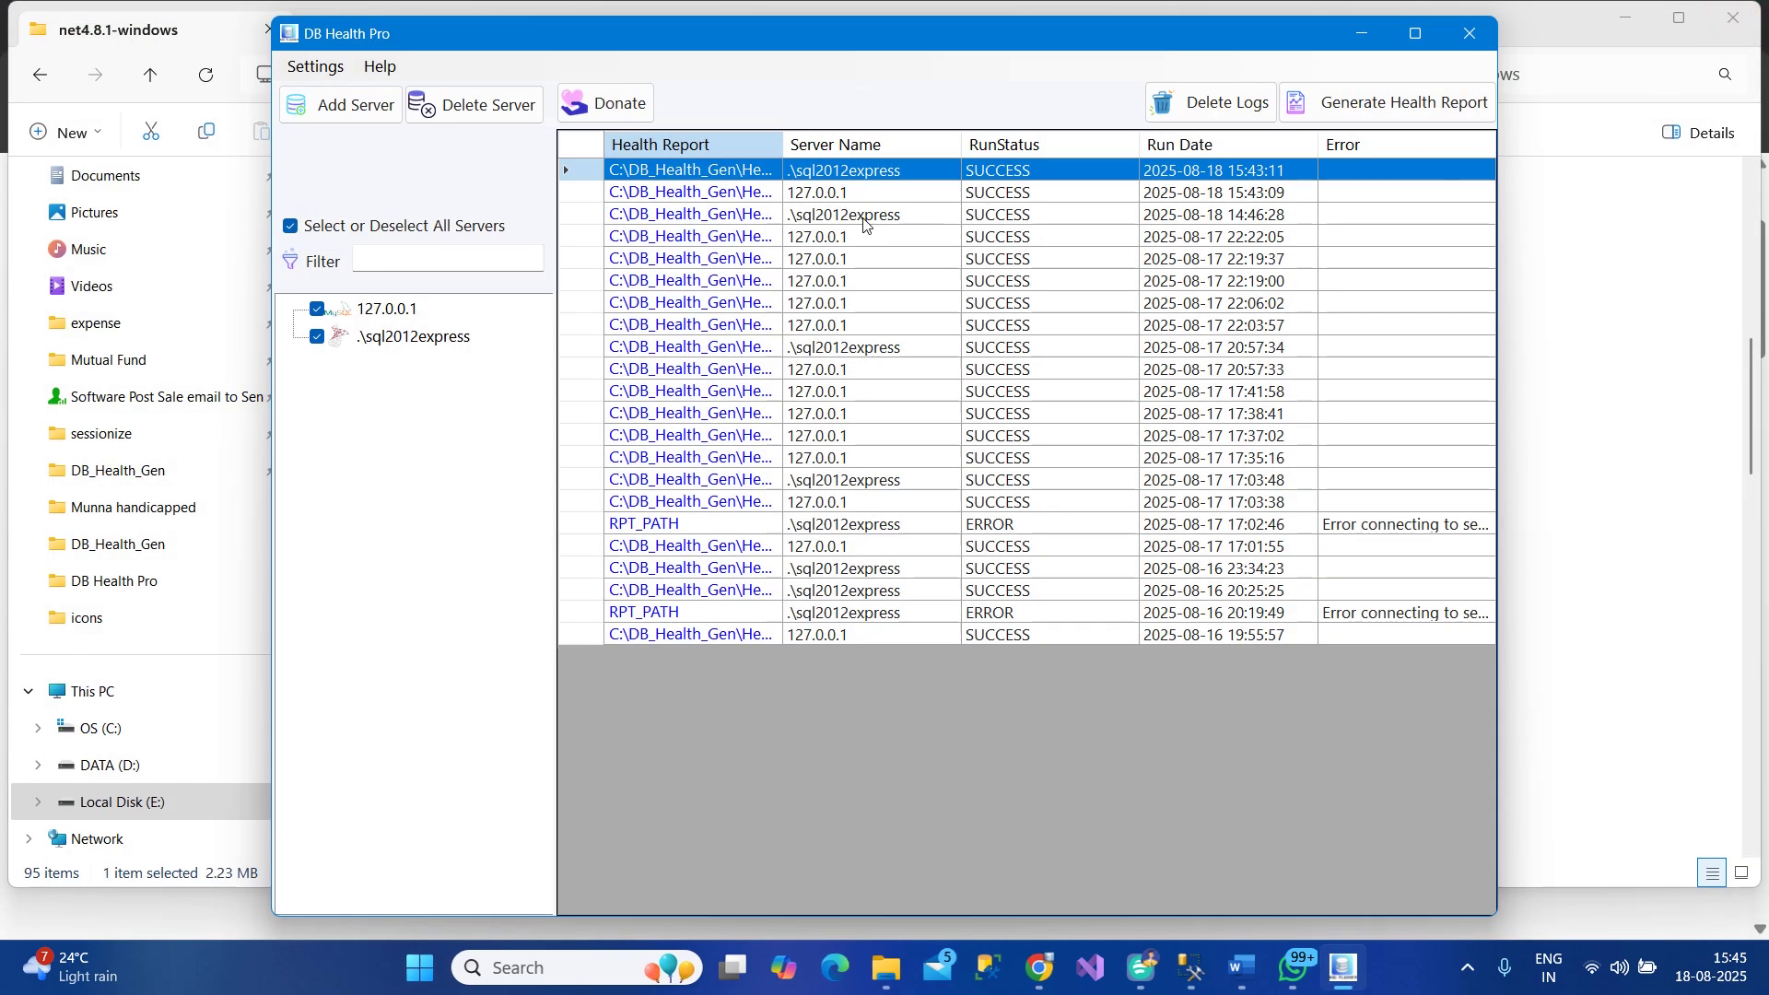
{"action": "left_click", "coordinate": [669, 197]}
{"action": "left_click", "coordinate": [669, 202]}
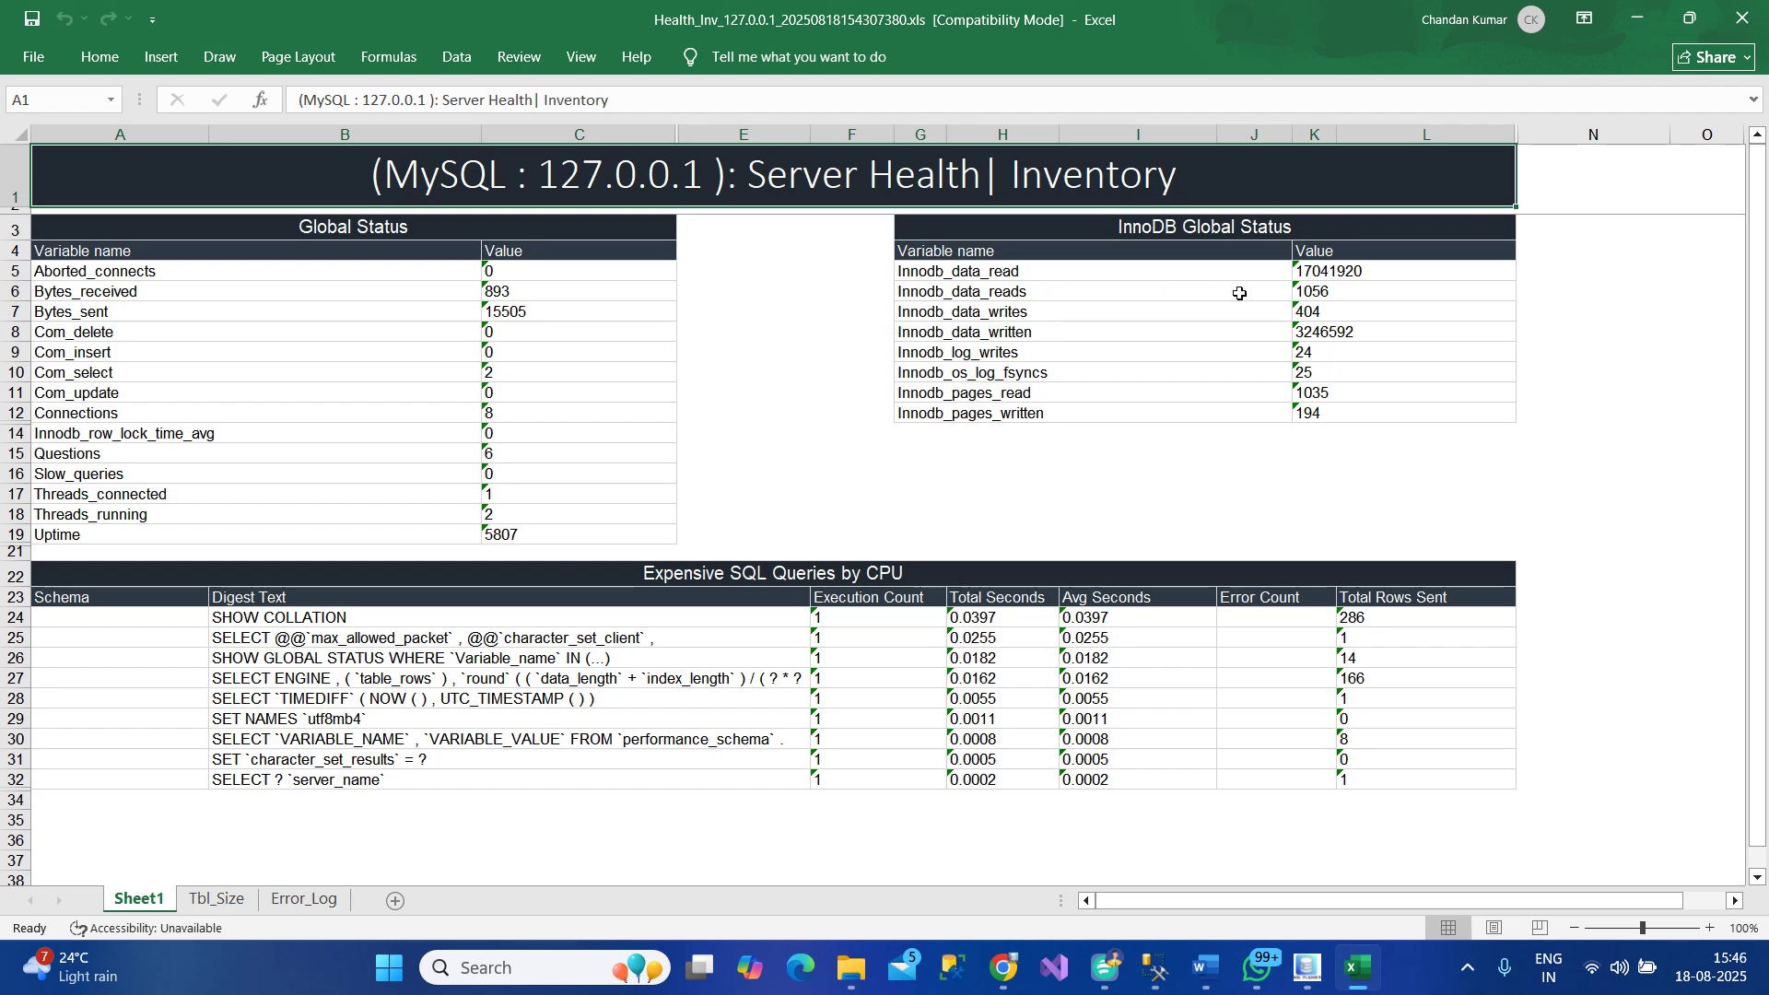
View the MySQL report's Tbl_Size and Error_Log sheets and dismiss a message notification
{"action": "left_click", "coordinate": [217, 899]}
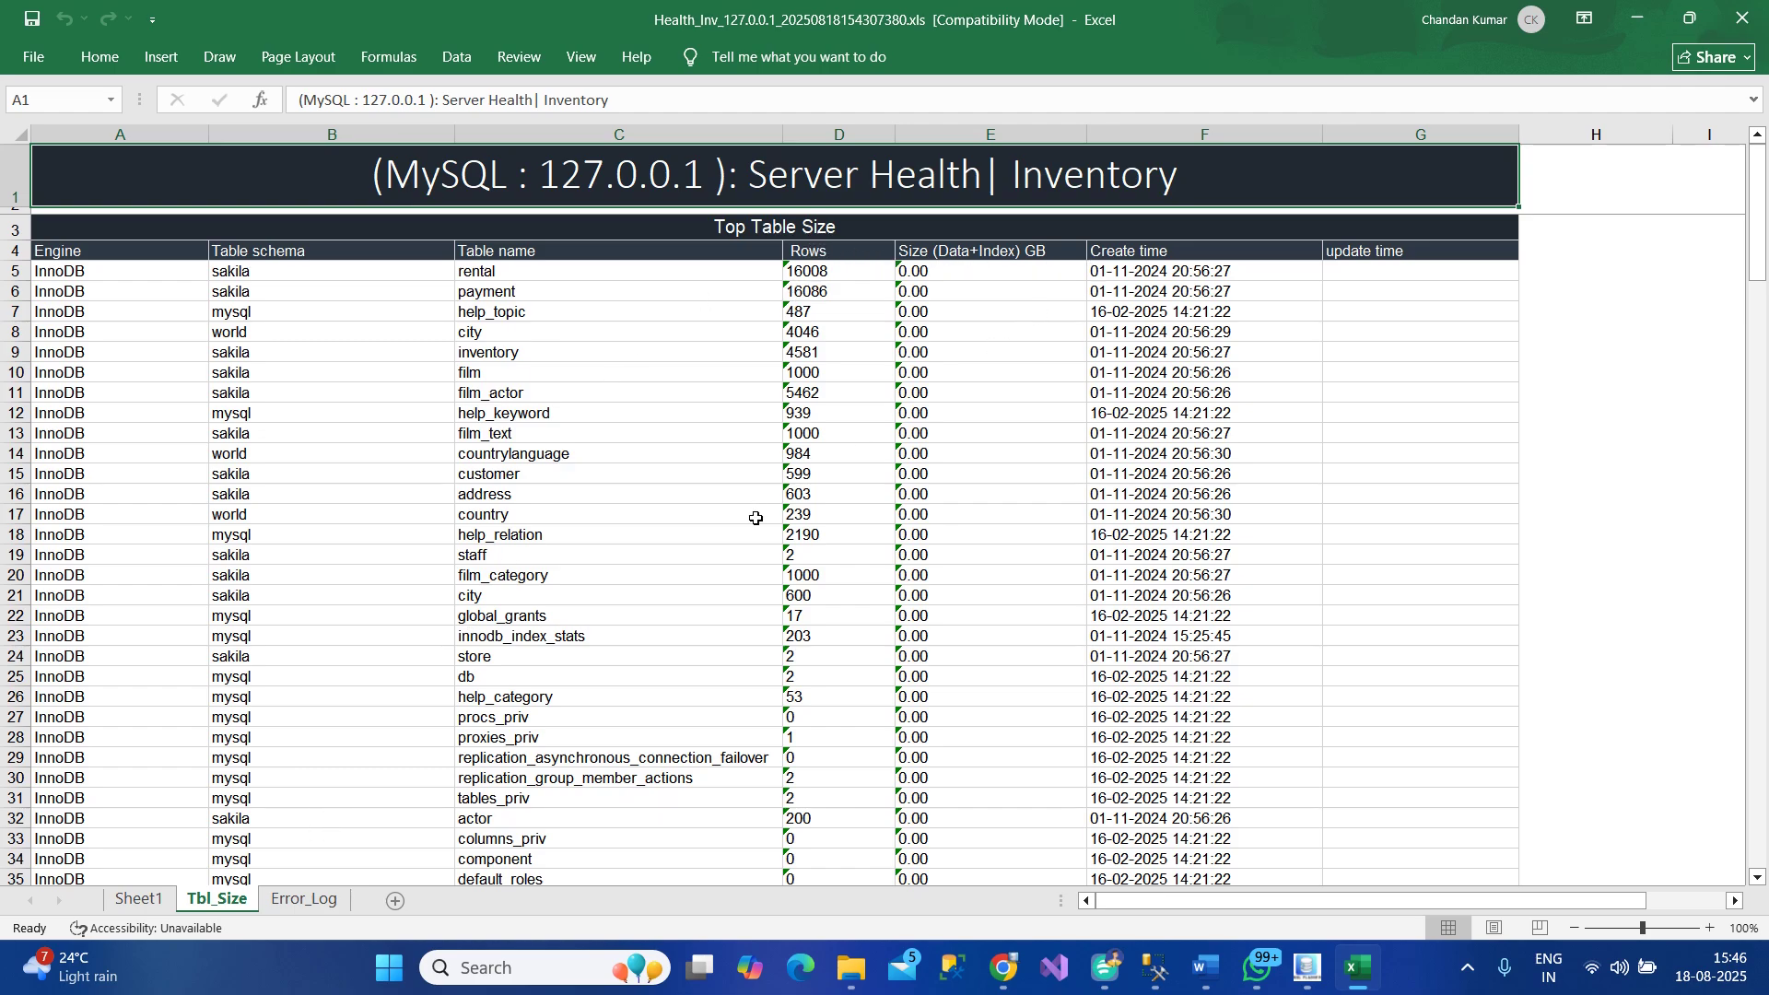
{"action": "left_click", "coordinate": [304, 898]}
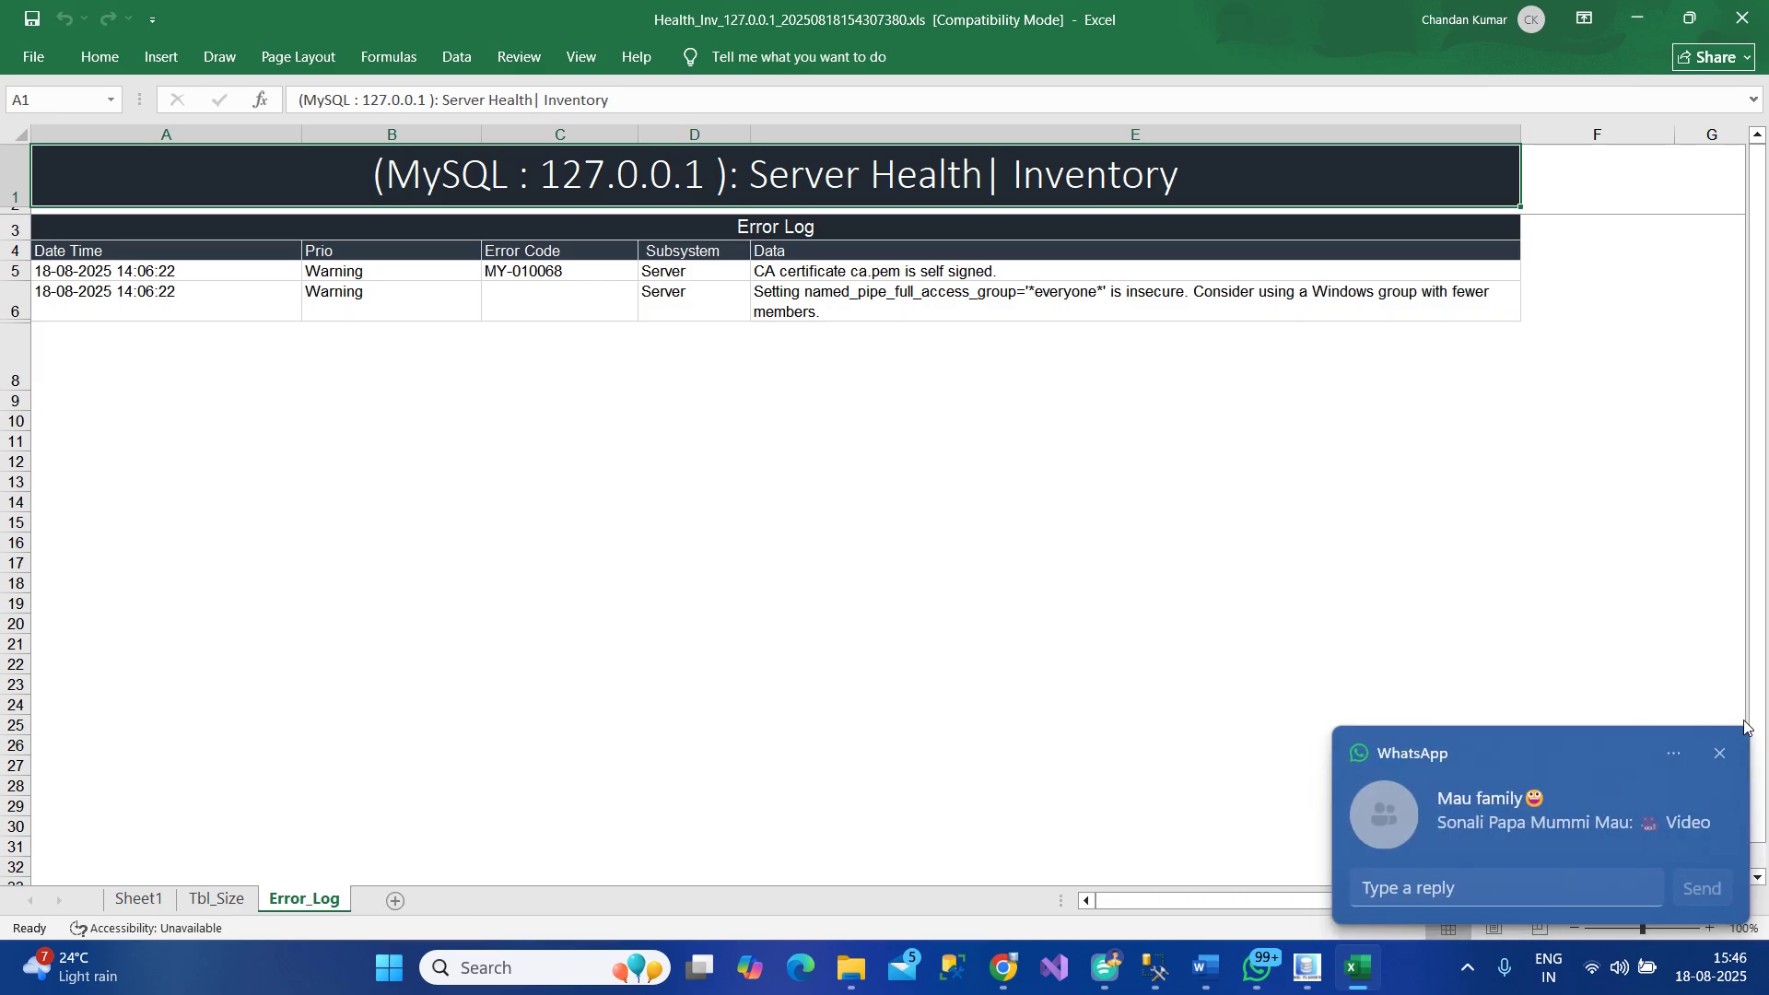
{"action": "left_click", "coordinate": [1718, 753]}
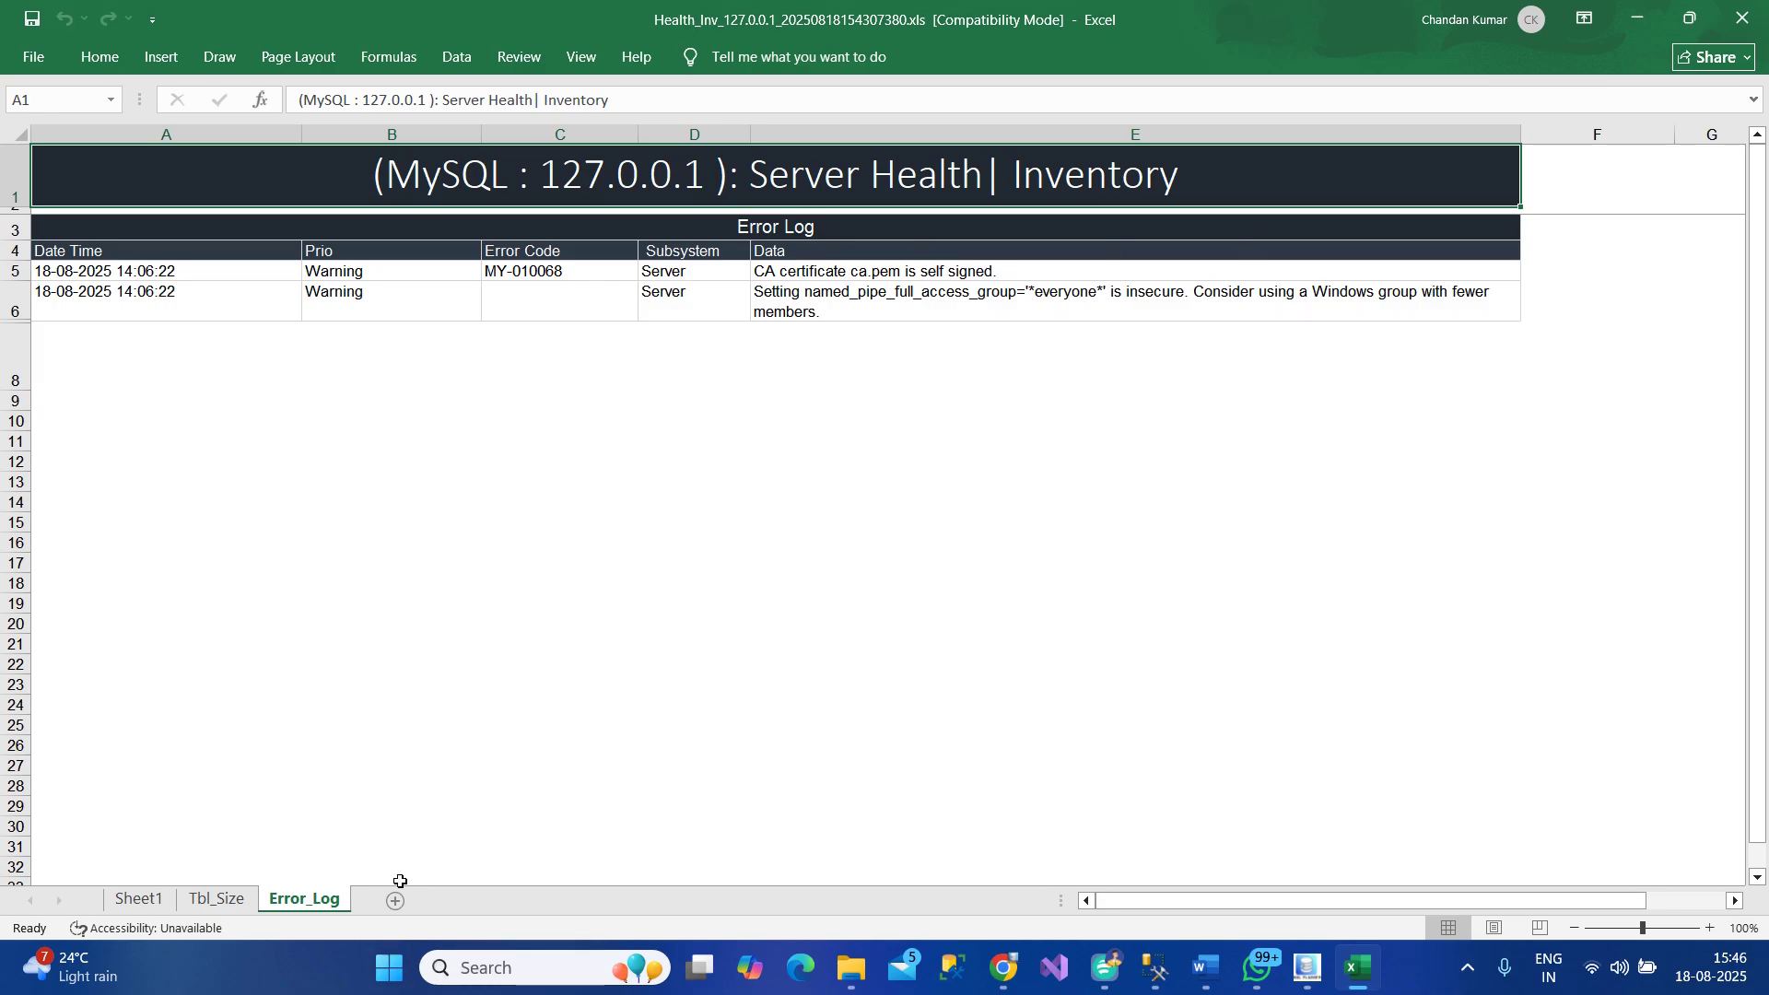
Close the MySQL workbook and look at the settings options without changing anything
{"action": "left_click", "coordinate": [1750, 19]}
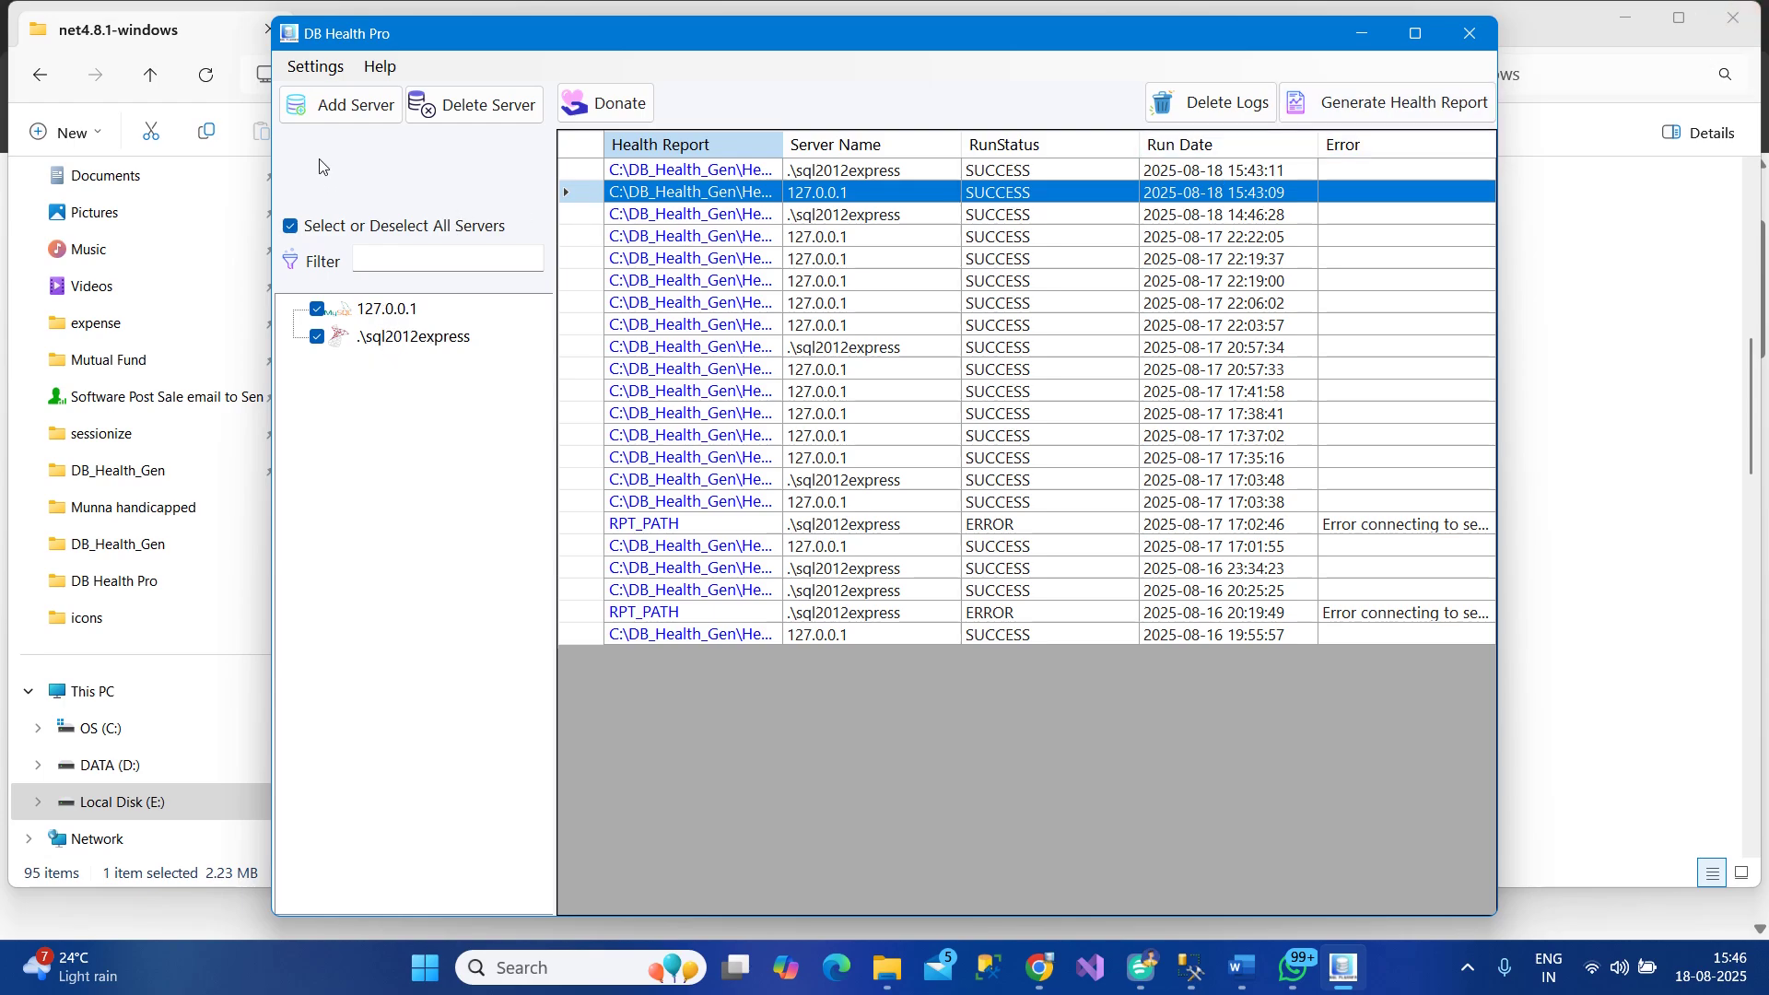
{"action": "left_click", "coordinate": [315, 67]}
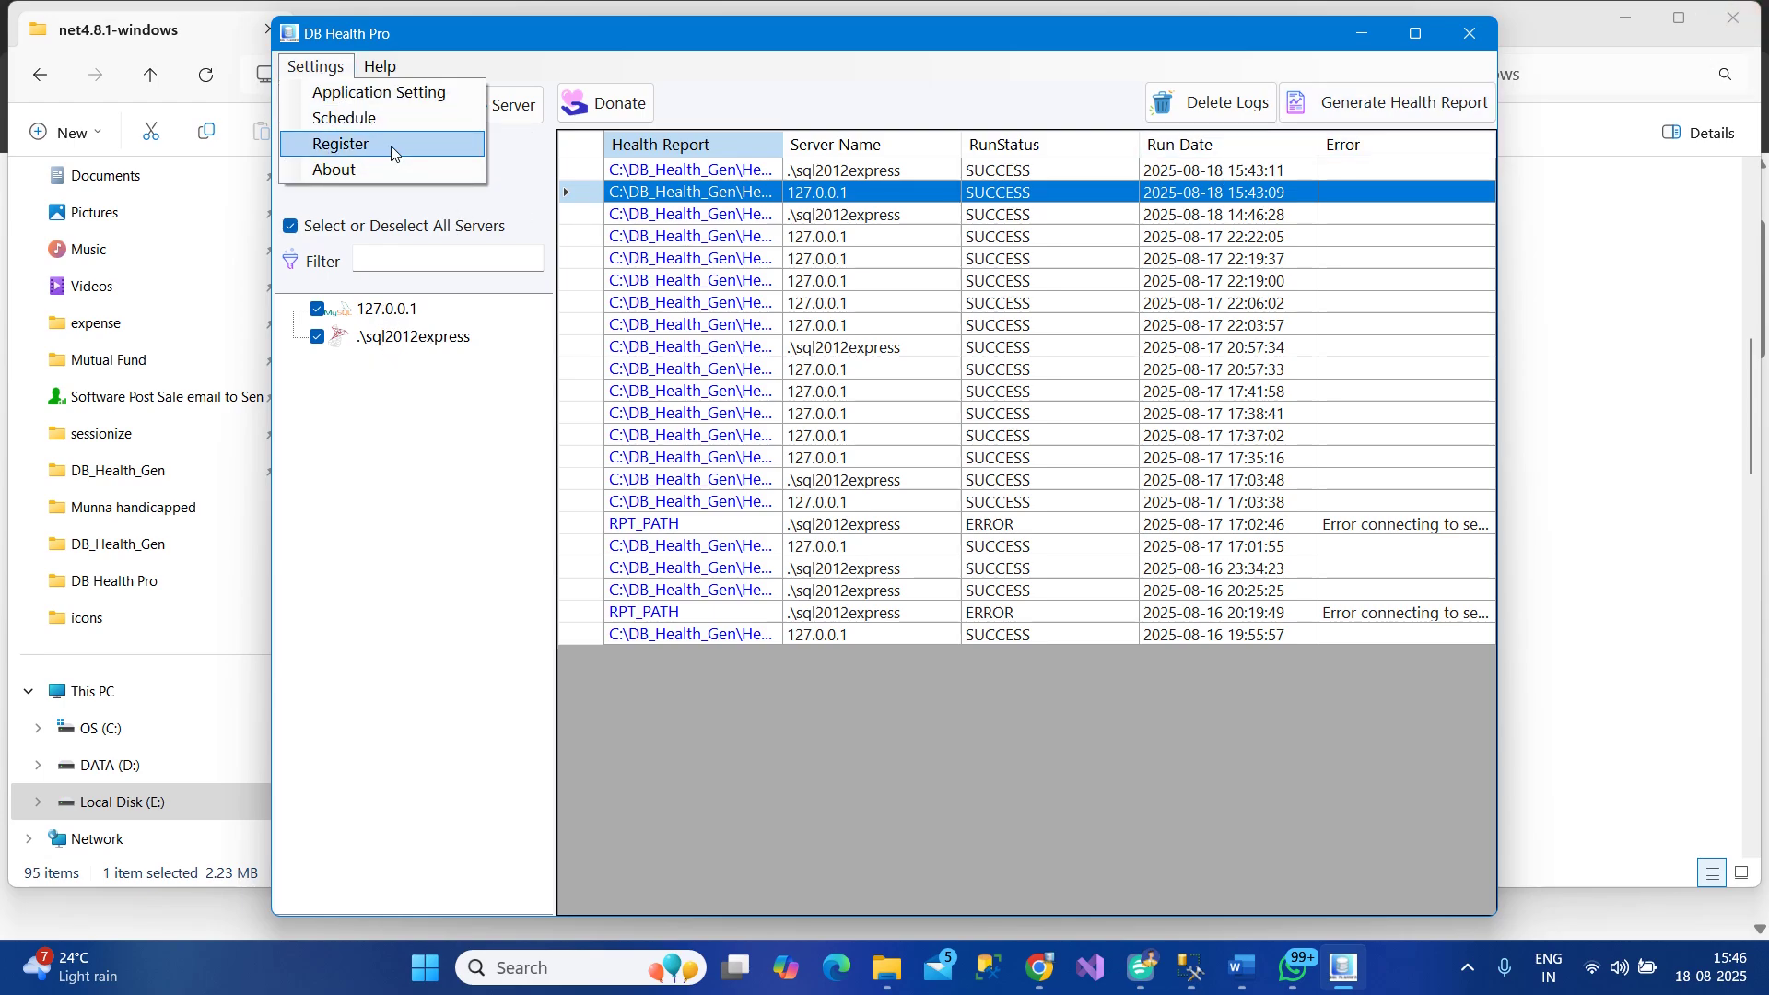
{"action": "left_click", "coordinate": [440, 215]}
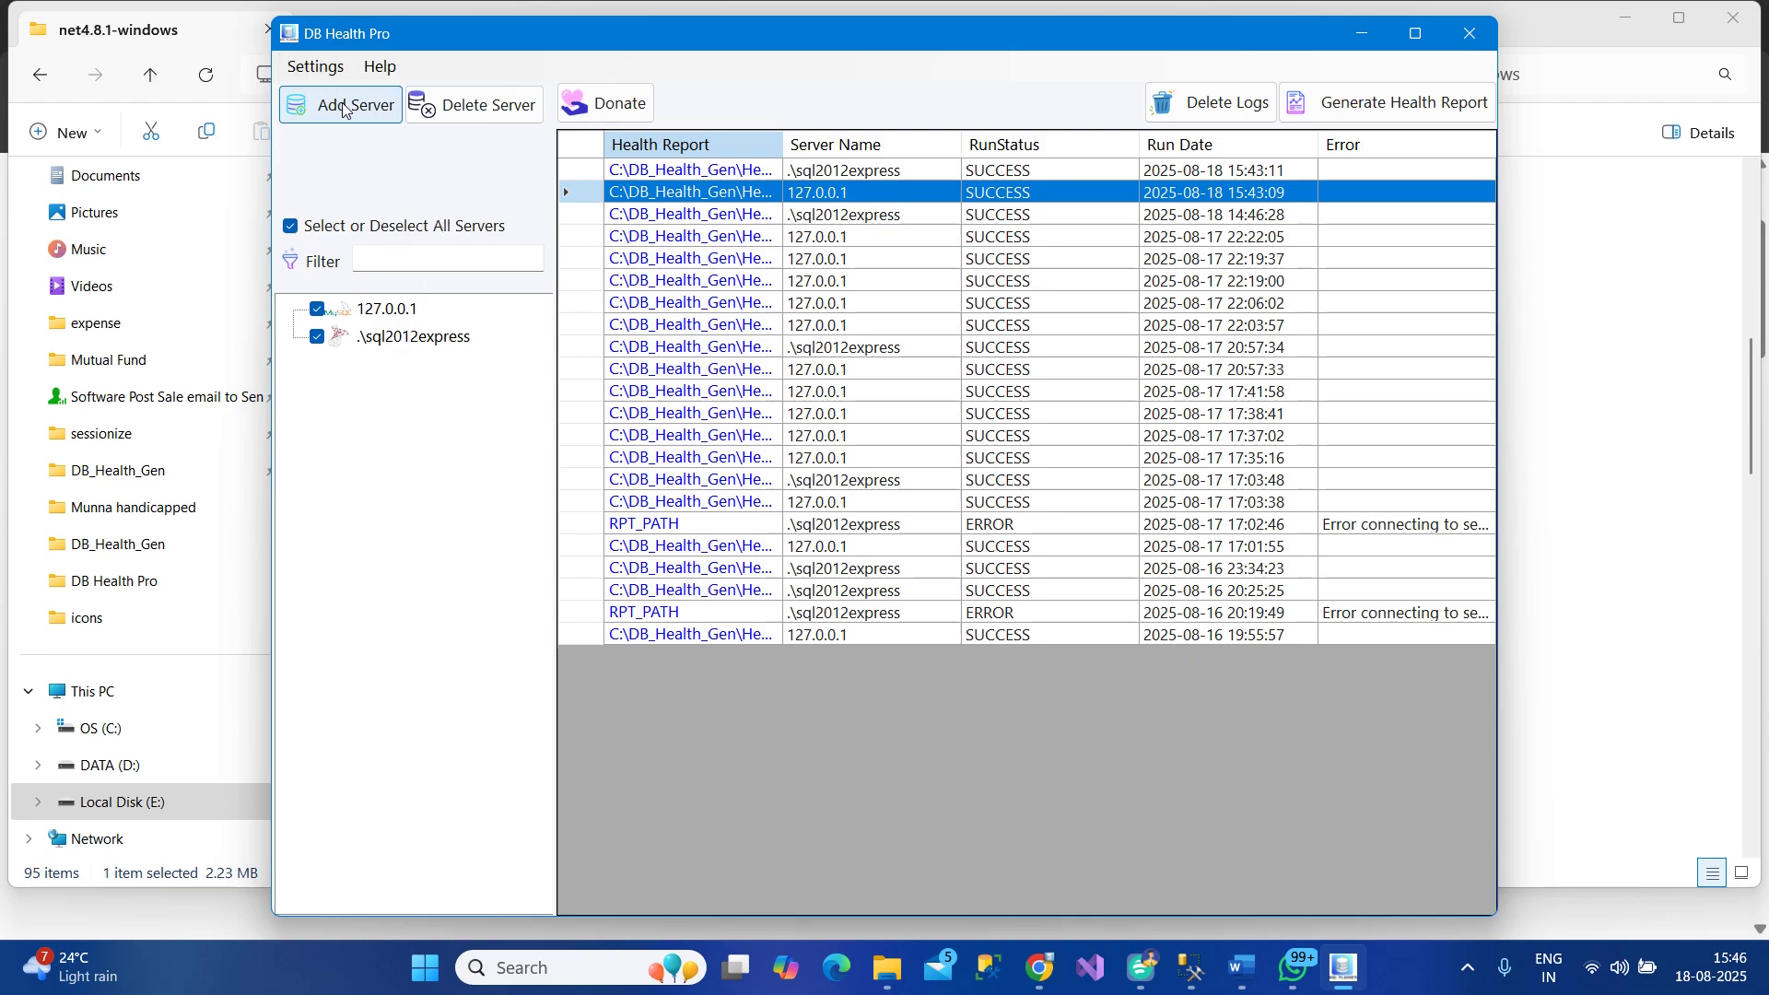
Add the MS SQL Server .\sql2014dev with the sa login and its password
{"action": "left_click", "coordinate": [354, 105]}
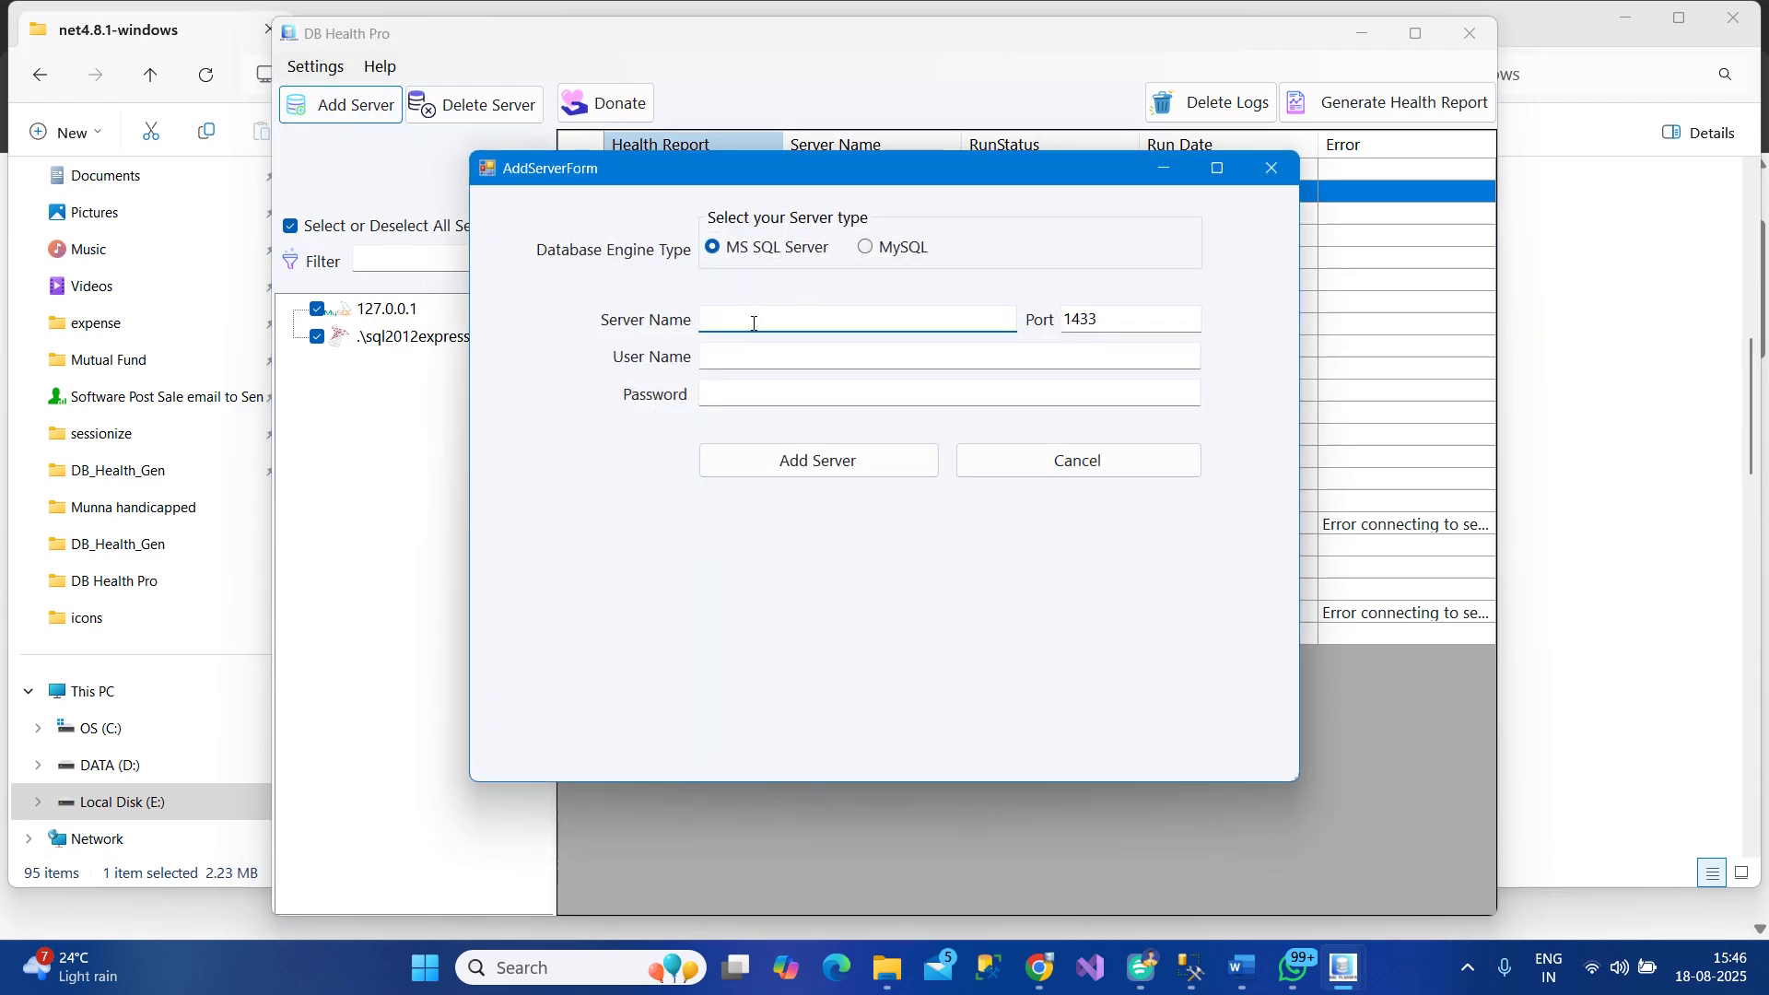
{"action": "type", "text": ".\\sql2014dev"}
{"action": "key", "text": "Tab"}
{"action": "type", "text": "sa"}
{"action": "key", "text": "Tab"}
{"action": "type", "text": "12345678"}
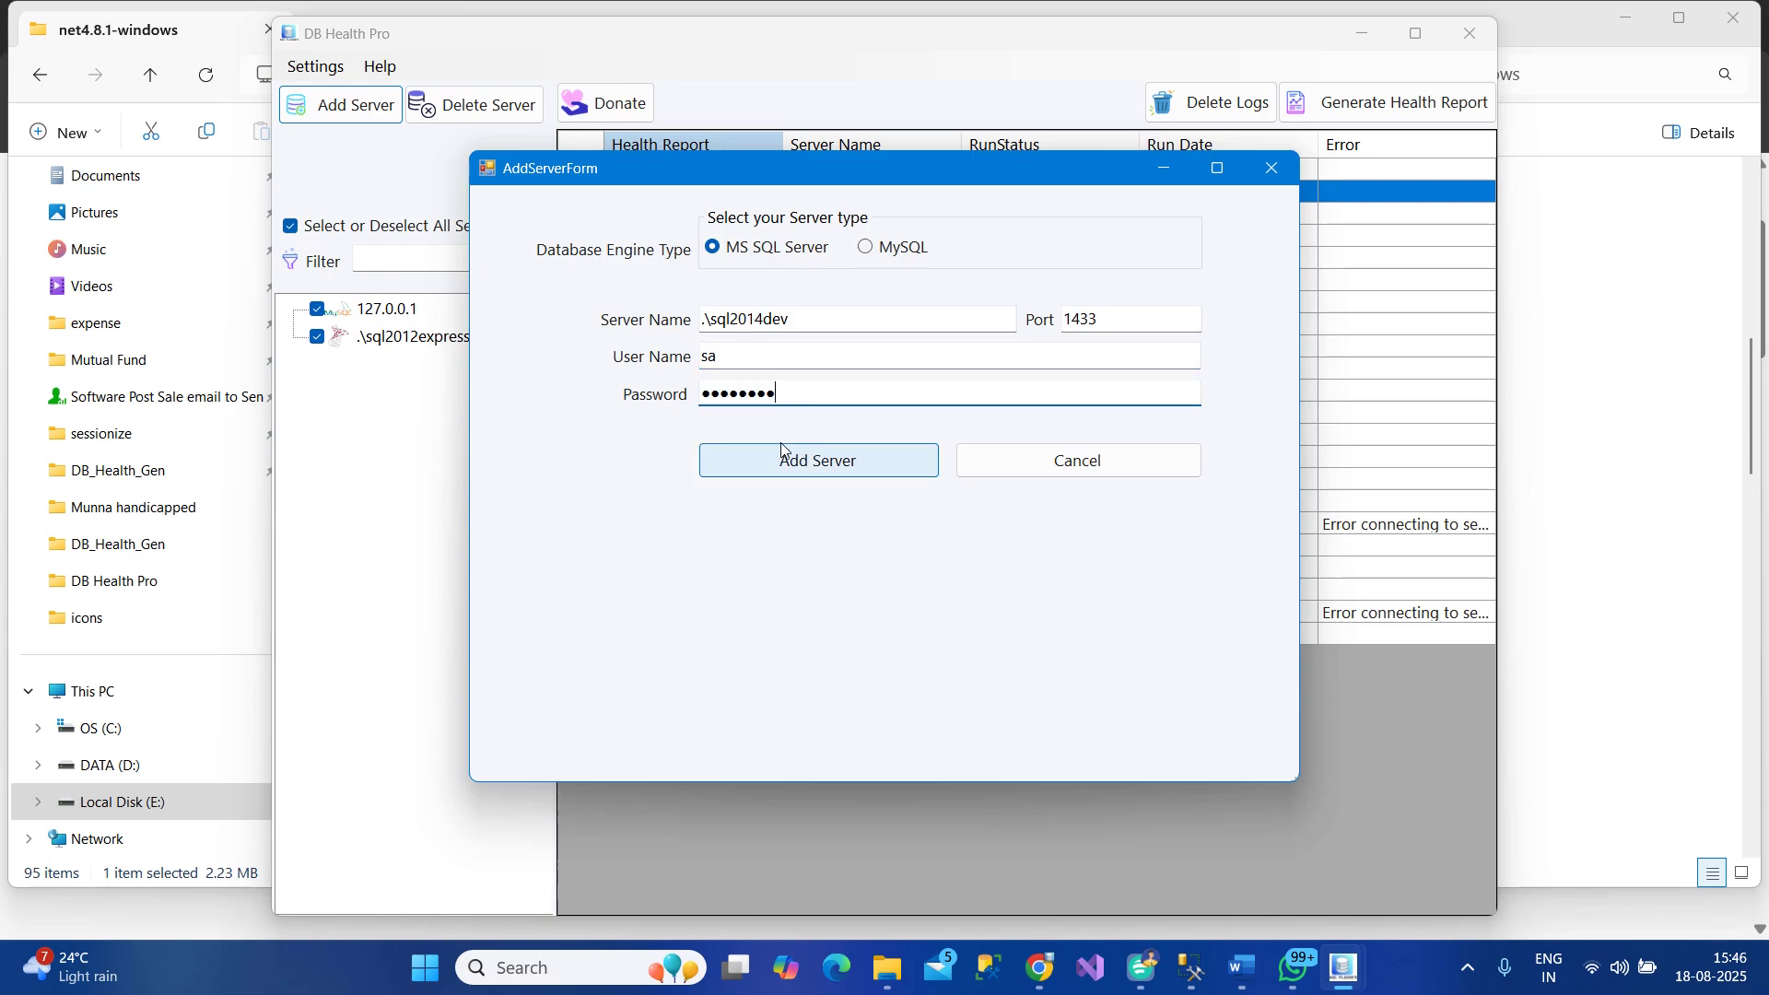
{"action": "left_click", "coordinate": [801, 472]}
{"action": "left_click", "coordinate": [954, 567]}
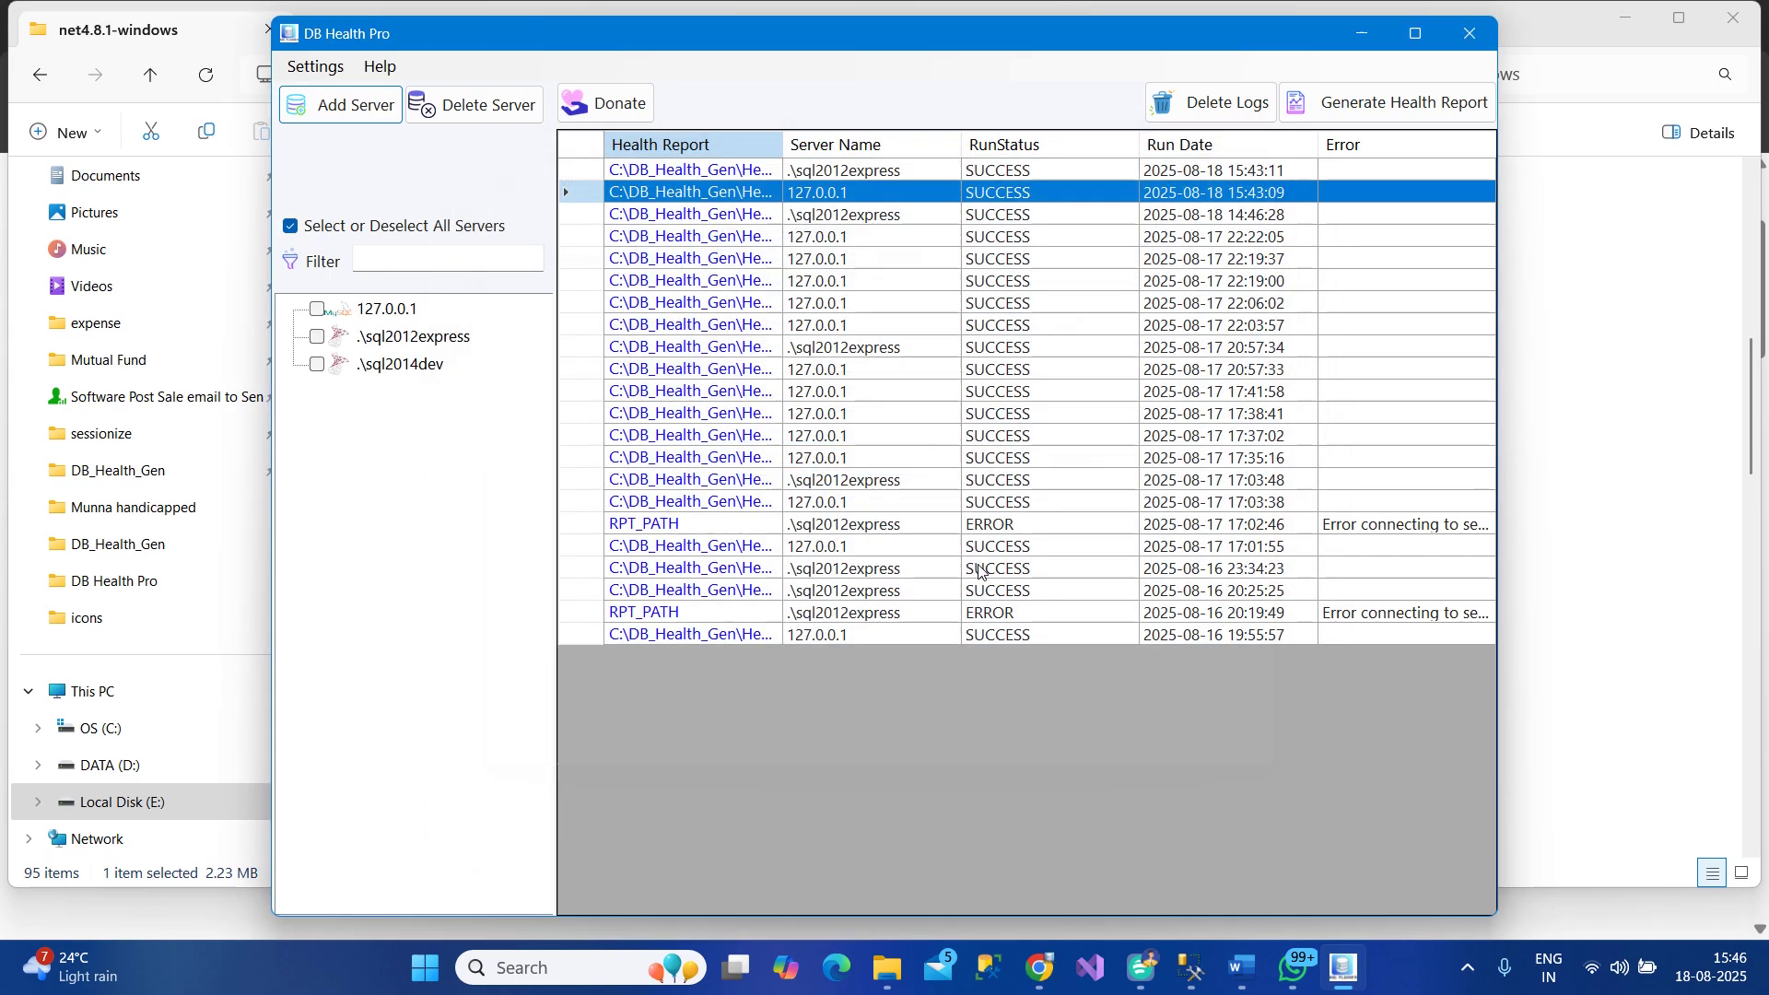
Bring the DB Health Pro product page forward and highlight 'view server state'
{"action": "mouse_move", "coordinate": [1035, 975]}
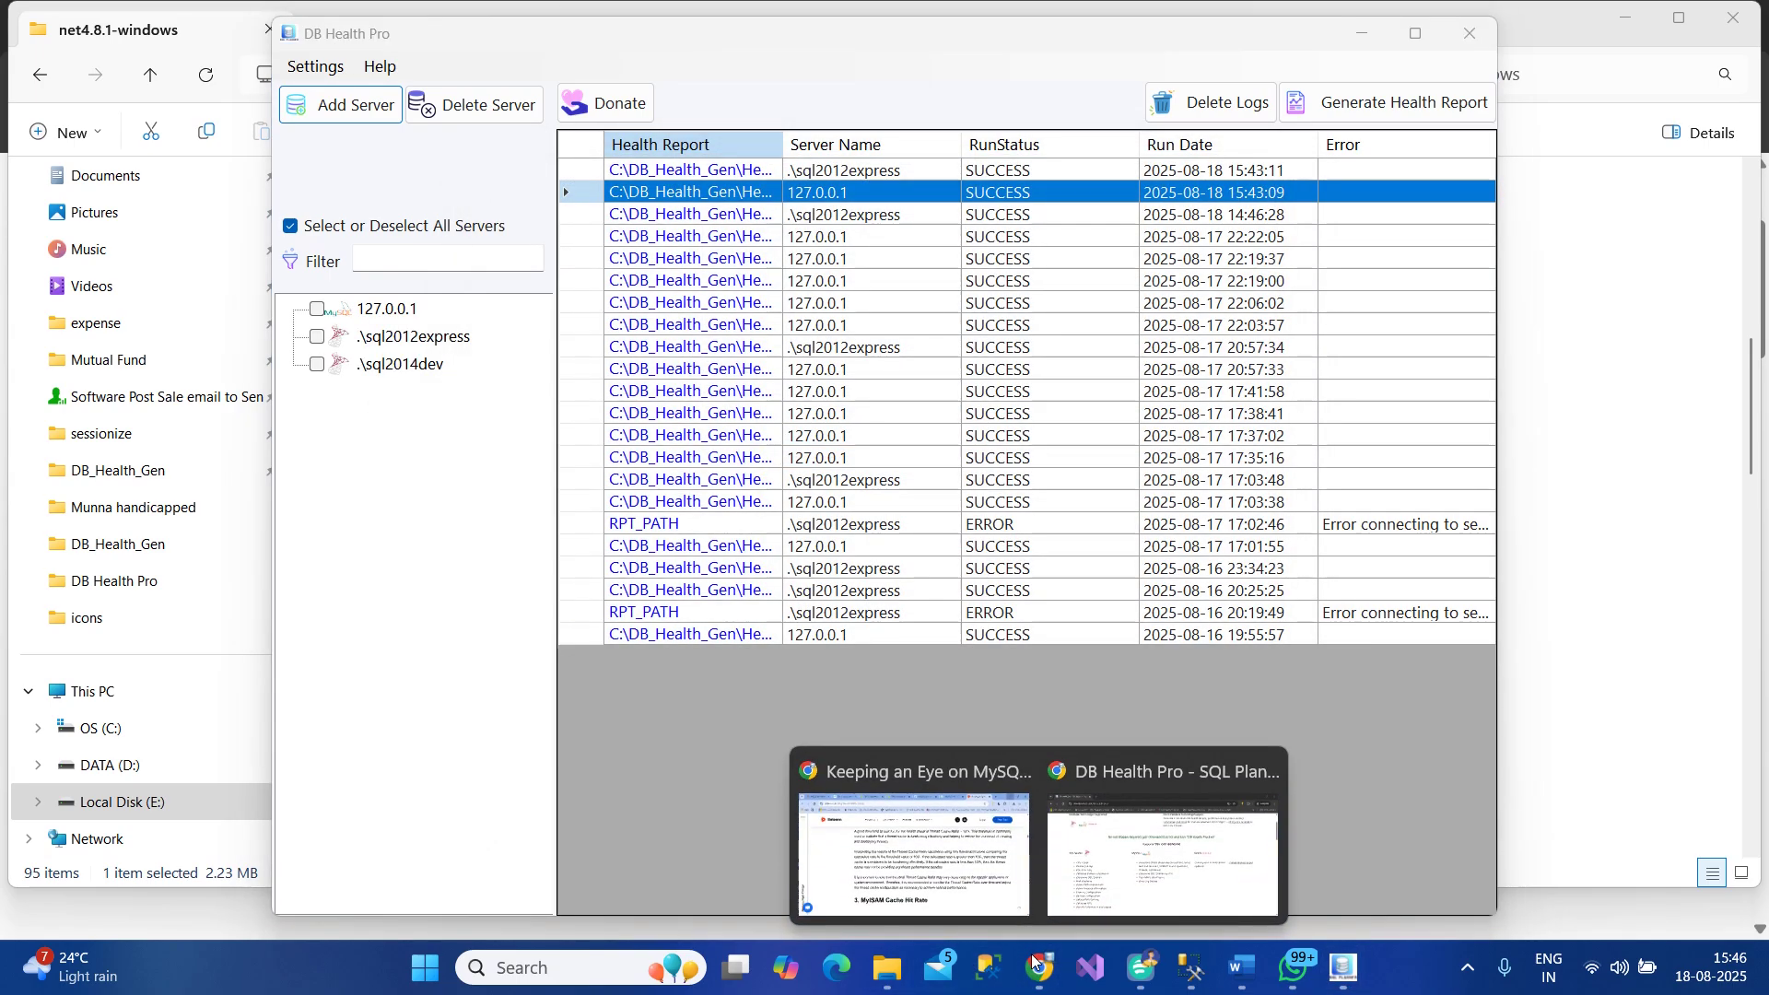
{"action": "left_click", "coordinate": [1006, 852]}
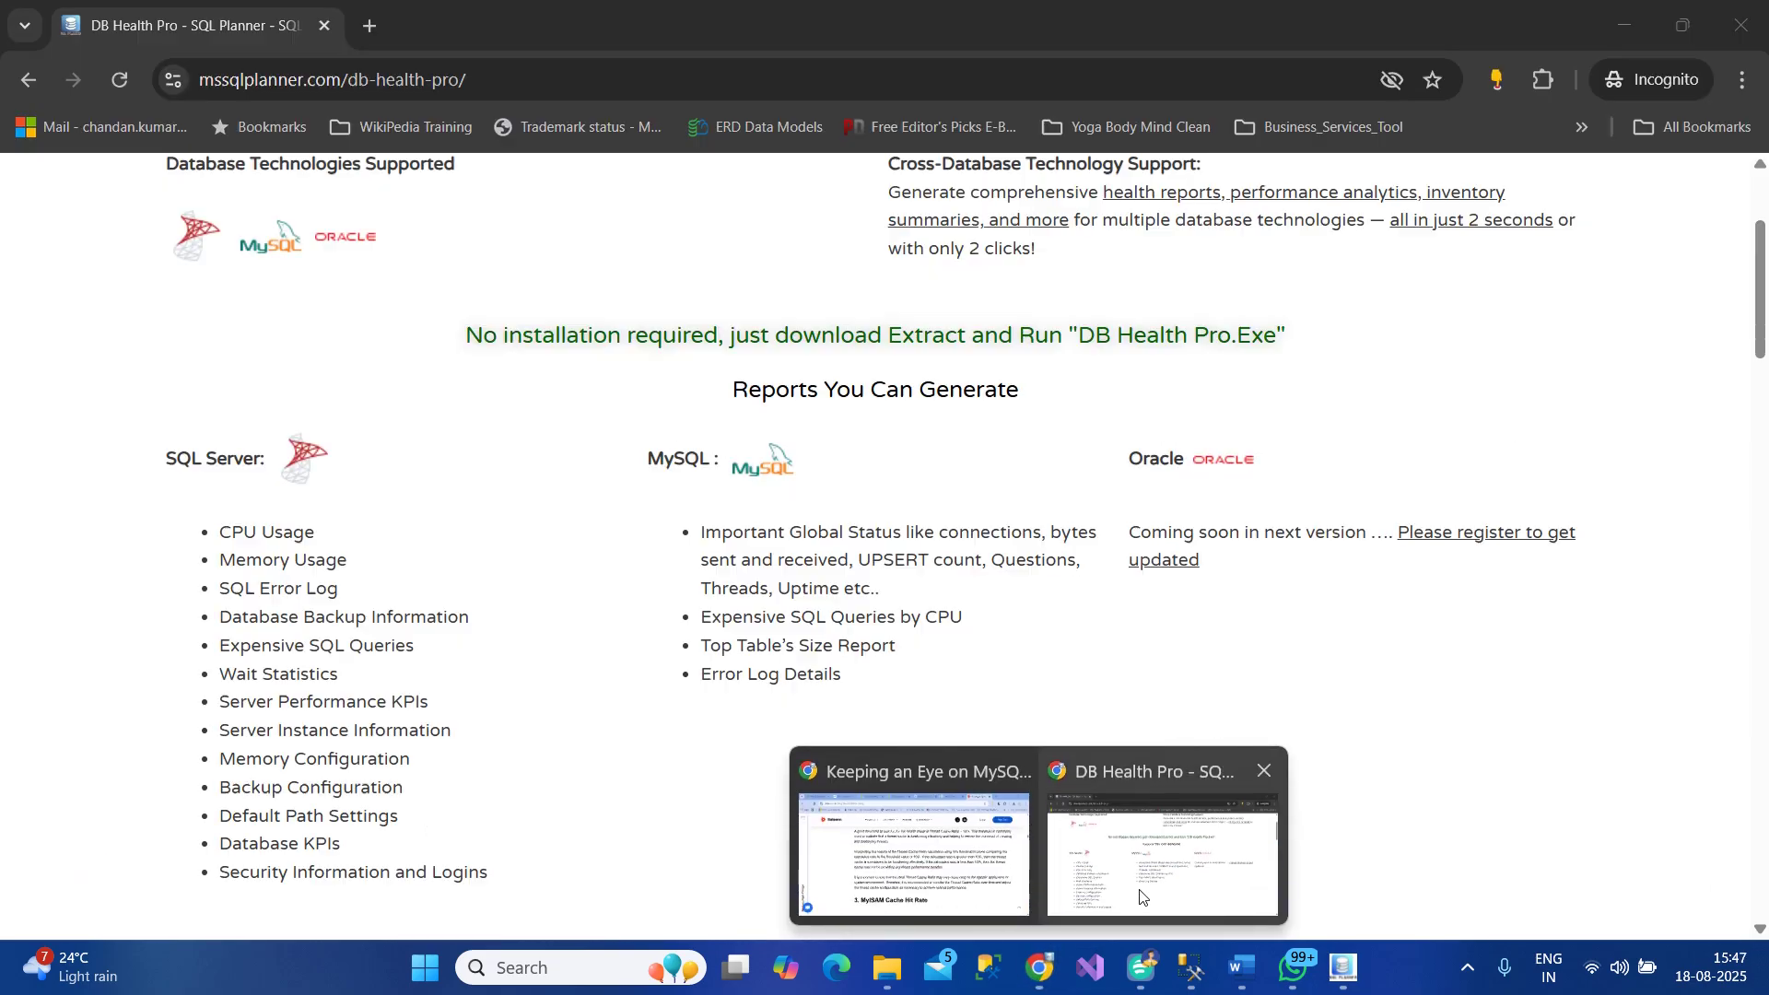
{"action": "left_click", "coordinate": [1151, 847]}
{"action": "scroll", "coordinate": [816, 766], "scroll_direction": "down", "scroll_amount": 10}
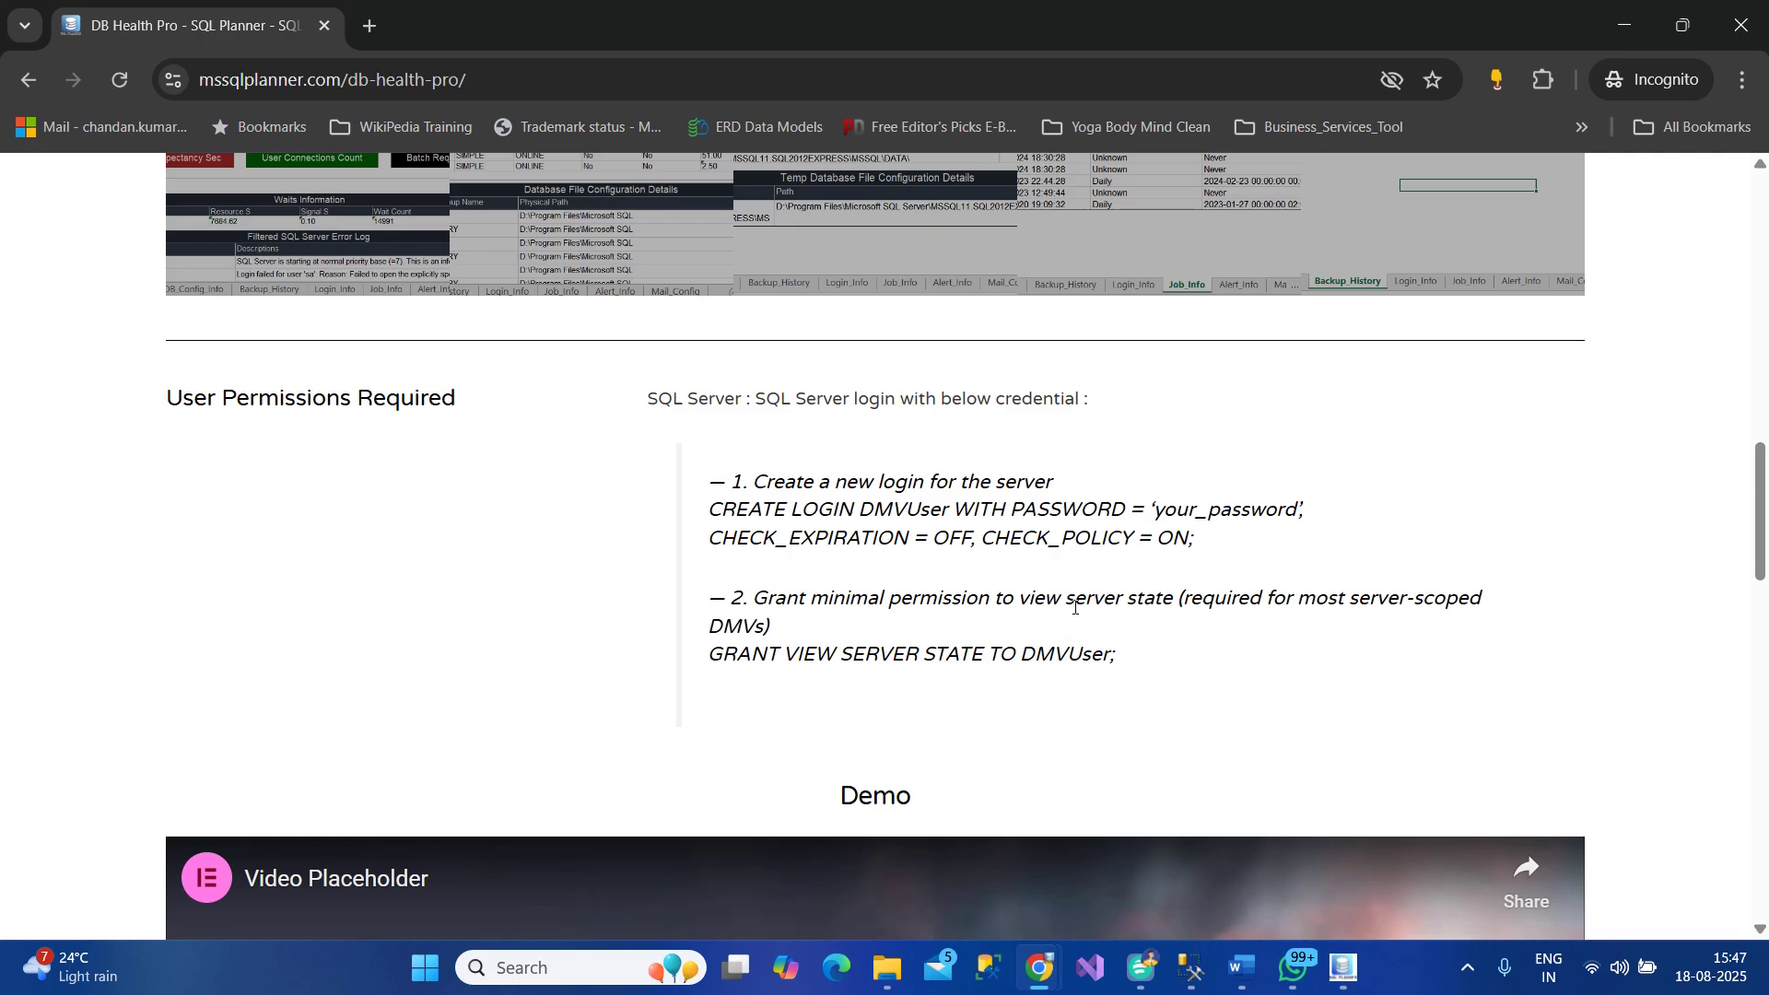
{"action": "left_click_drag", "start_coordinate": [1022, 603], "coordinate": [1178, 589]}
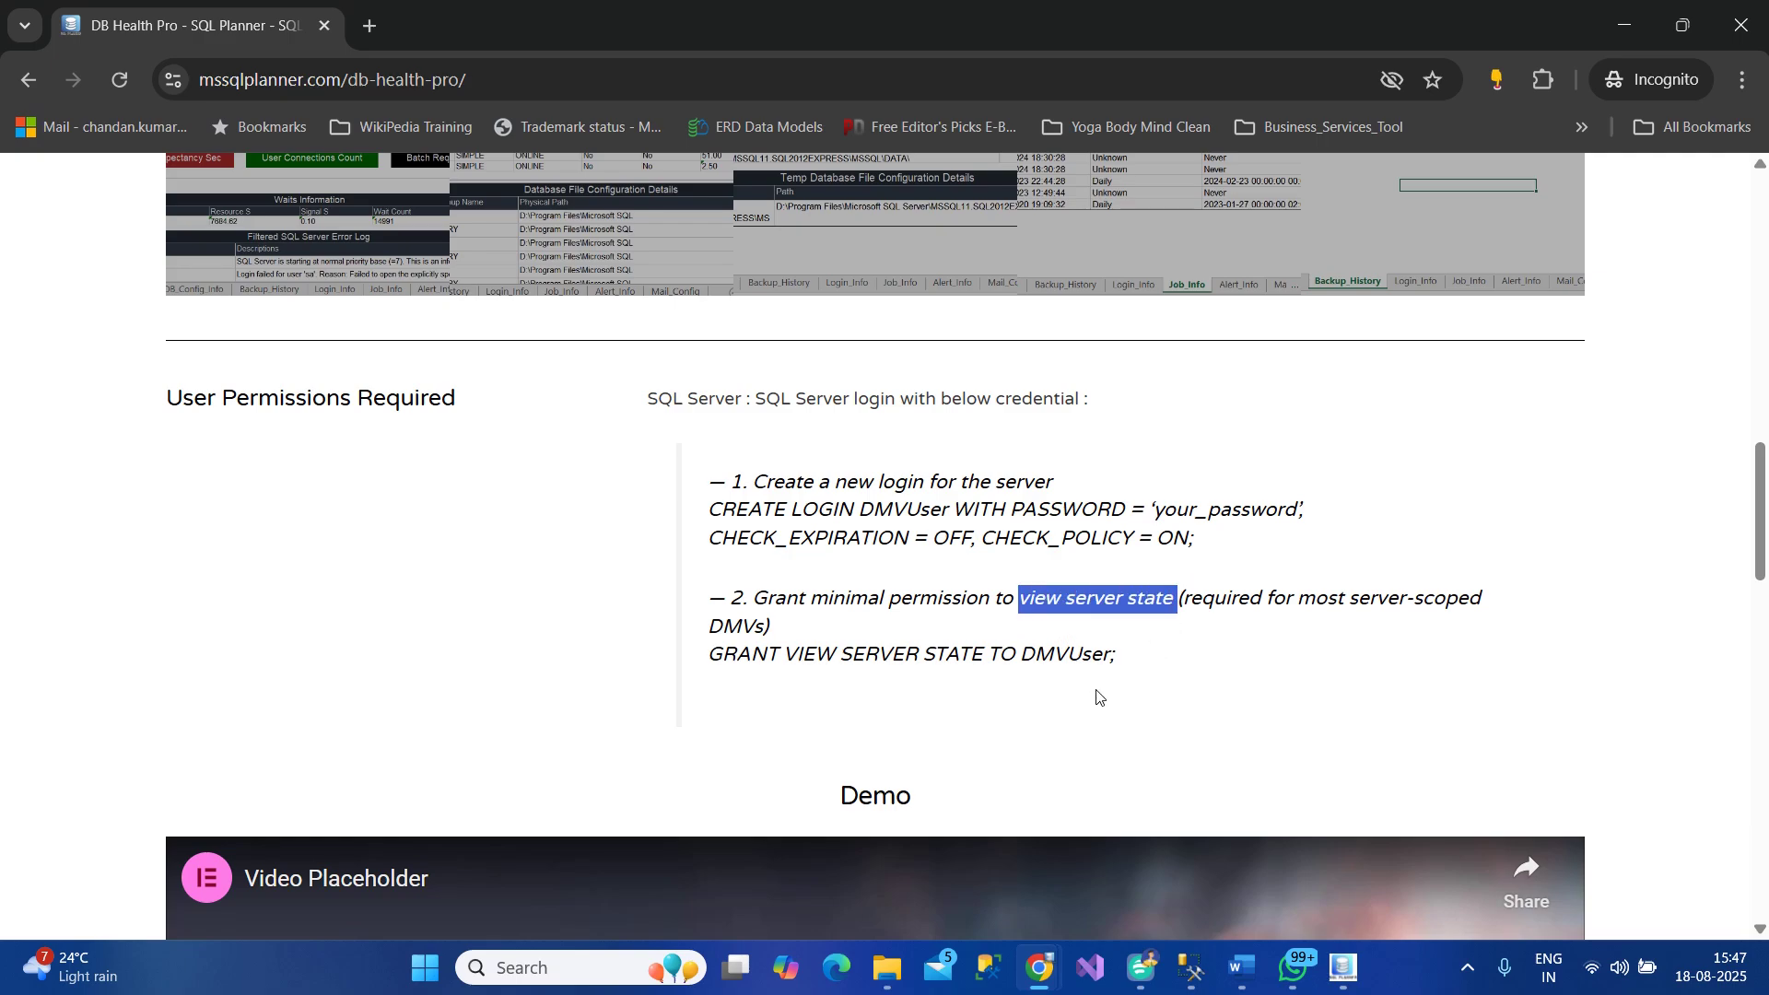
Highlight the SQL Server reports list, clear it, and select the surrounding text
{"action": "scroll", "coordinate": [992, 711], "scroll_direction": "up", "scroll_amount": 3}
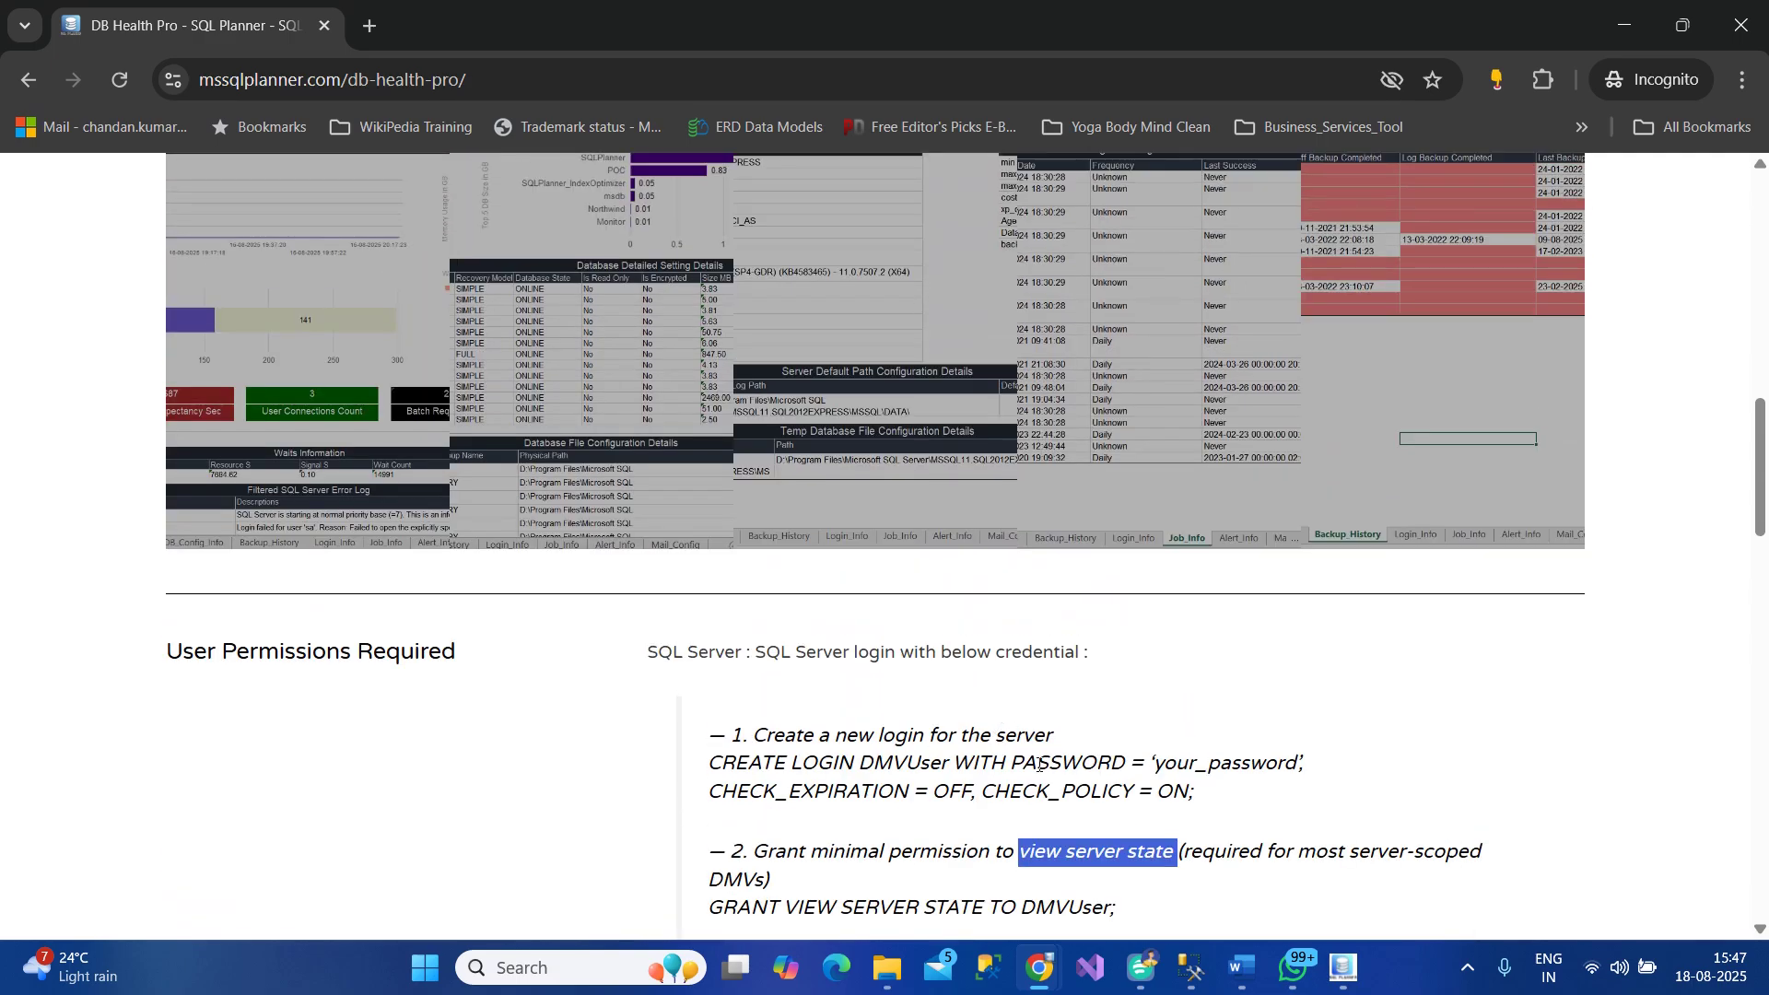
{"action": "scroll", "coordinate": [1018, 855], "scroll_direction": "up", "scroll_amount": 10}
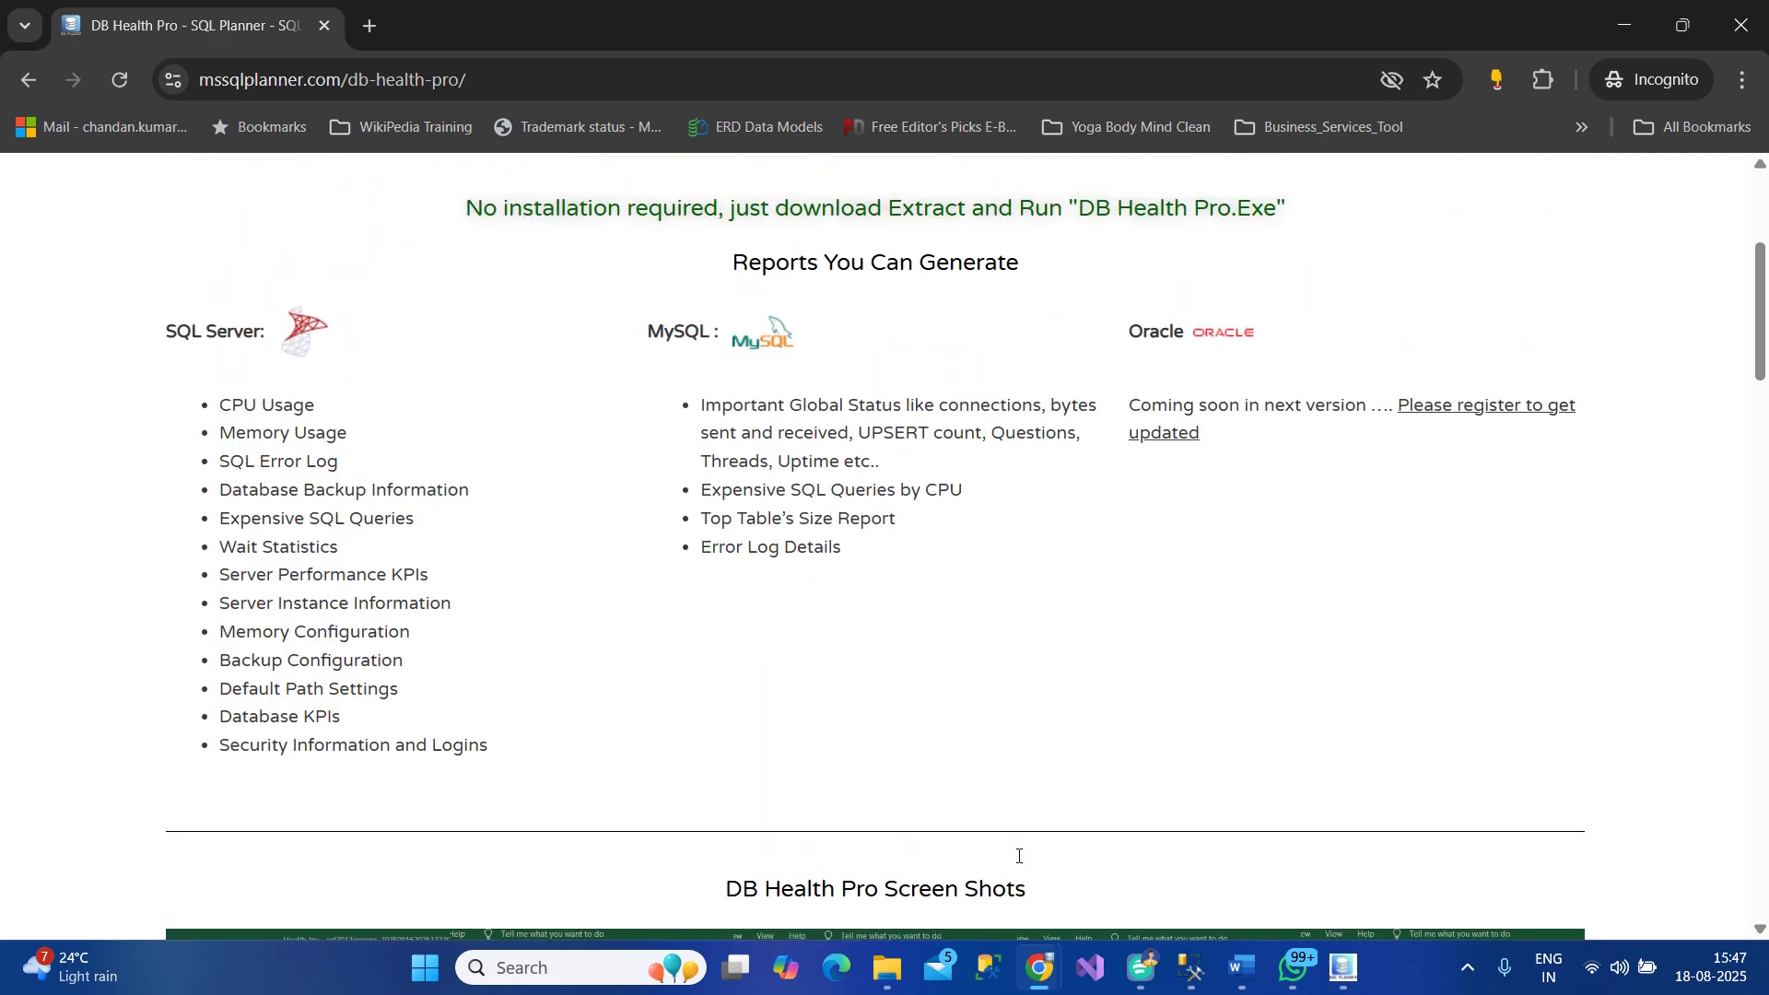
{"action": "left_click_drag", "start_coordinate": [213, 405], "coordinate": [522, 752]}
{"action": "scroll", "coordinate": [522, 752], "scroll_direction": "up", "scroll_amount": 5}
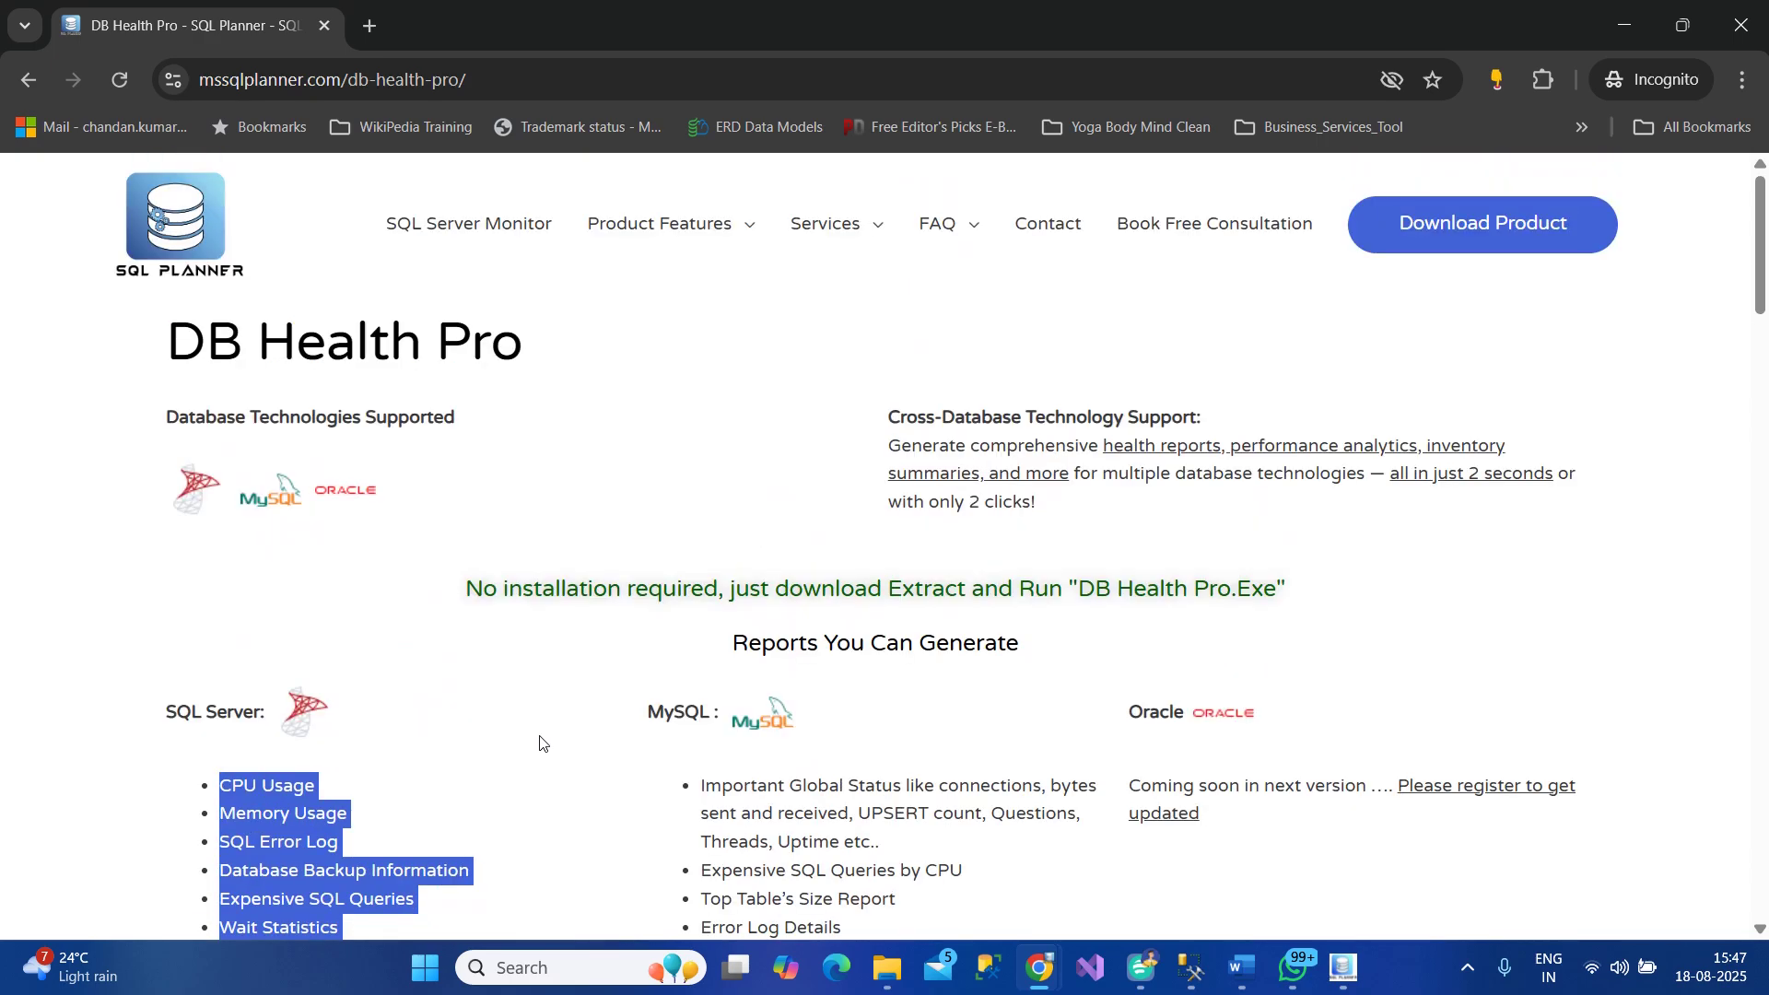
{"action": "scroll", "coordinate": [548, 751], "scroll_direction": "down", "scroll_amount": 5}
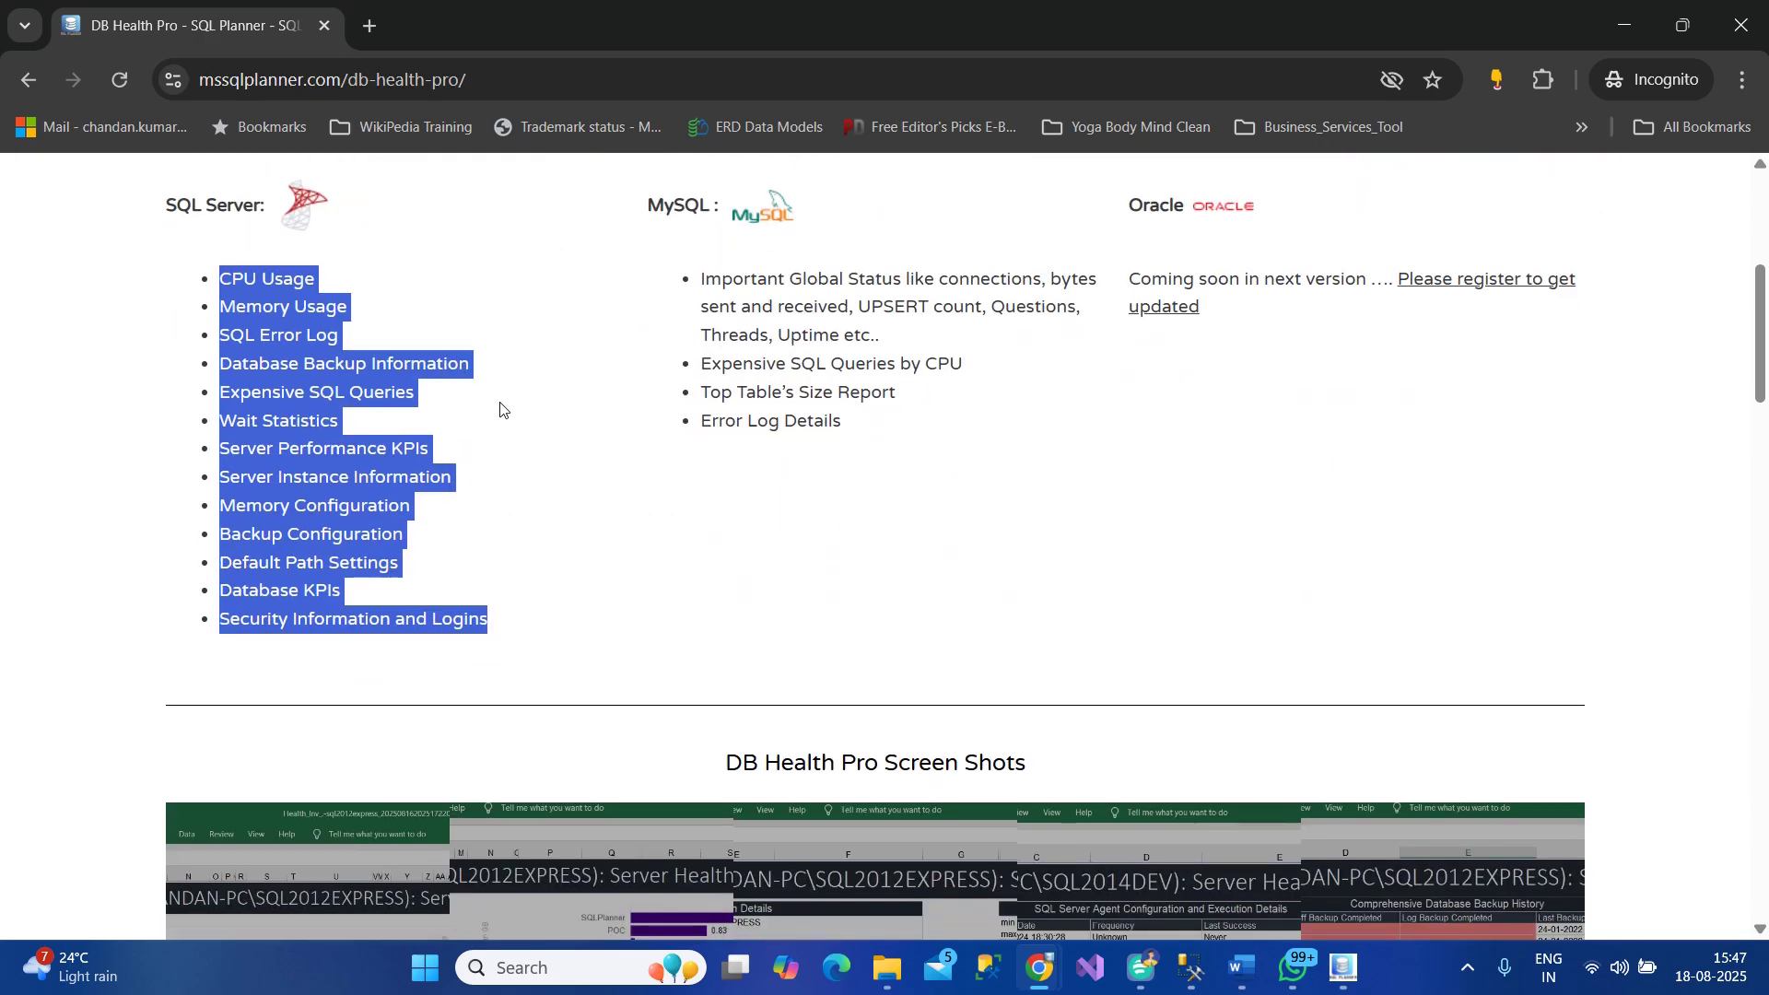
{"action": "left_click", "coordinate": [319, 312]}
{"action": "left_click_drag", "start_coordinate": [232, 277], "coordinate": [1050, 584]}
Highlight the view server state permission and login/grant statements, then minimize the page
{"action": "scroll", "coordinate": [1300, 615], "scroll_direction": "down", "scroll_amount": 5}
{"action": "scroll", "coordinate": [1301, 615], "scroll_direction": "down", "scroll_amount": 4}
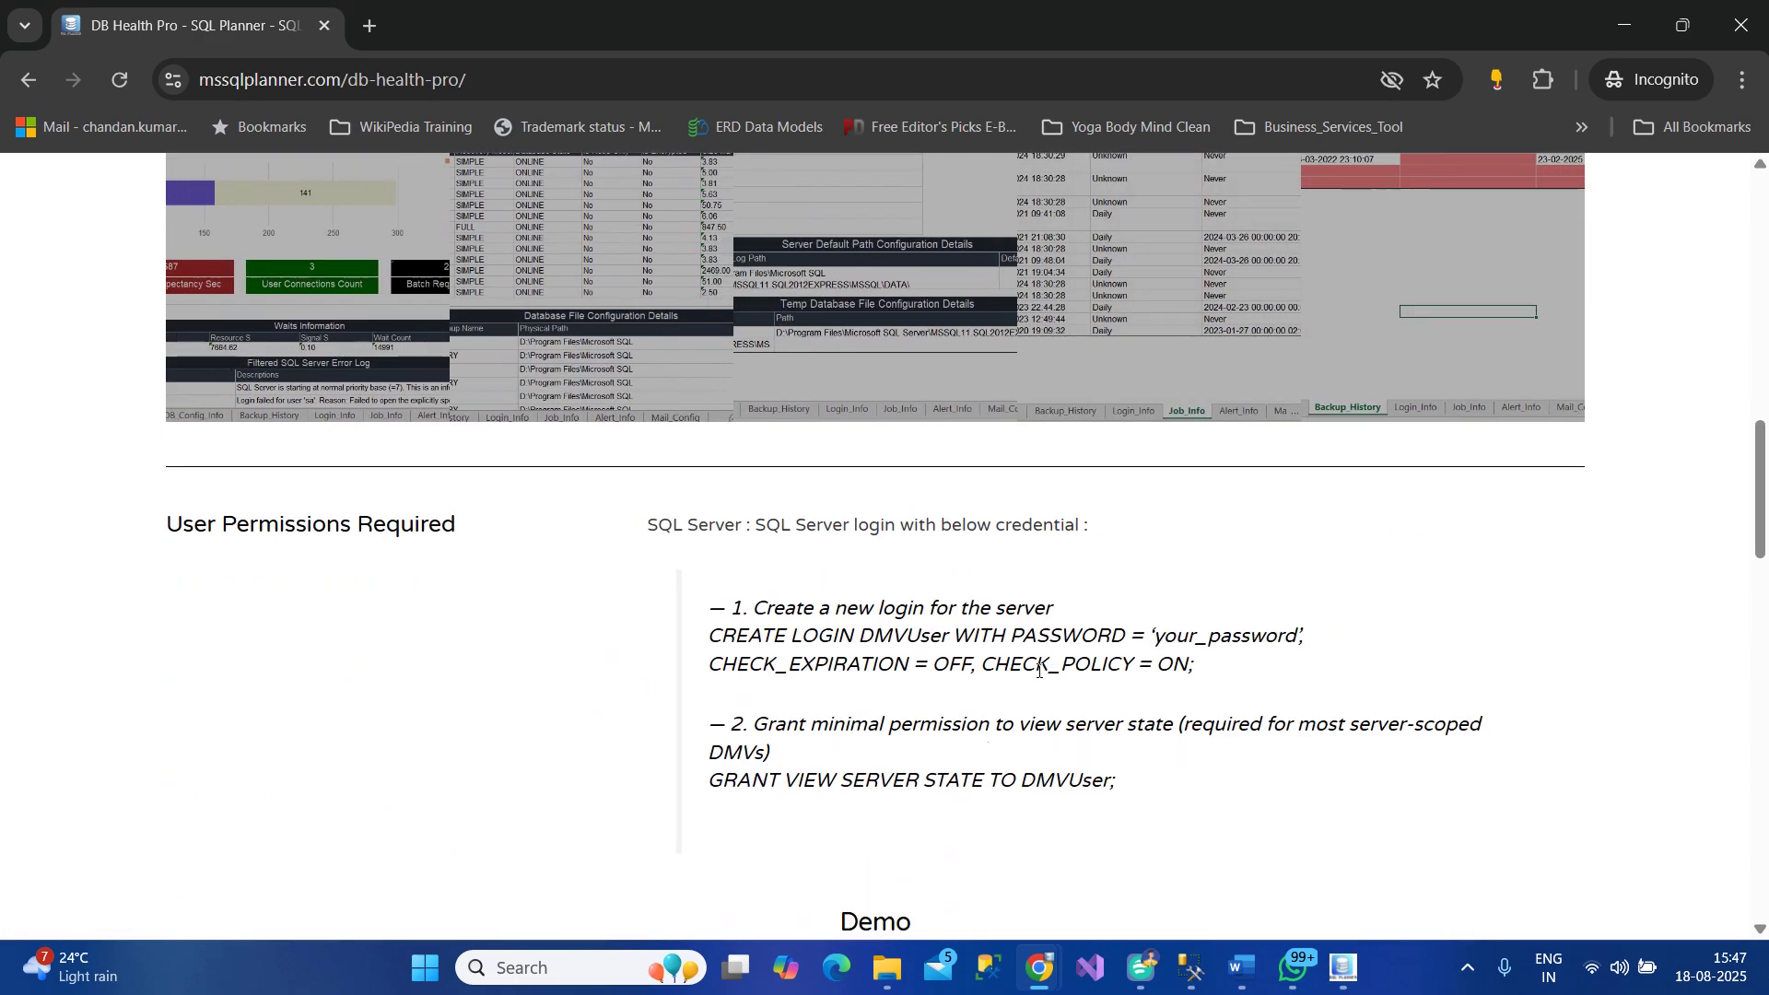
{"action": "left_click_drag", "start_coordinate": [1023, 724], "coordinate": [1194, 724]}
{"action": "left_click_drag", "start_coordinate": [709, 628], "coordinate": [1177, 809]}
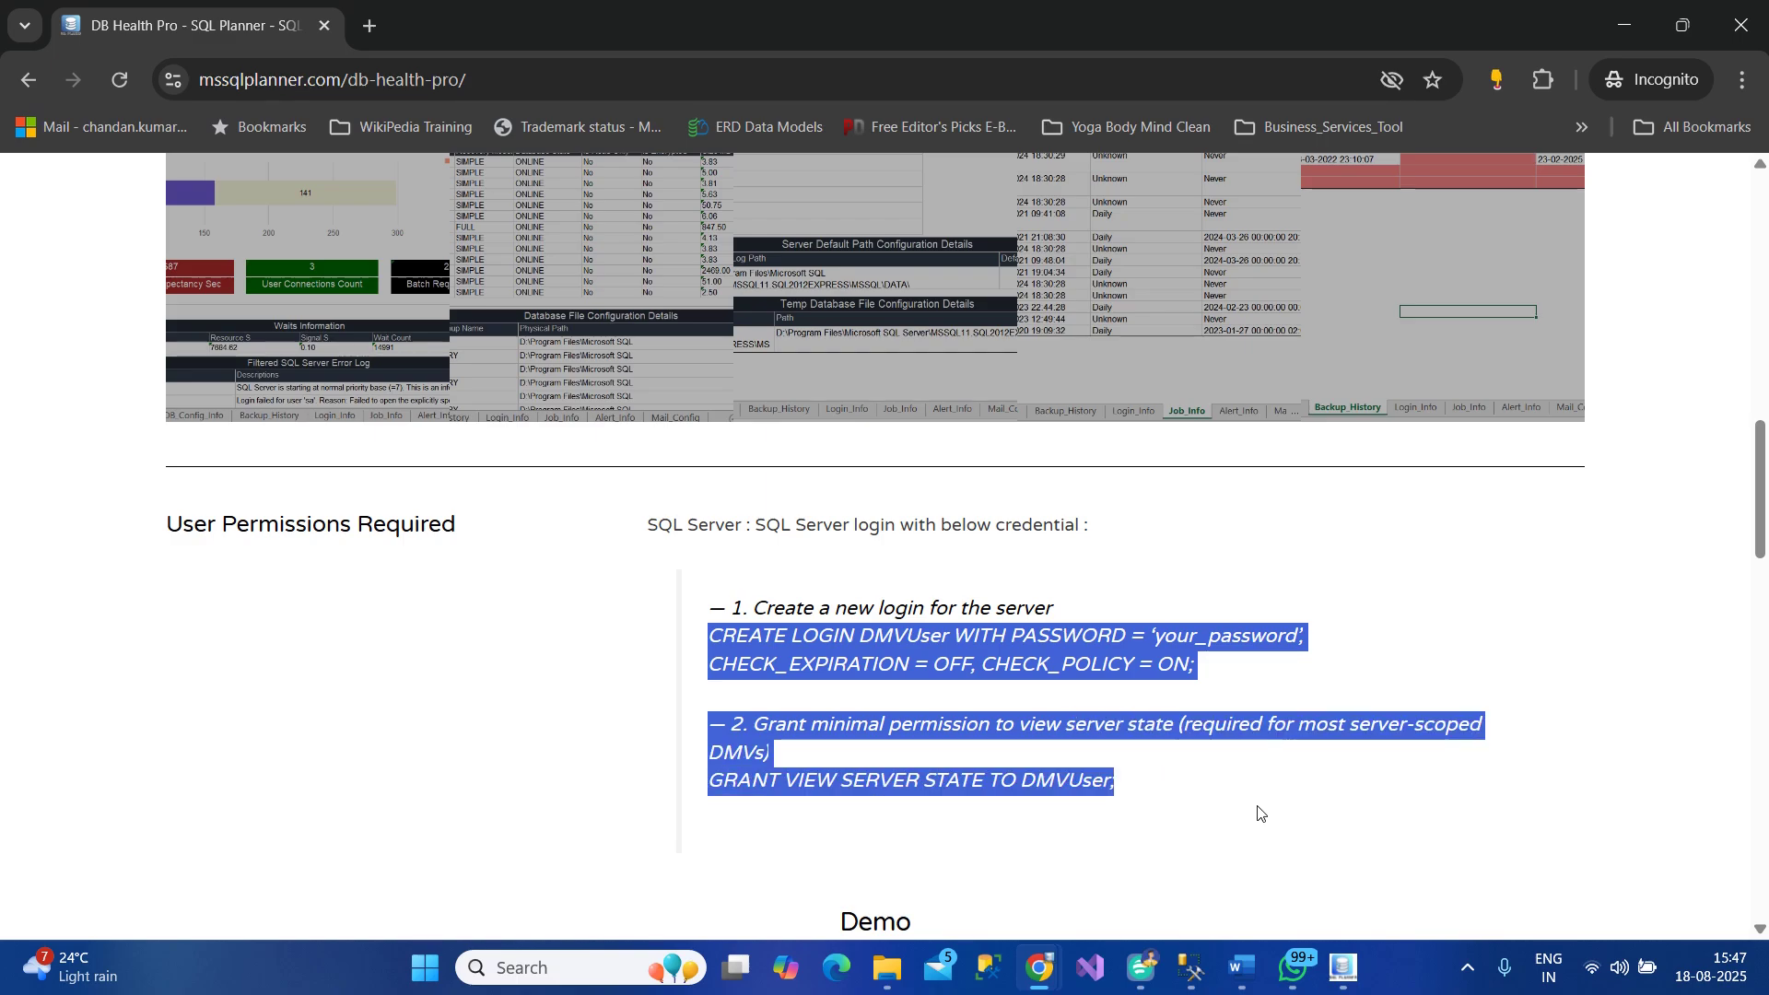
{"action": "left_click", "coordinate": [1619, 35]}
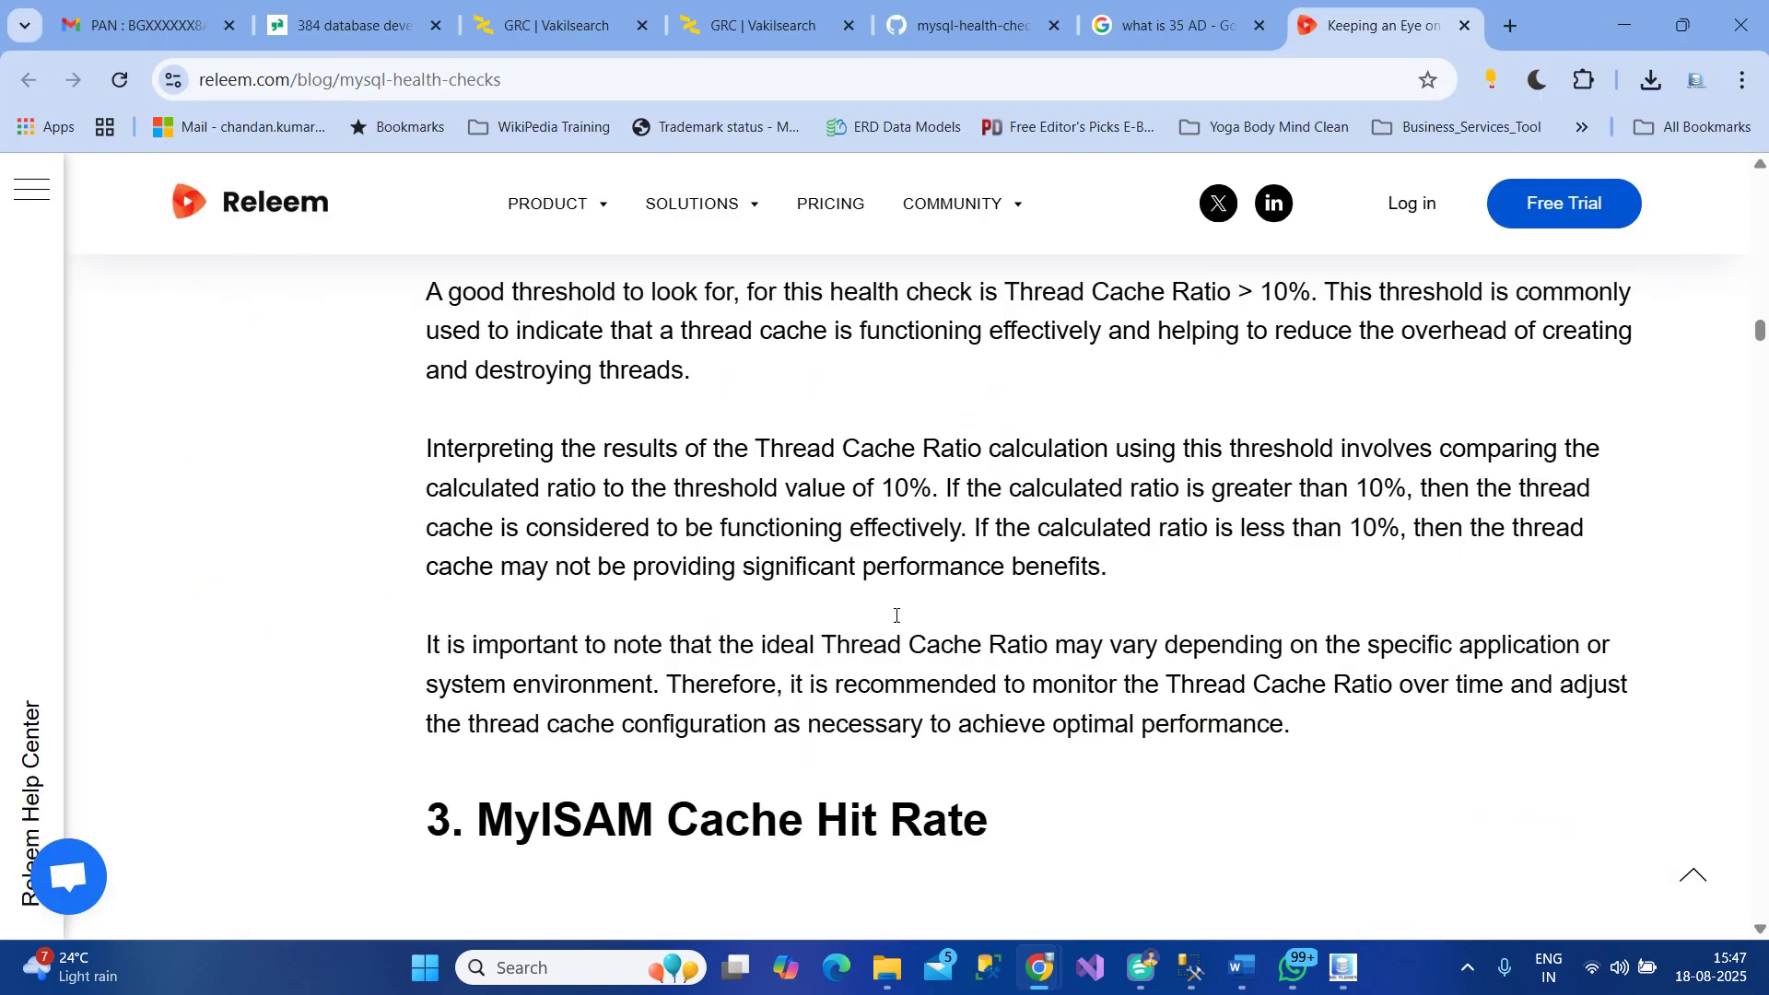
Bring the Common DBA Issues document forward and highlight the Initial Setup and Maintenance Overhead headings
{"action": "mouse_move", "coordinate": [1241, 967]}
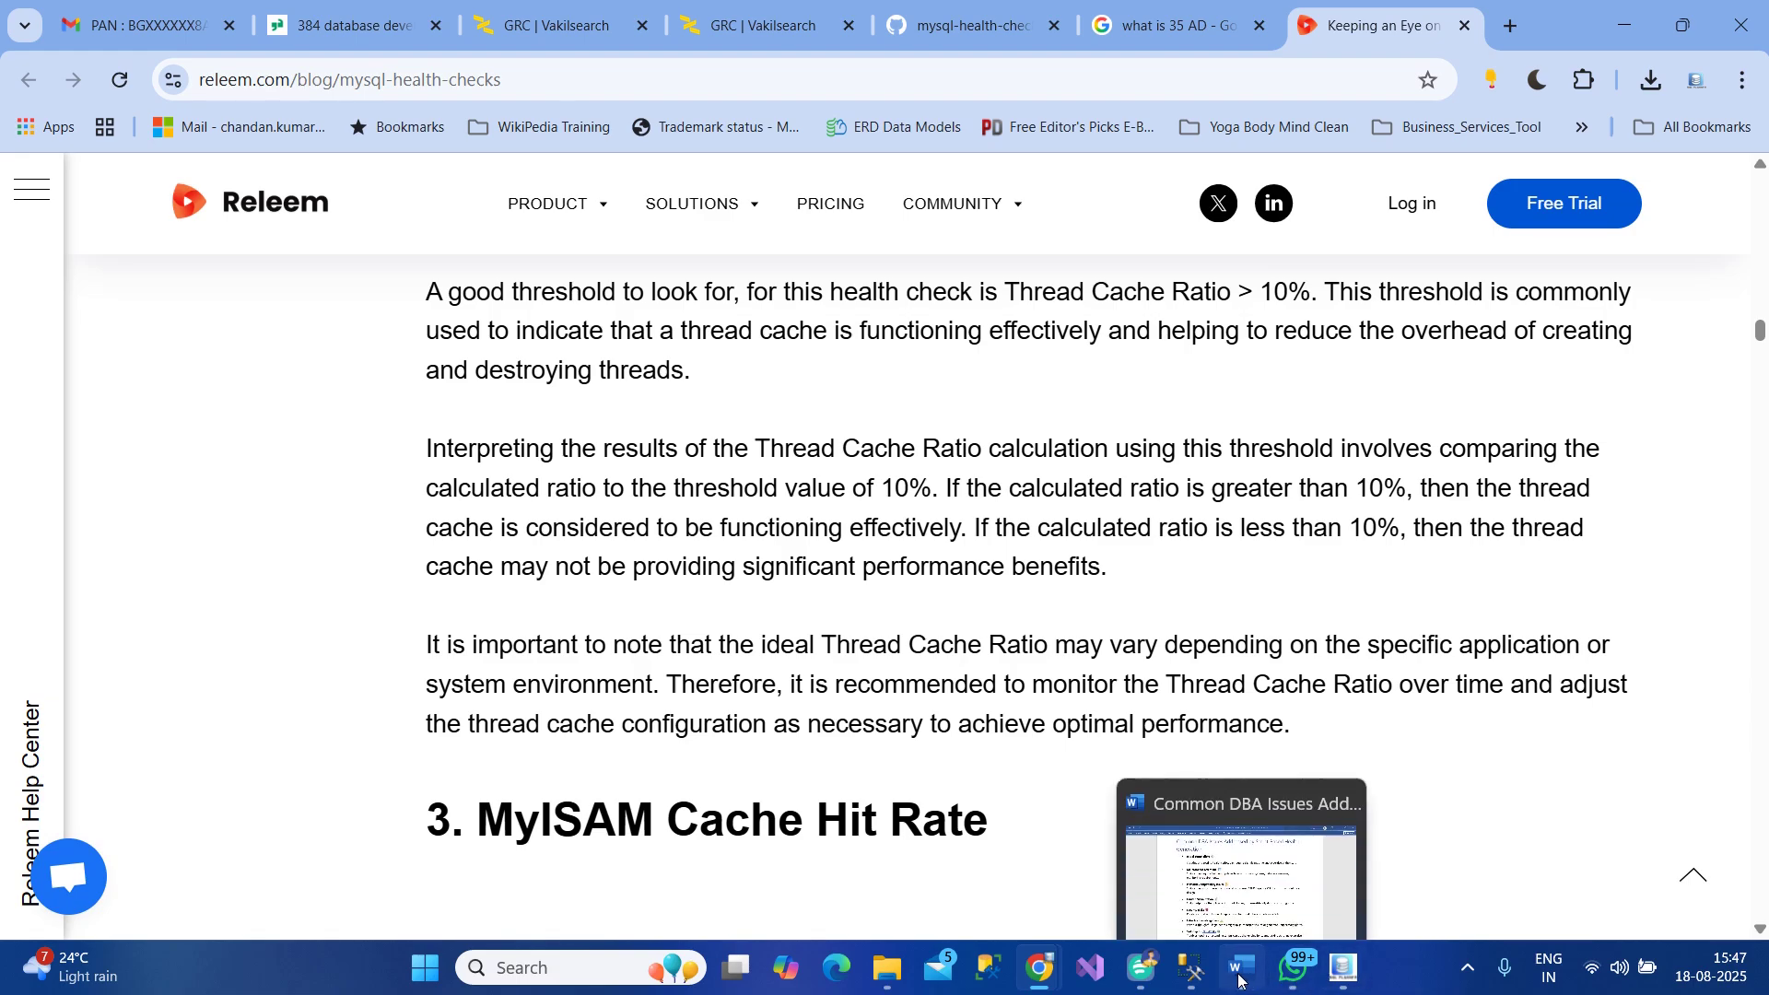
{"action": "left_click", "coordinate": [1239, 851]}
{"action": "scroll", "coordinate": [720, 708], "scroll_direction": "up", "scroll_amount": 3}
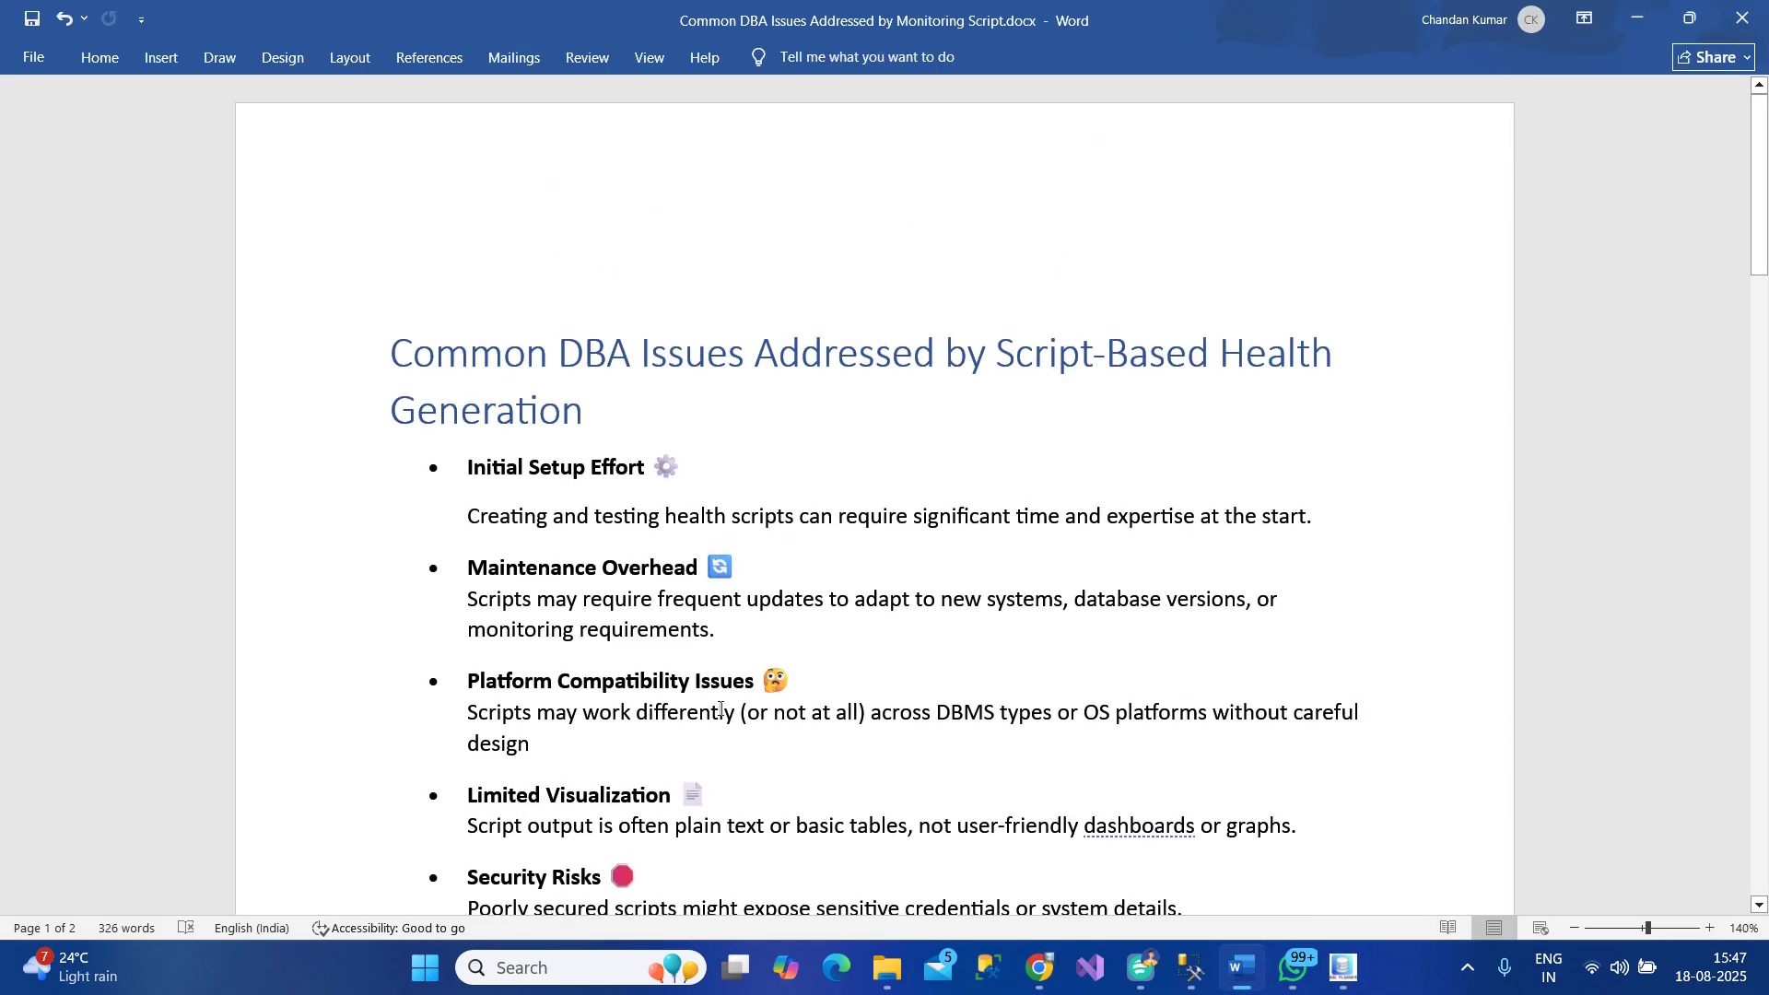
{"action": "scroll", "coordinate": [721, 708], "scroll_direction": "down", "scroll_amount": 3}
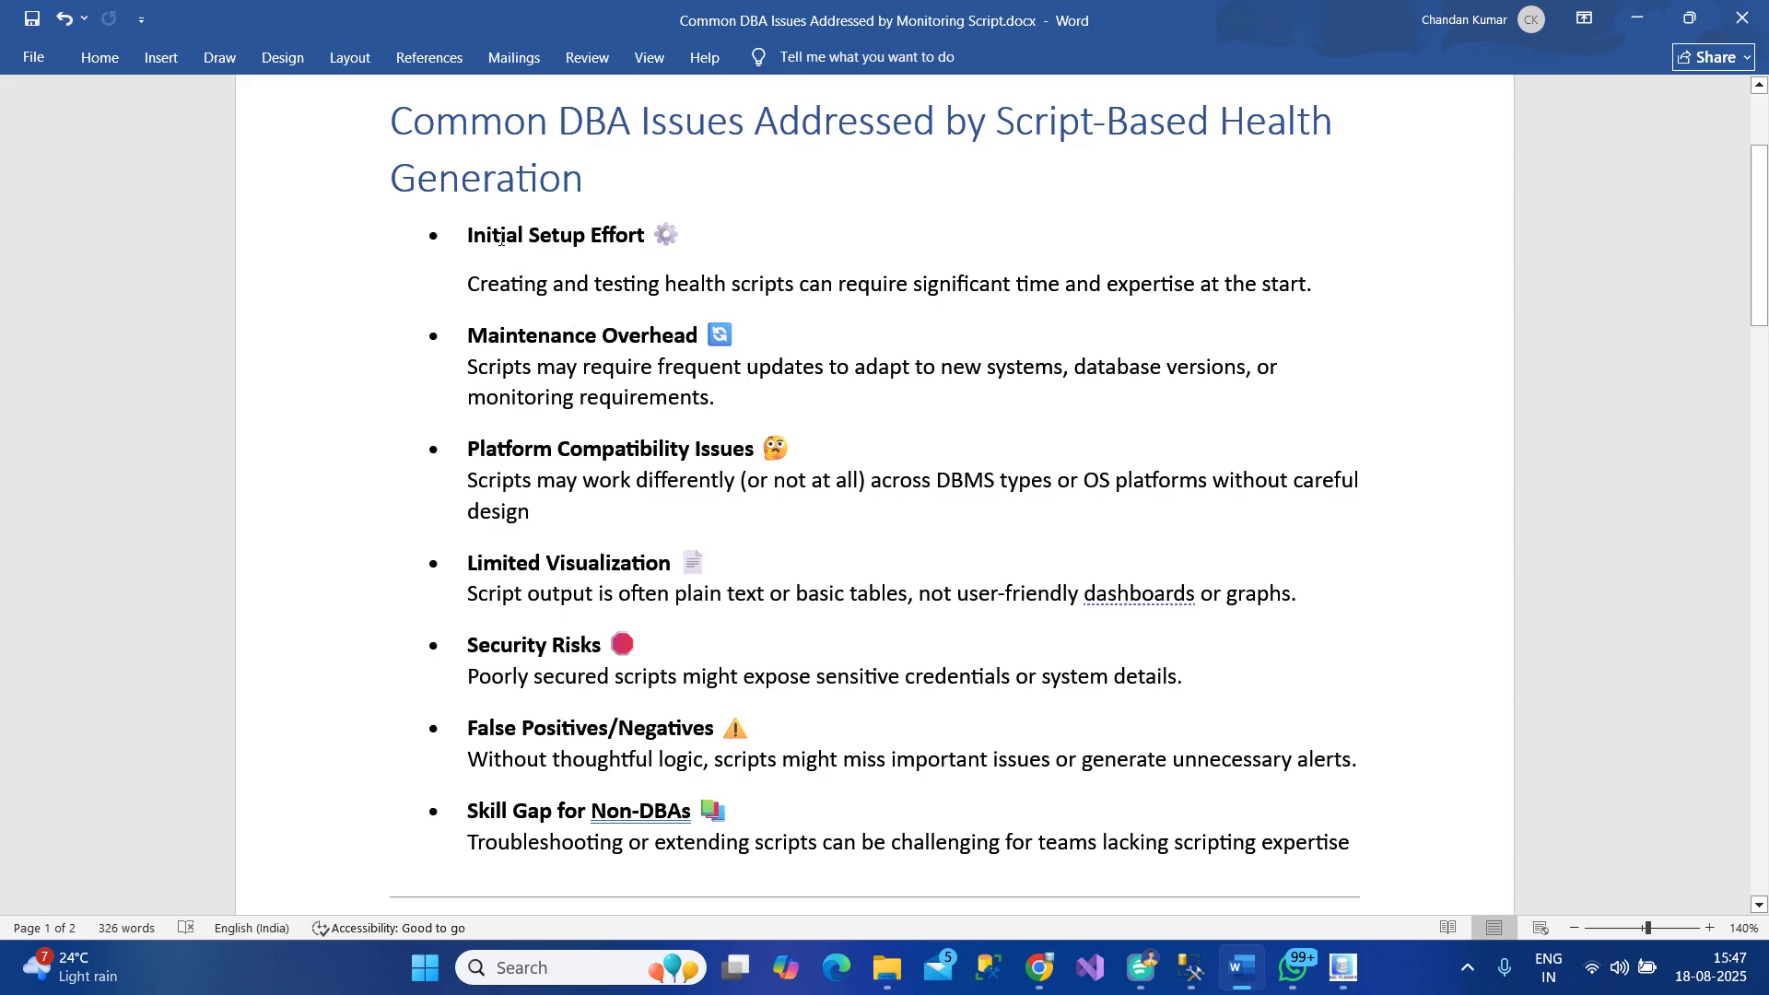
{"action": "left_click_drag", "start_coordinate": [501, 238], "coordinate": [580, 238]}
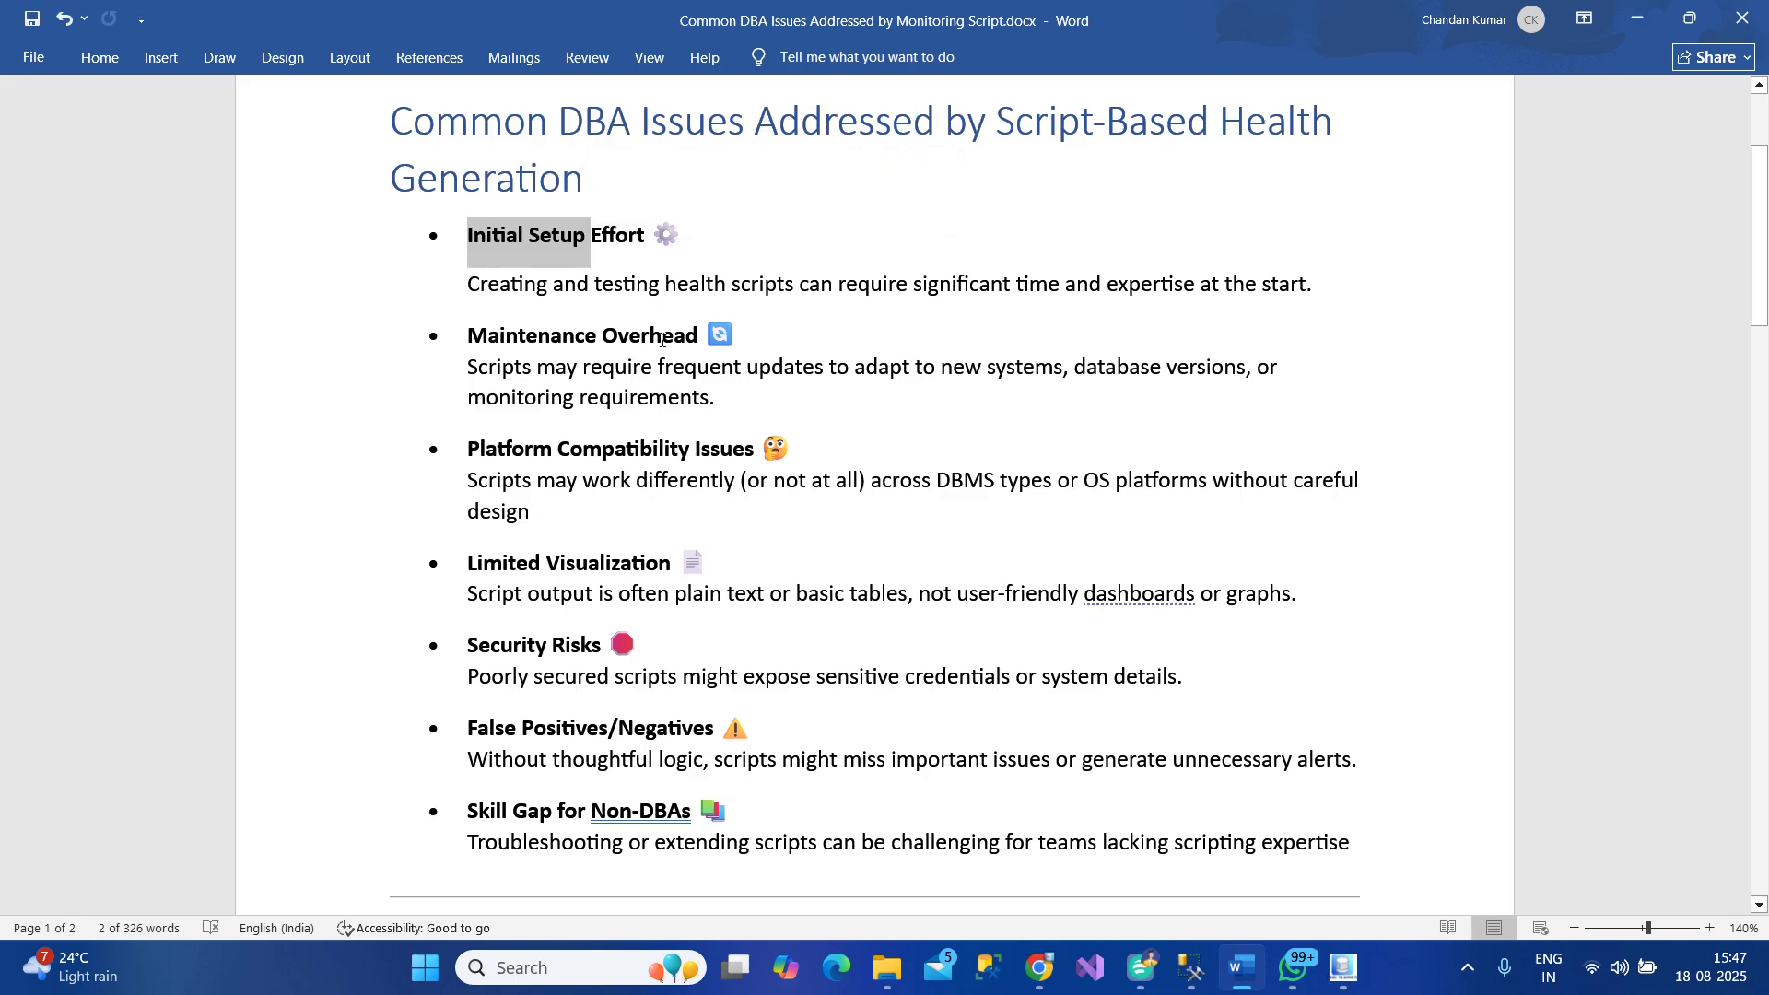
{"action": "left_click_drag", "start_coordinate": [686, 335], "coordinate": [470, 335]}
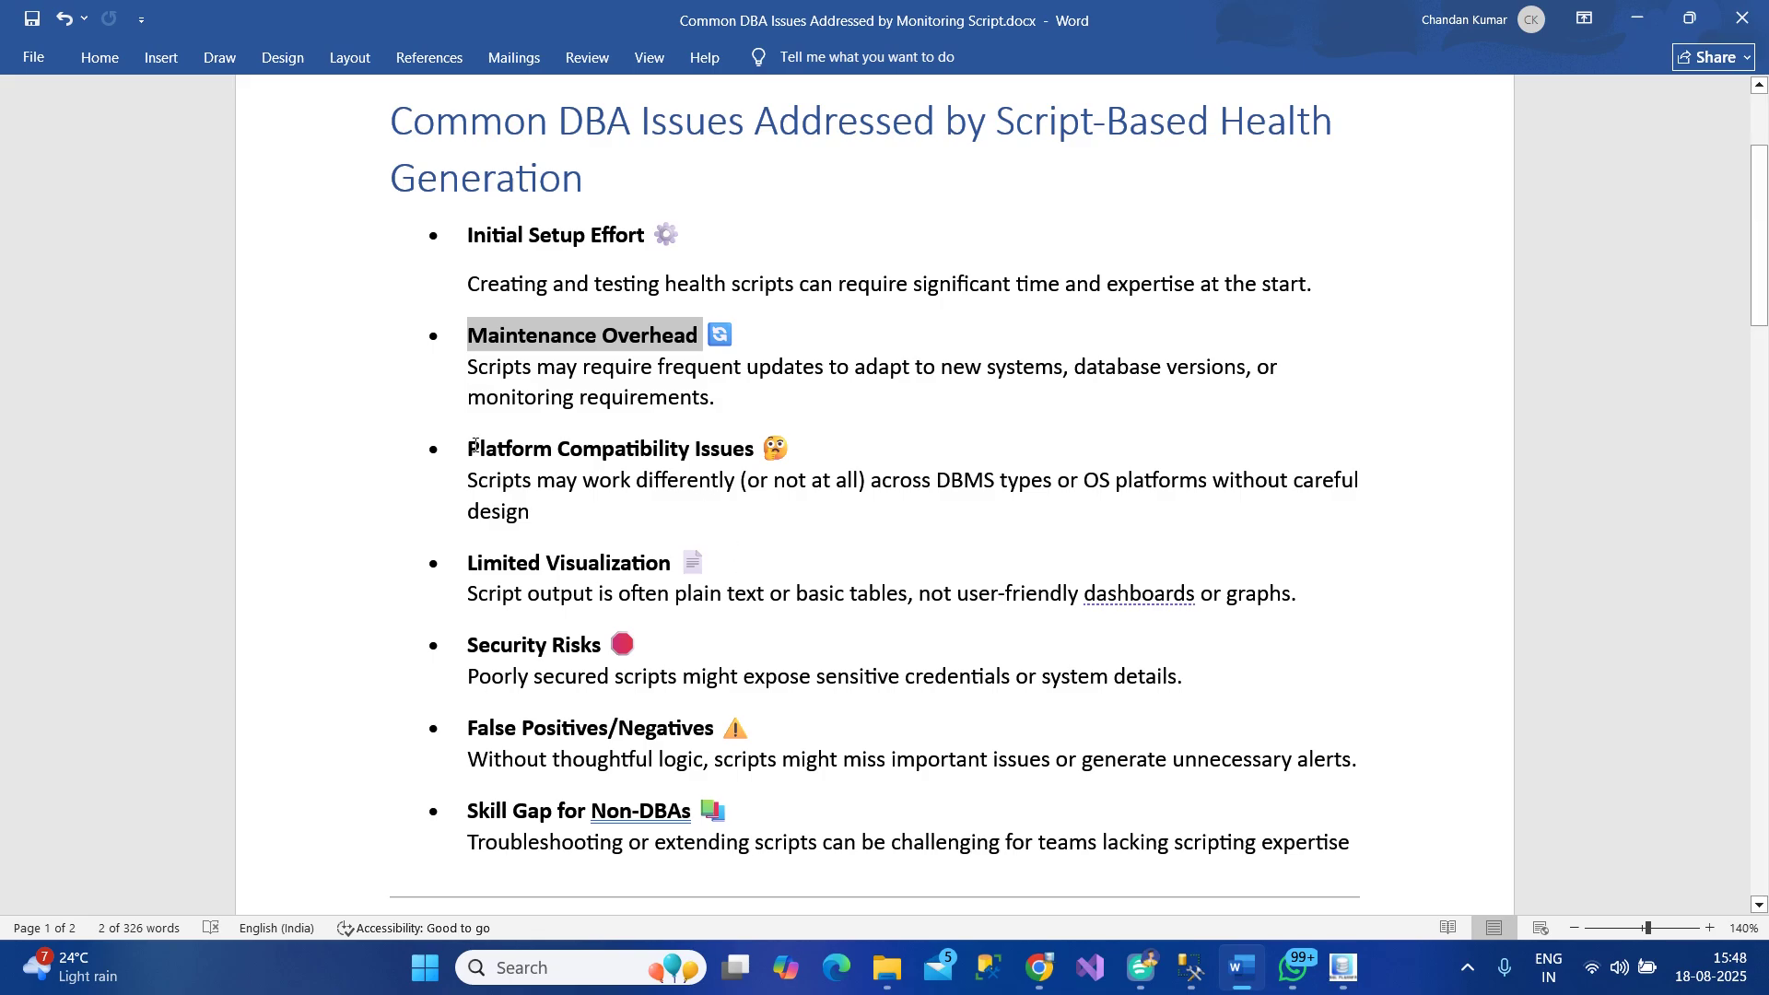
{"action": "left_click_drag", "start_coordinate": [471, 449], "coordinate": [692, 448]}
Highlight the Limited Visualization heading and scroll down to the Advantages of DB Health Pro section
{"action": "scroll", "coordinate": [813, 664], "scroll_direction": "down", "scroll_amount": 3}
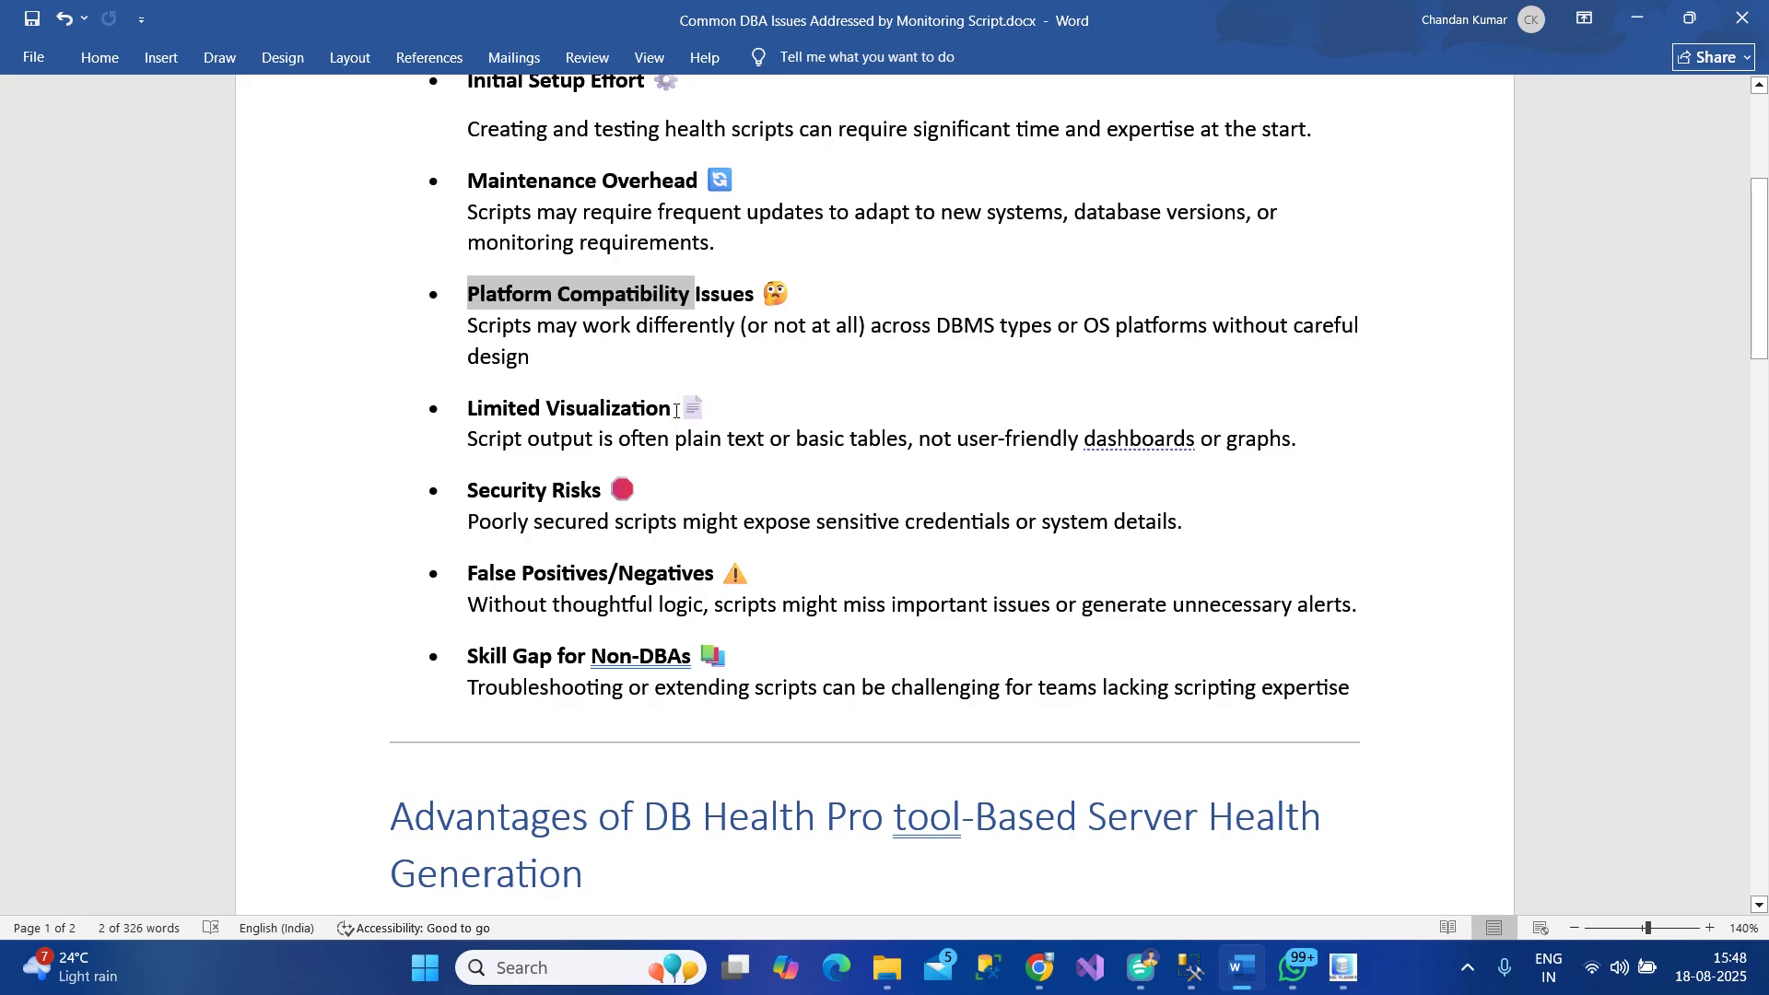
{"action": "left_click_drag", "start_coordinate": [675, 411], "coordinate": [477, 417]}
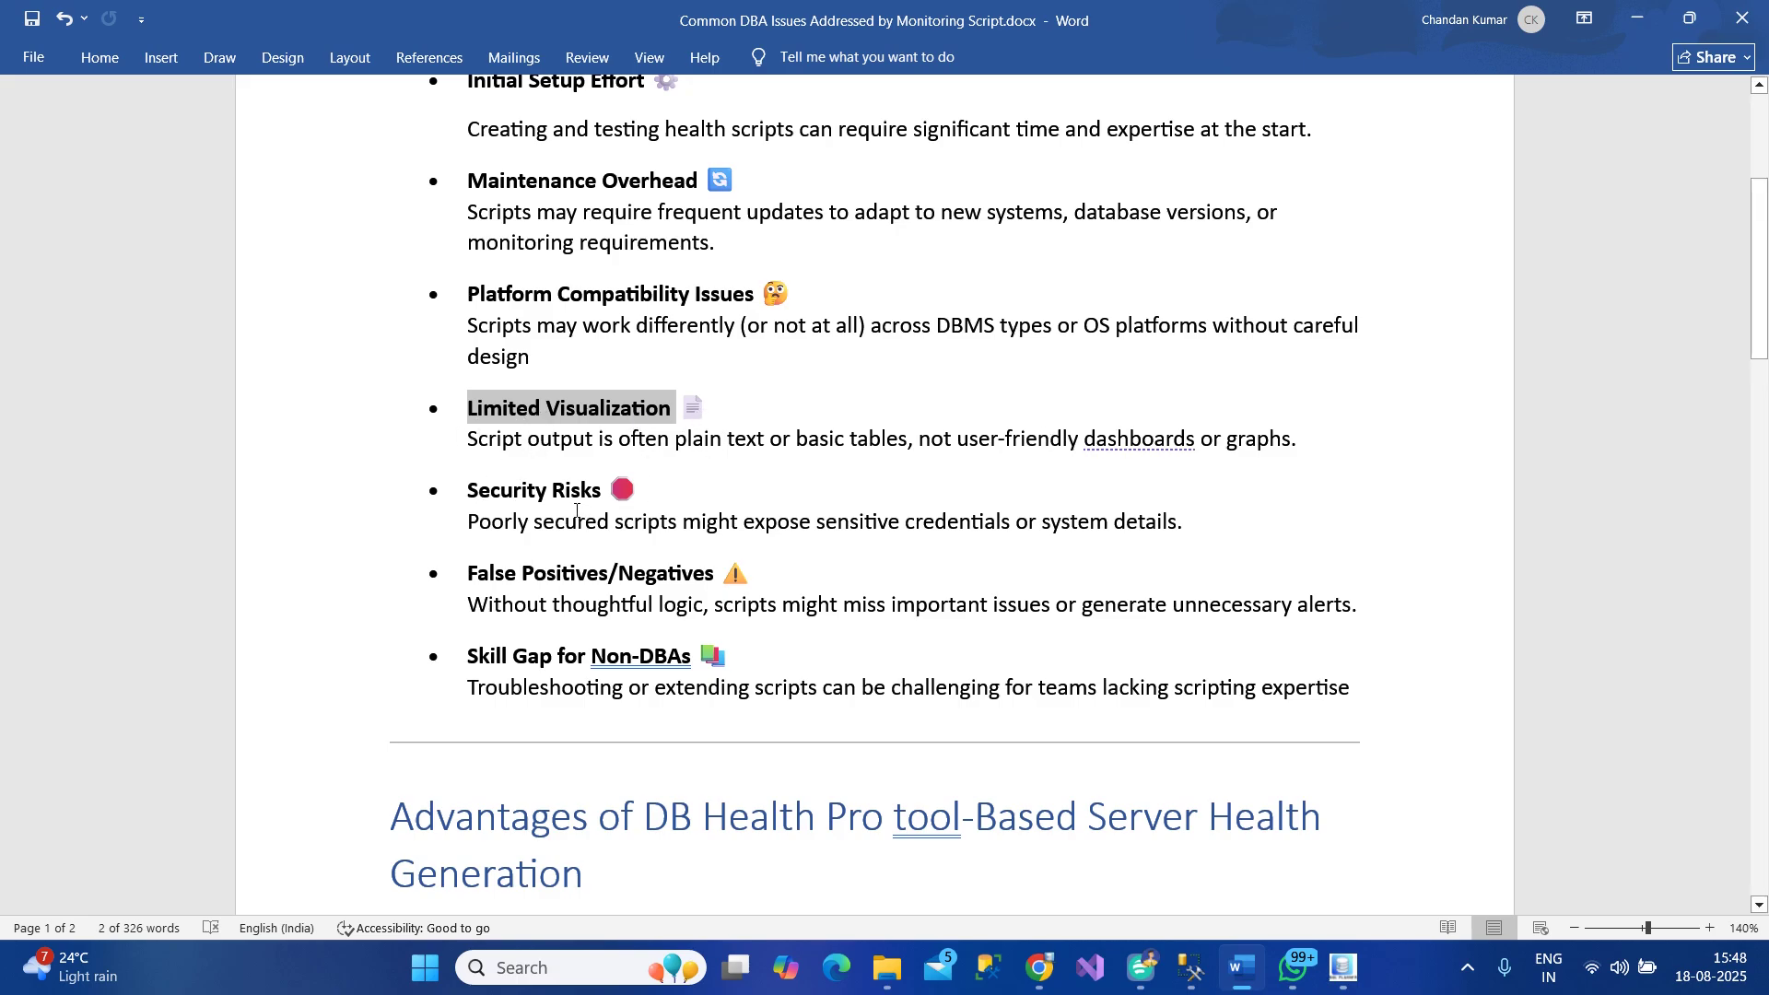
{"action": "scroll", "coordinate": [529, 526], "scroll_direction": "down", "scroll_amount": 2}
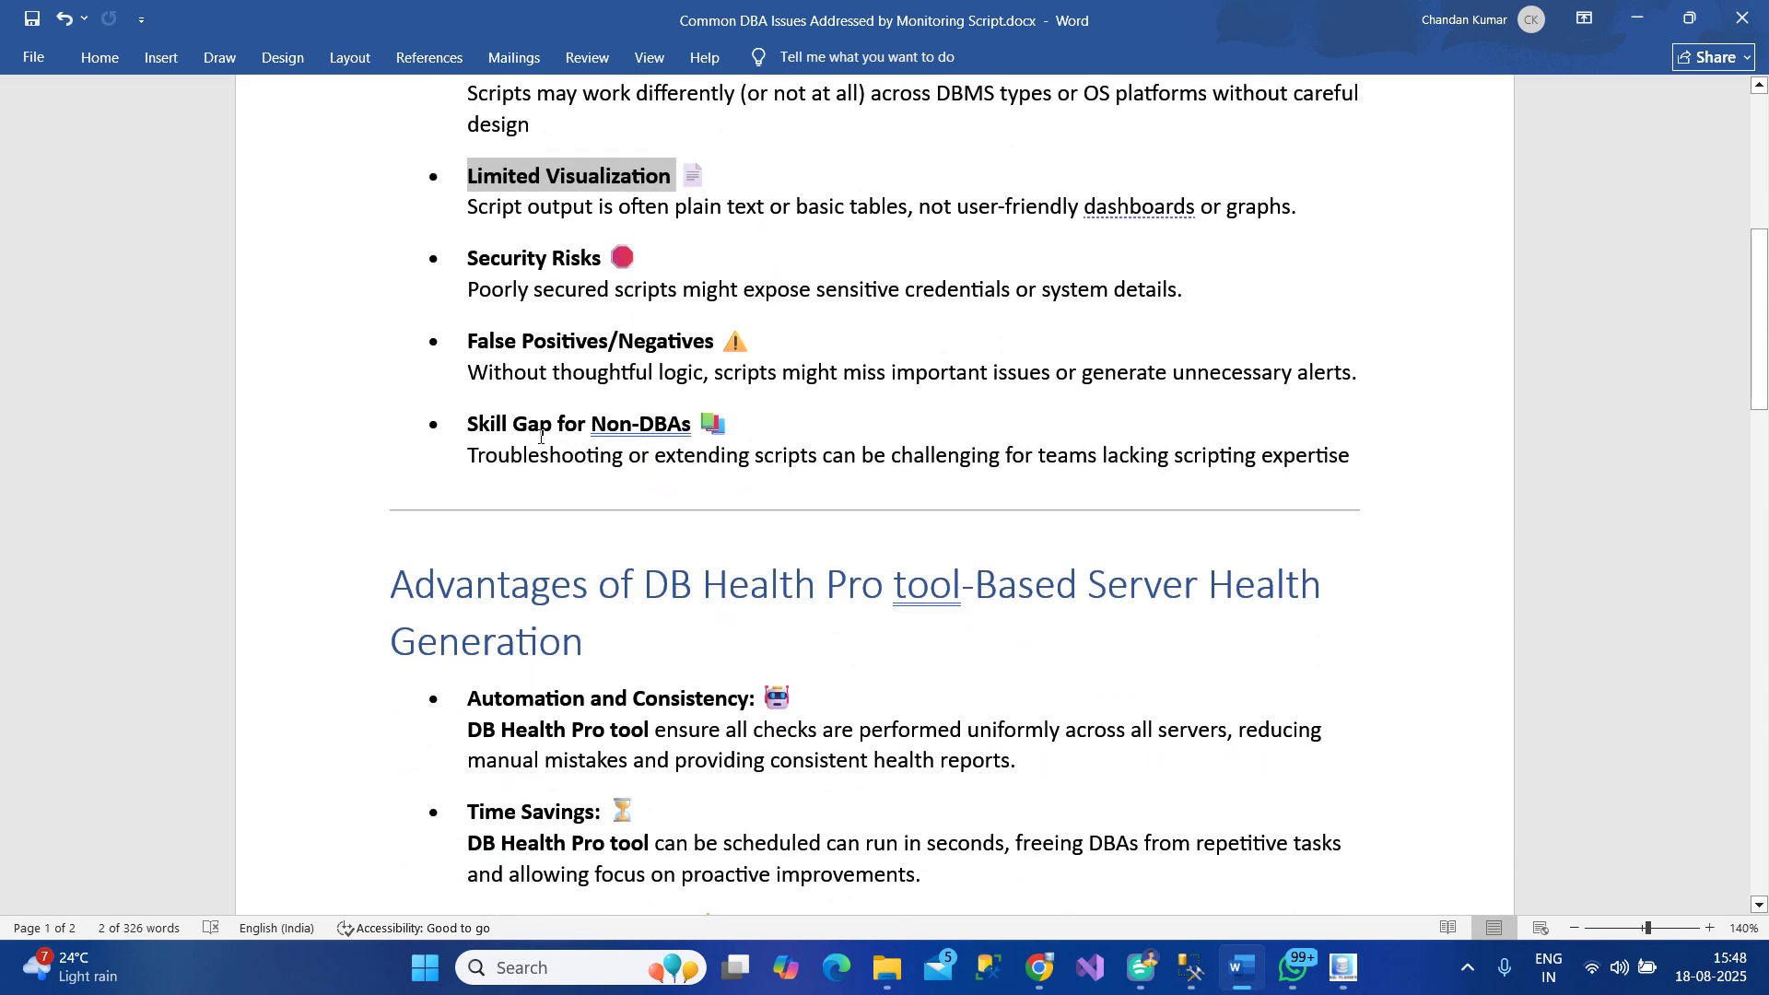
{"action": "scroll", "coordinate": [902, 464], "scroll_direction": "down", "scroll_amount": 1}
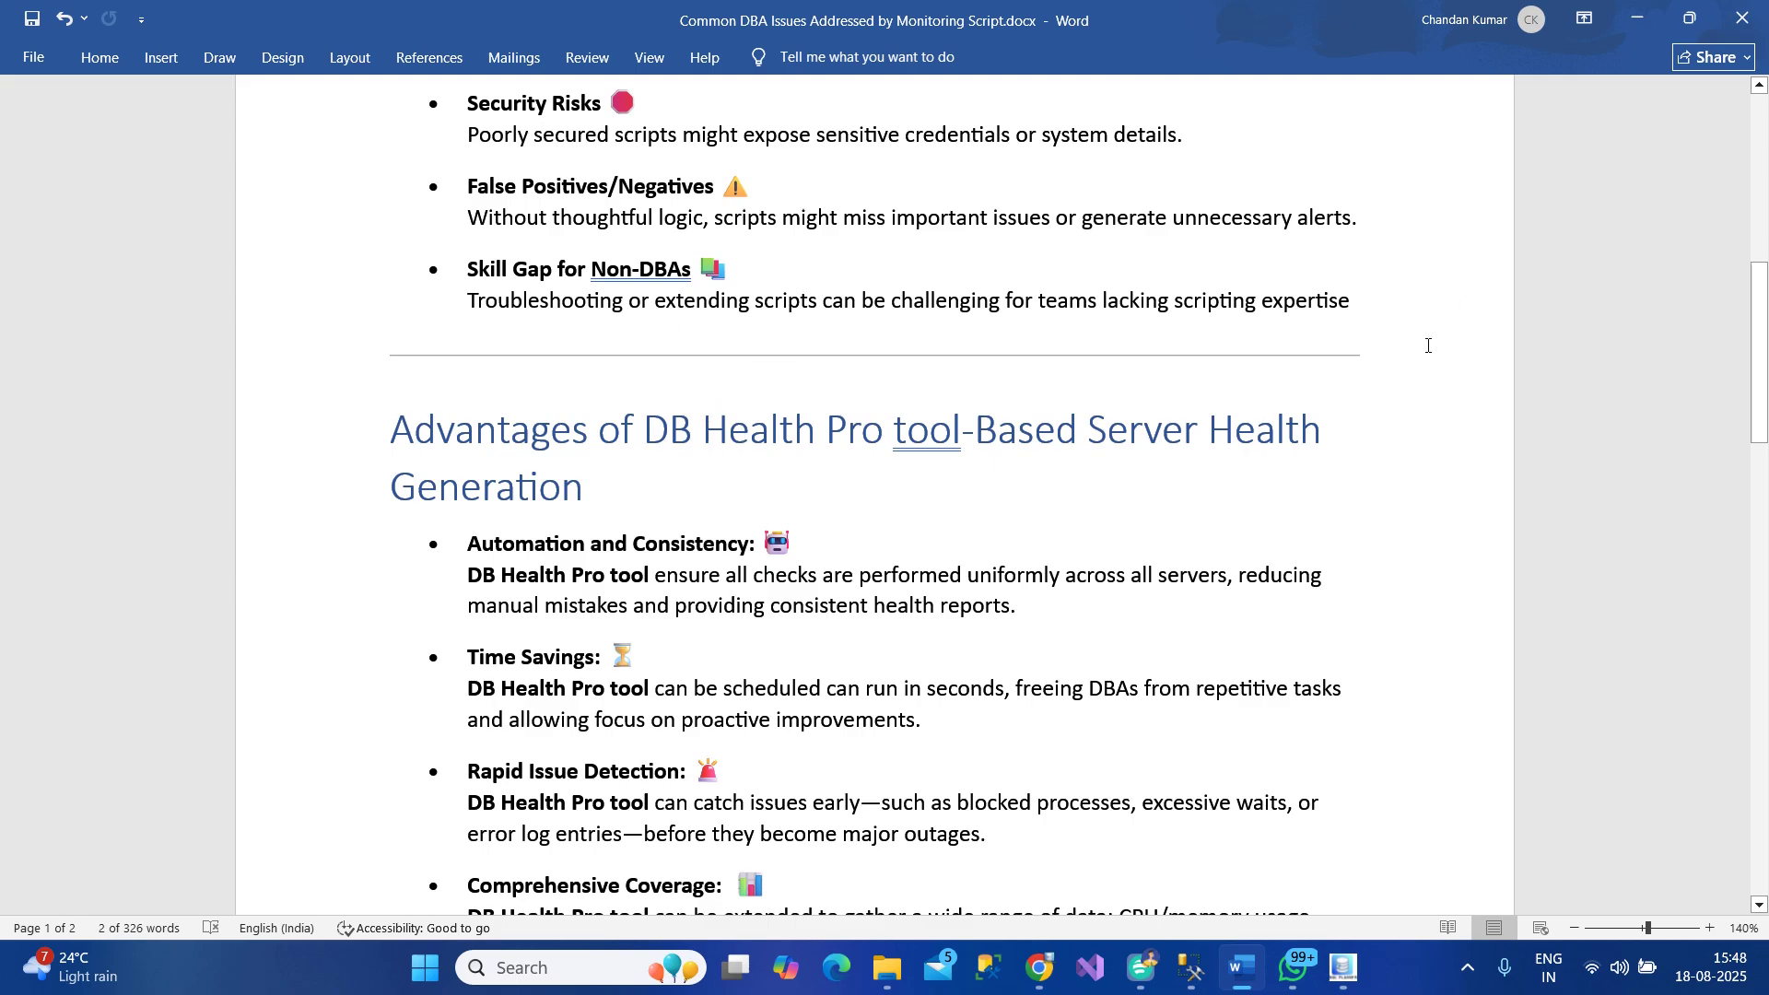
{"action": "scroll", "coordinate": [791, 614], "scroll_direction": "down", "scroll_amount": 1}
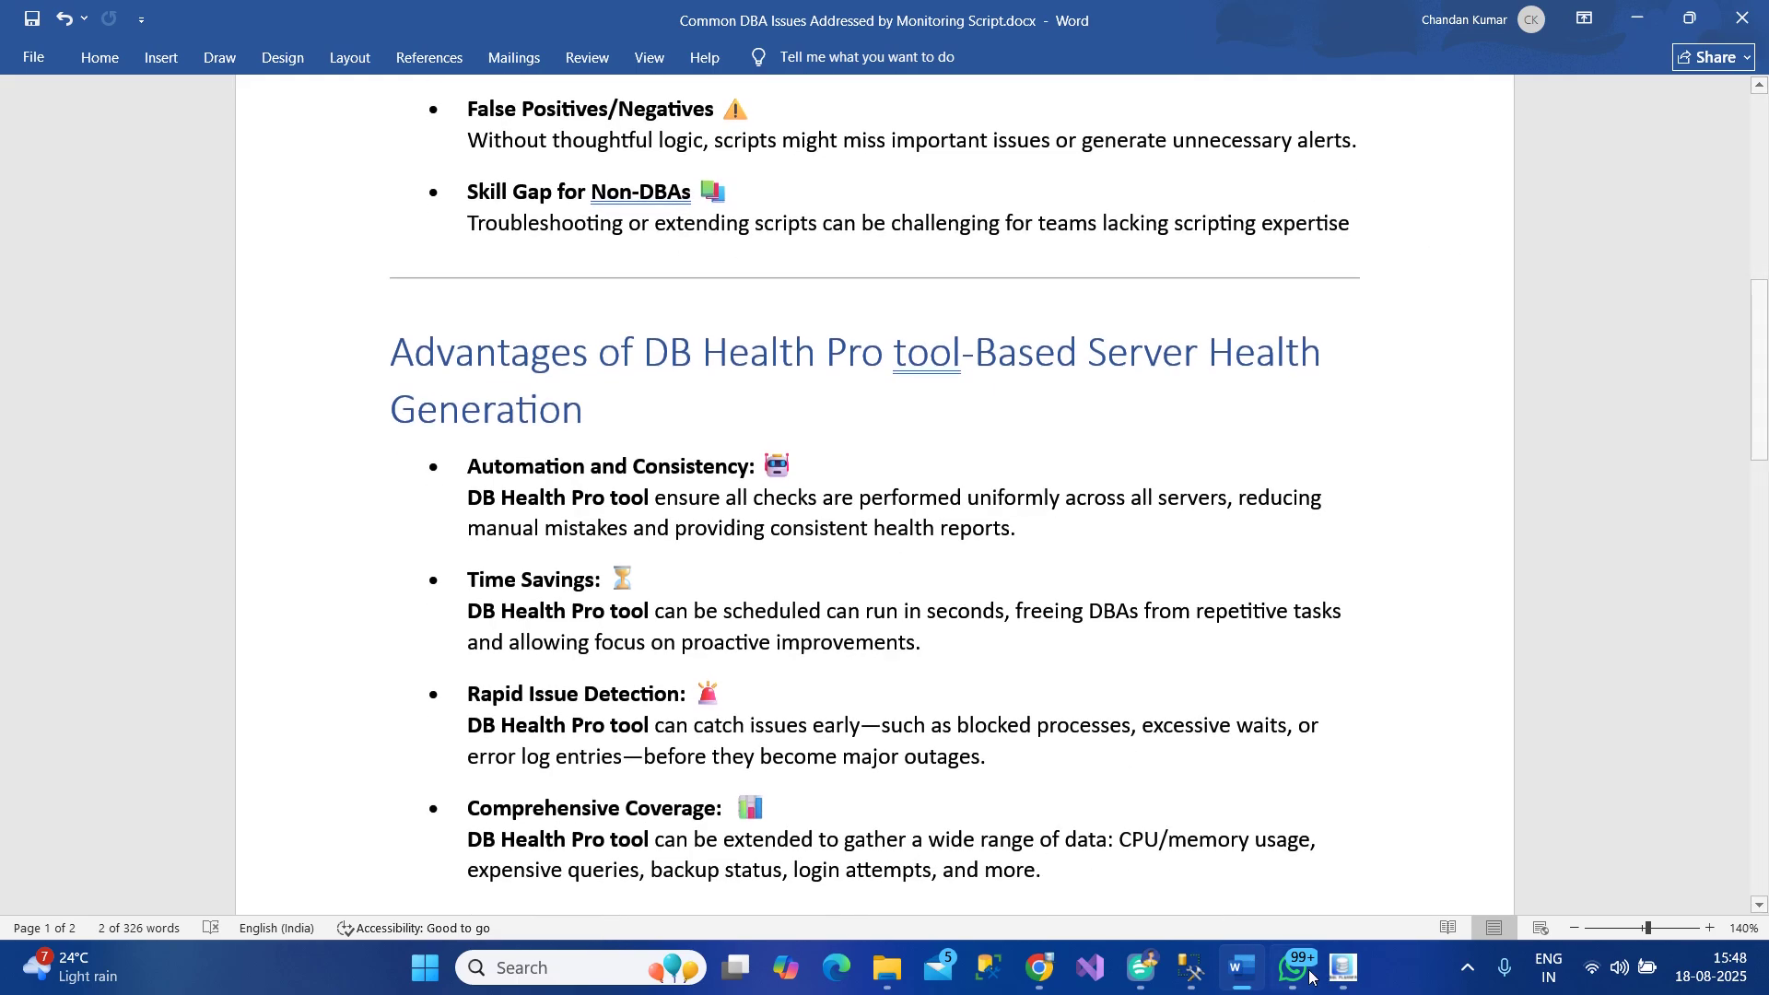
Briefly bring up DB Health Pro and the net4.8.1-windows folder, minimise the folder, and return to Word
{"action": "left_click", "coordinate": [1342, 967]}
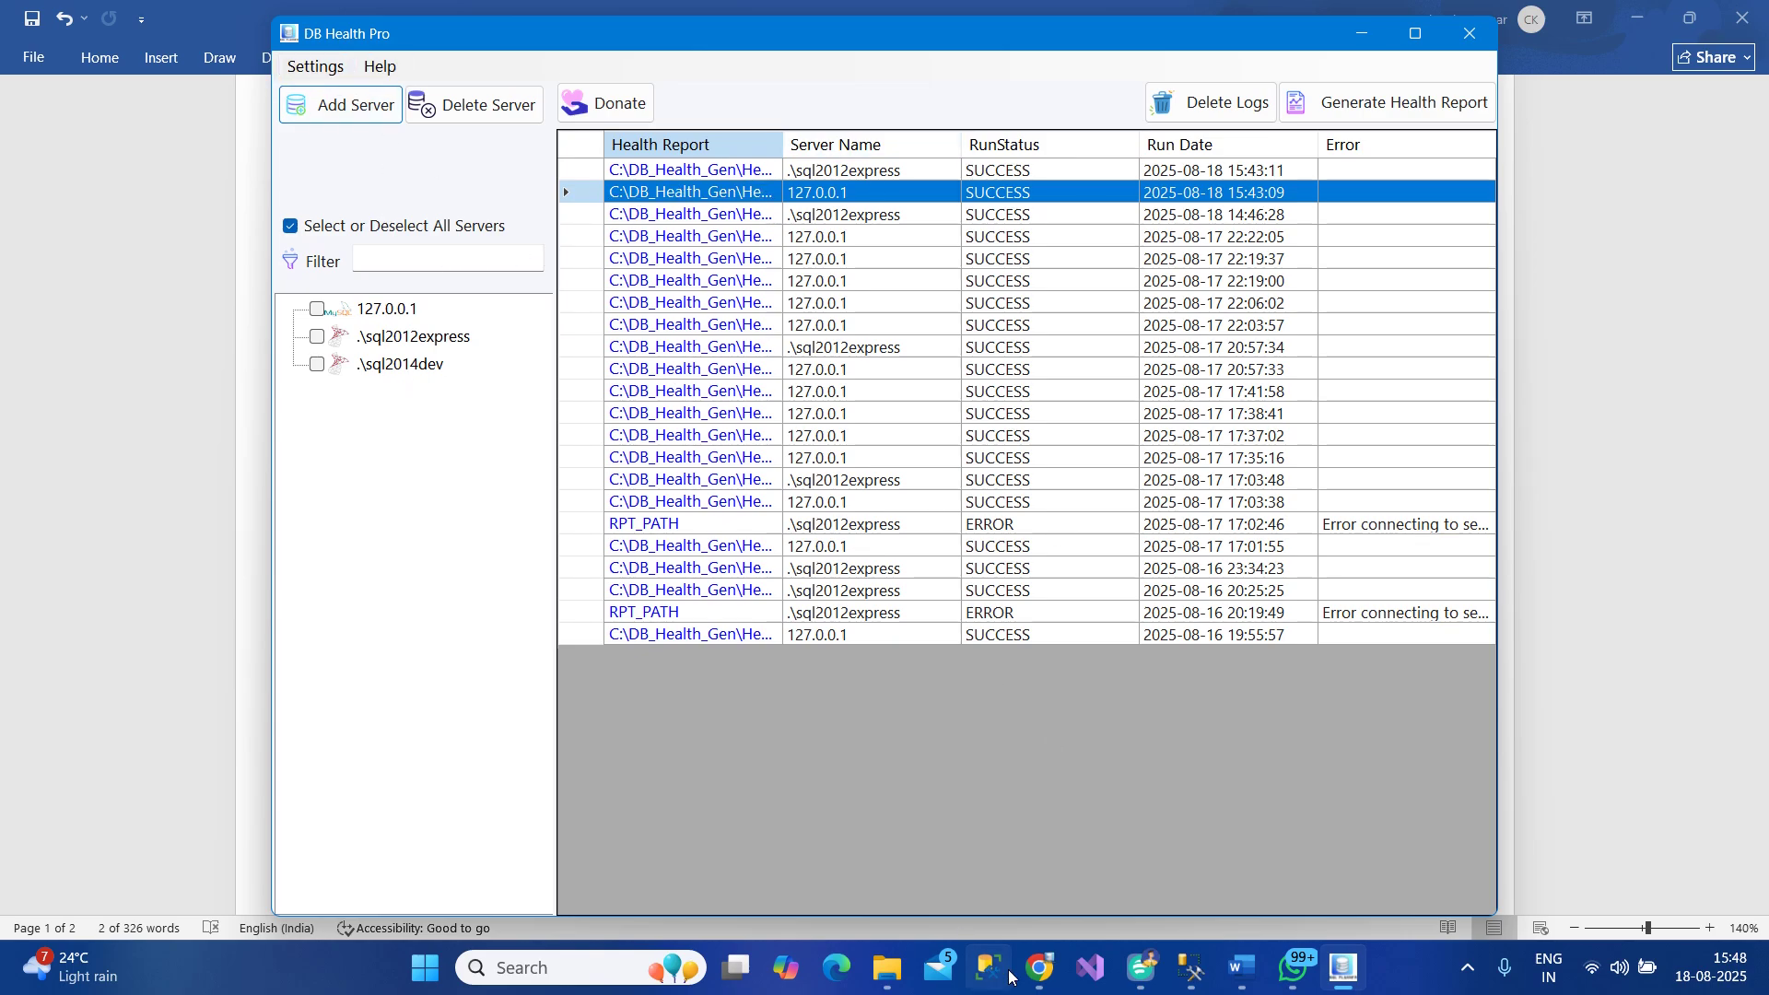
{"action": "mouse_move", "coordinate": [1020, 977]}
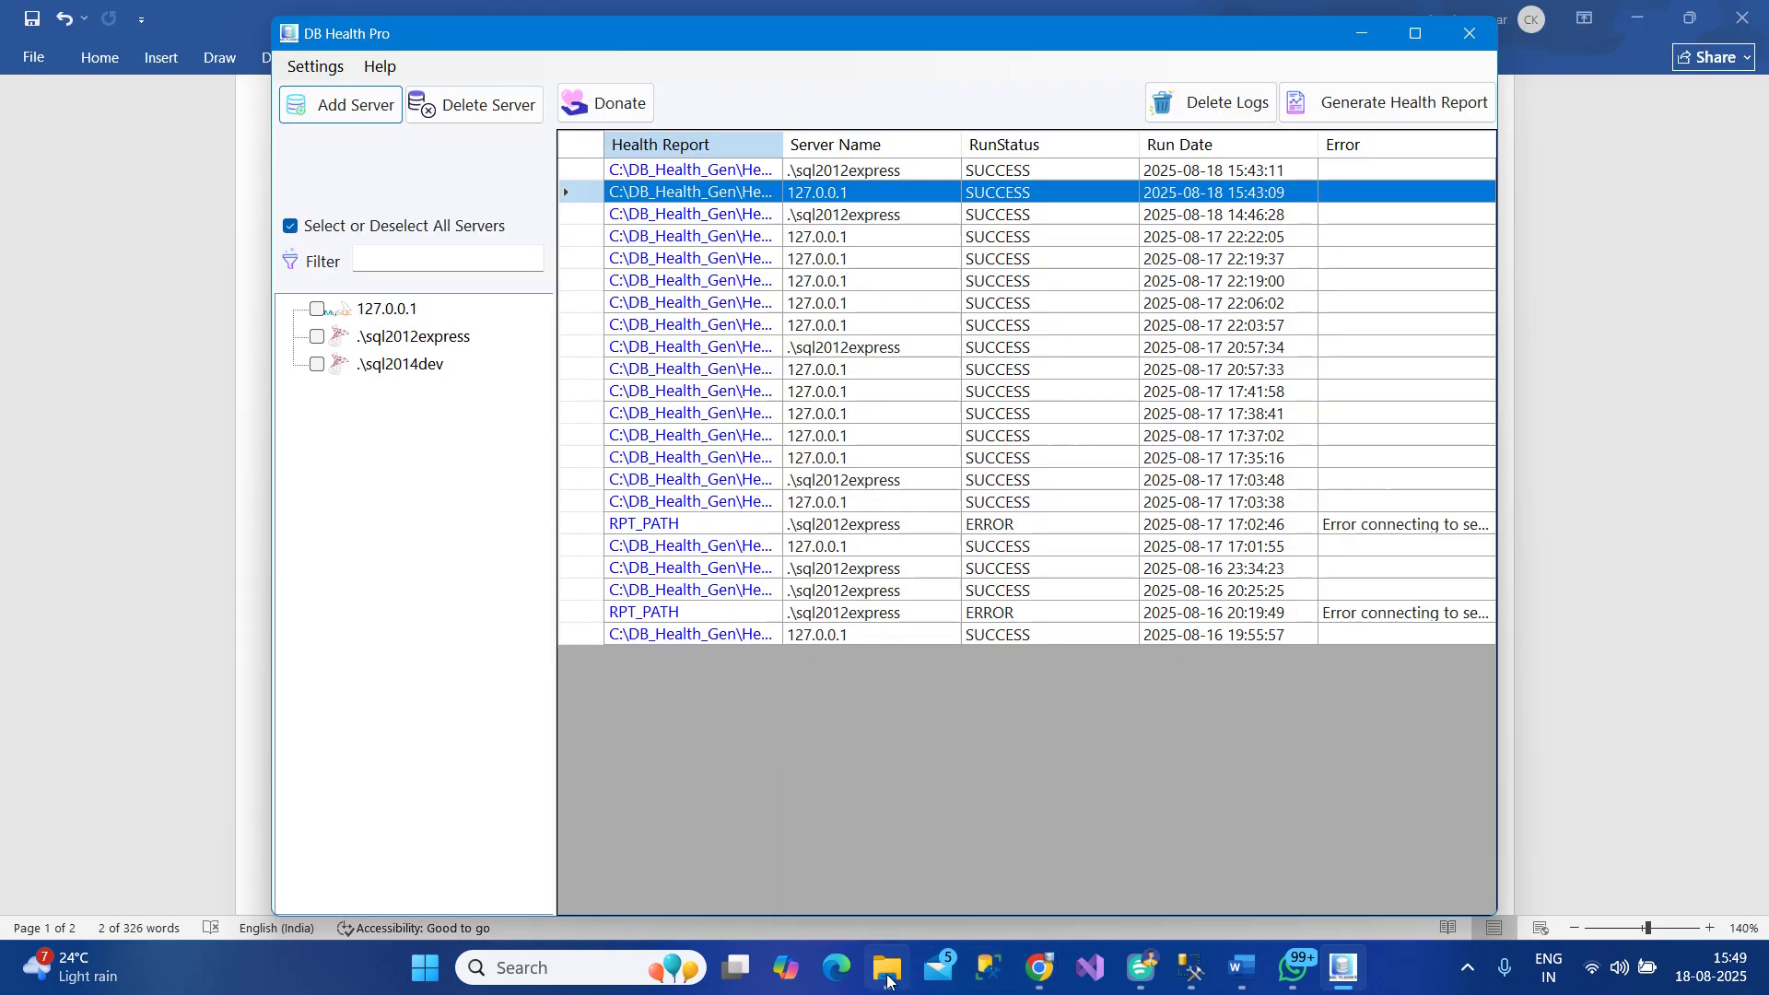
{"action": "mouse_move", "coordinate": [887, 978]}
{"action": "left_click", "coordinate": [898, 876]}
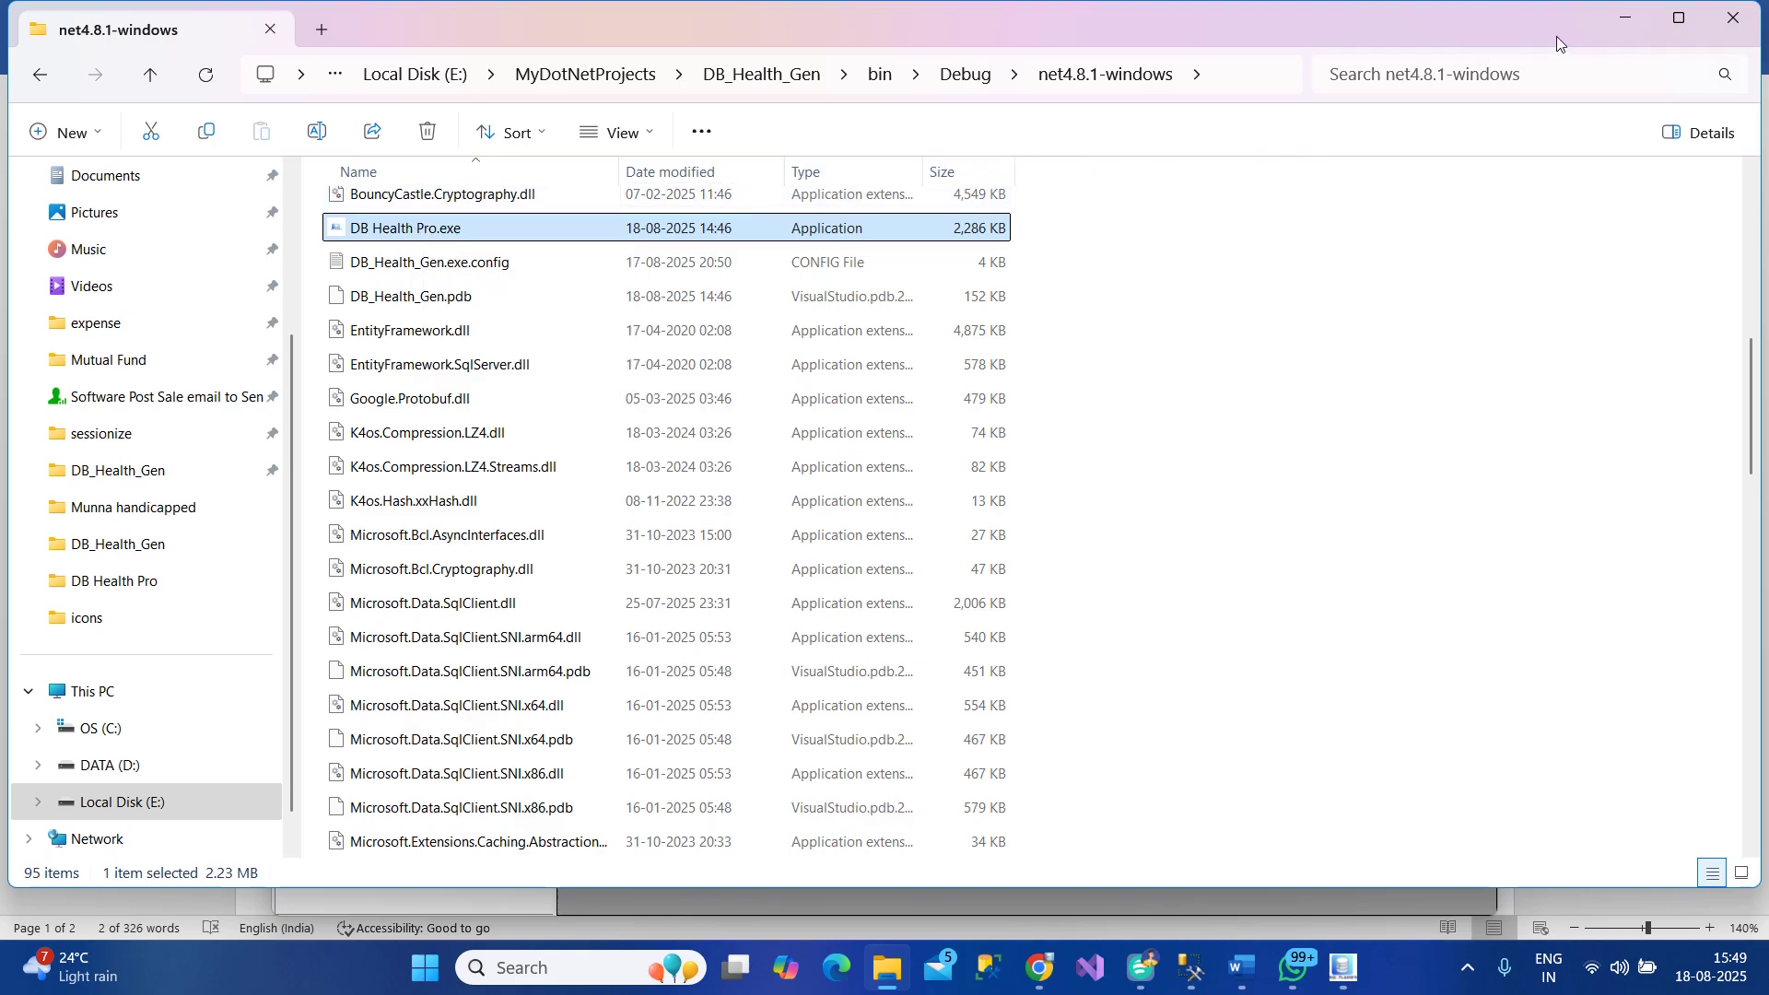
{"action": "left_click", "coordinate": [1619, 23]}
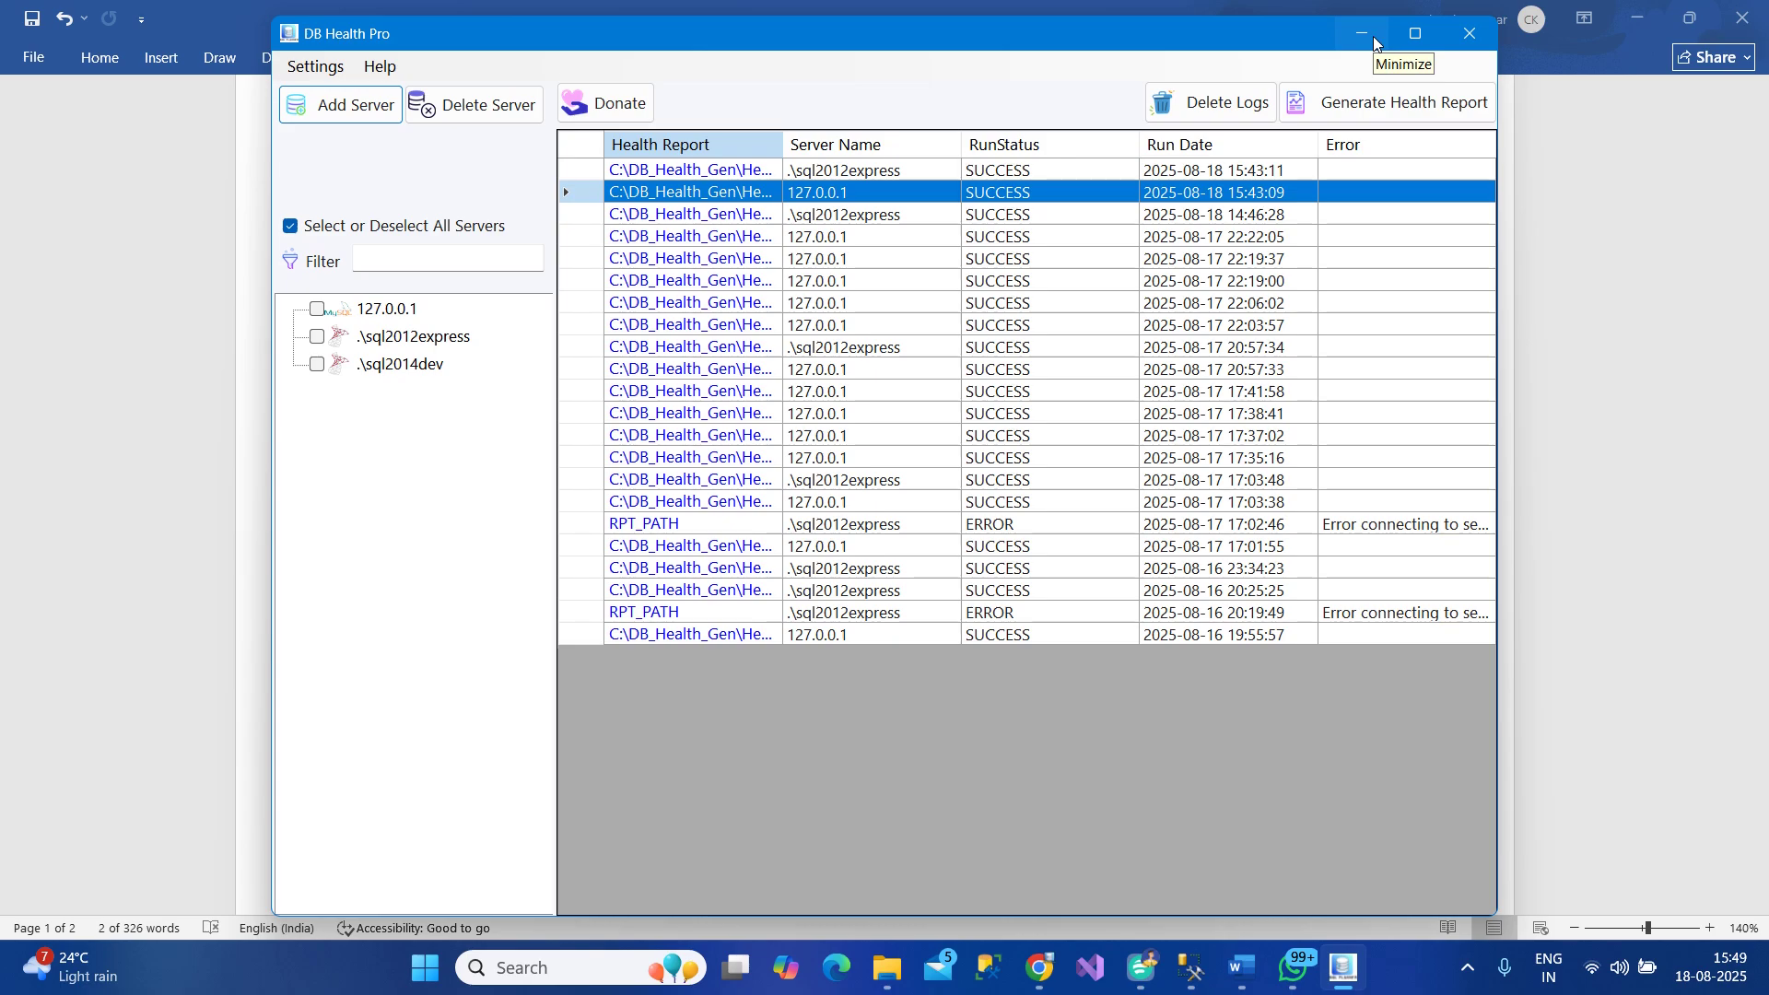
{"action": "left_click", "coordinate": [1603, 281]}
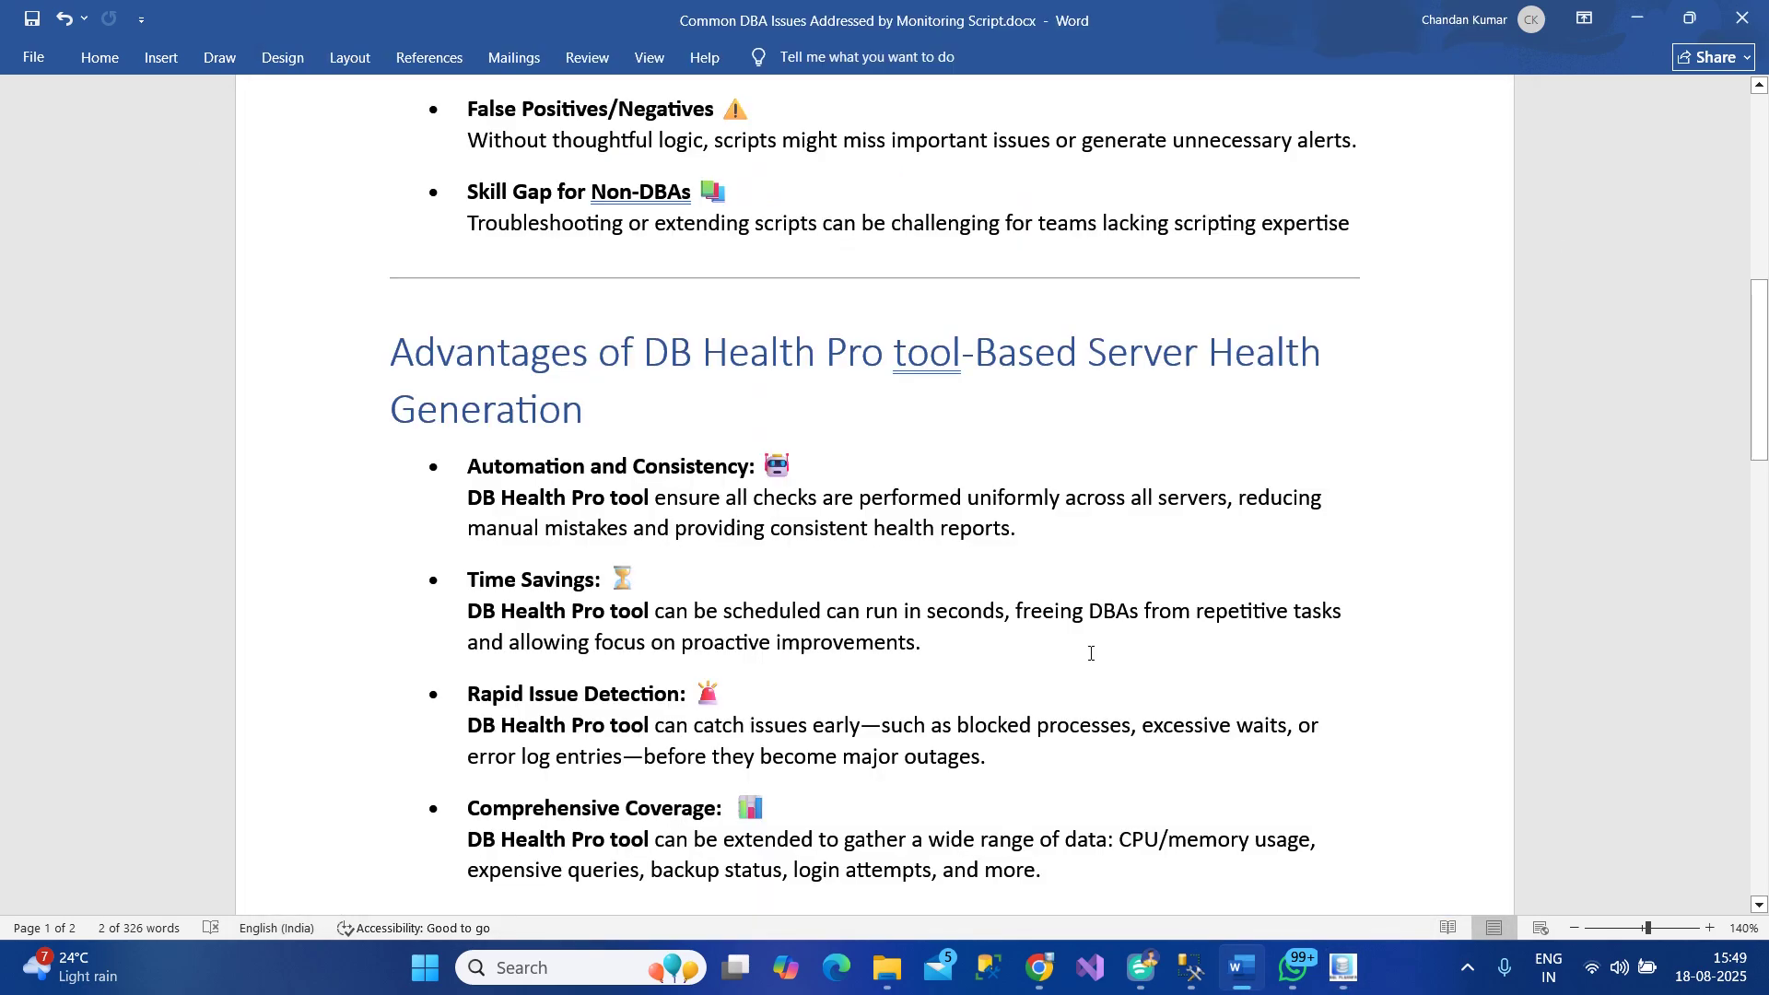
Launch Notepad++ from the Start menu and scroll the new 2 note to line 45
{"action": "left_click", "coordinate": [425, 967]}
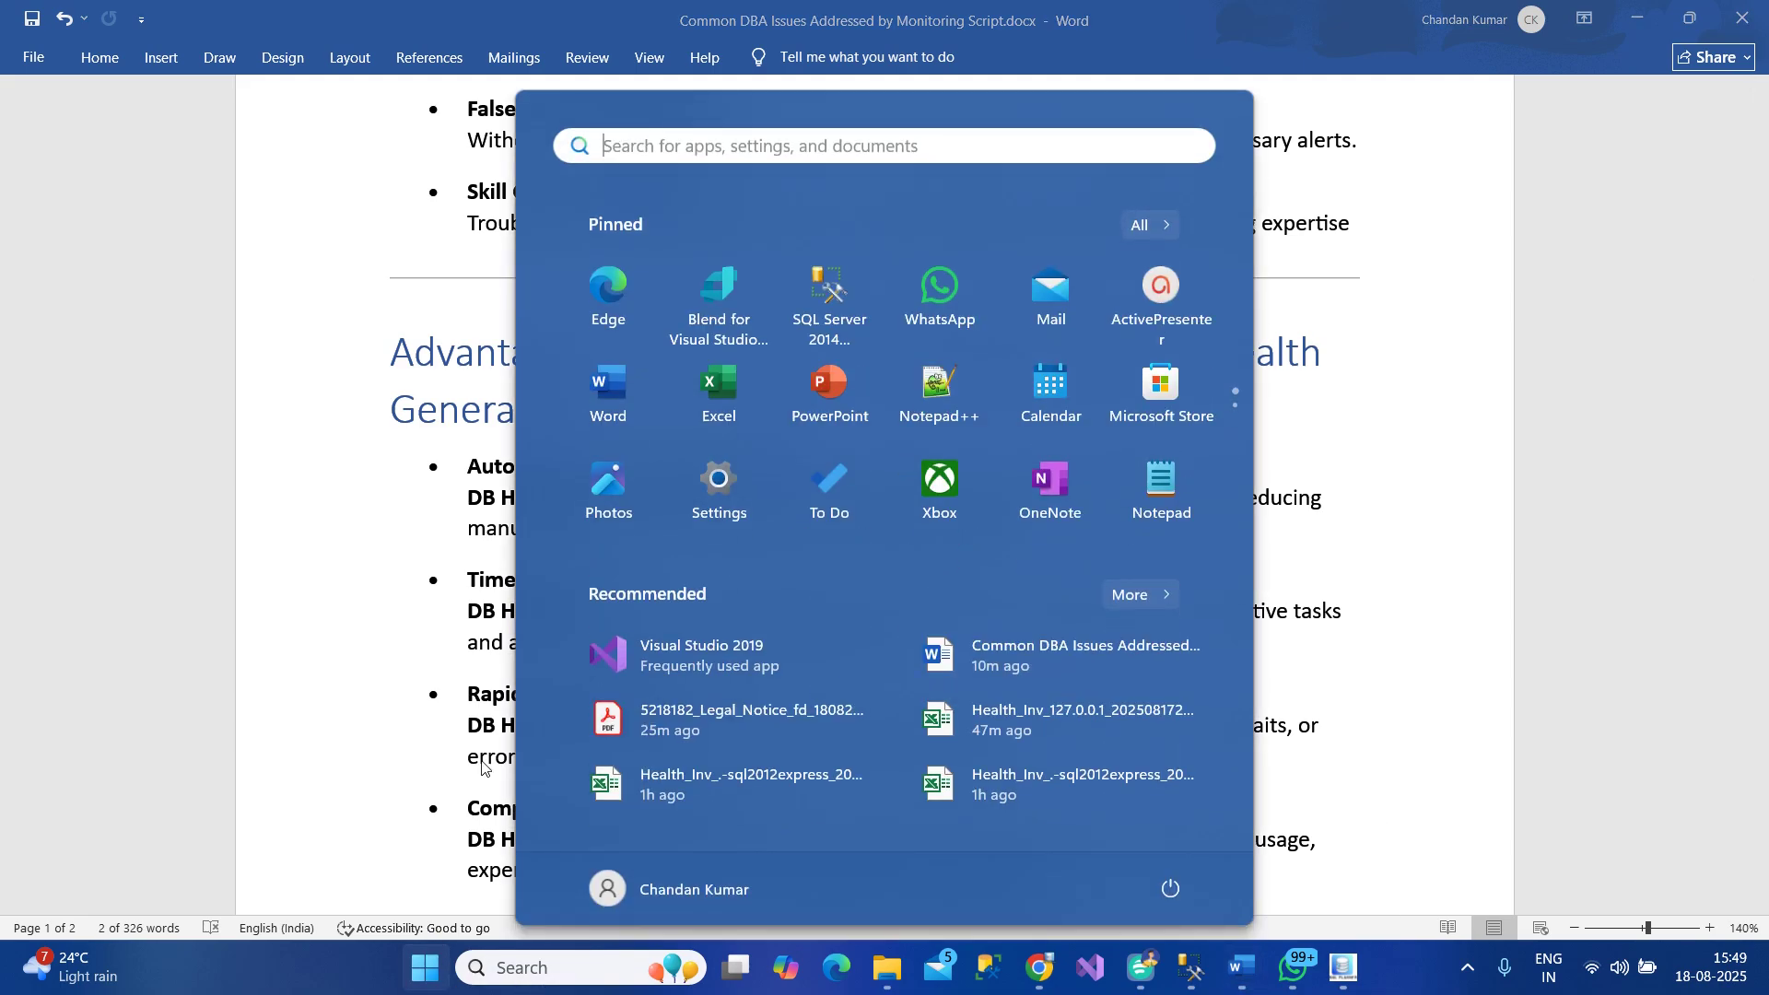
{"action": "left_click", "coordinate": [932, 406]}
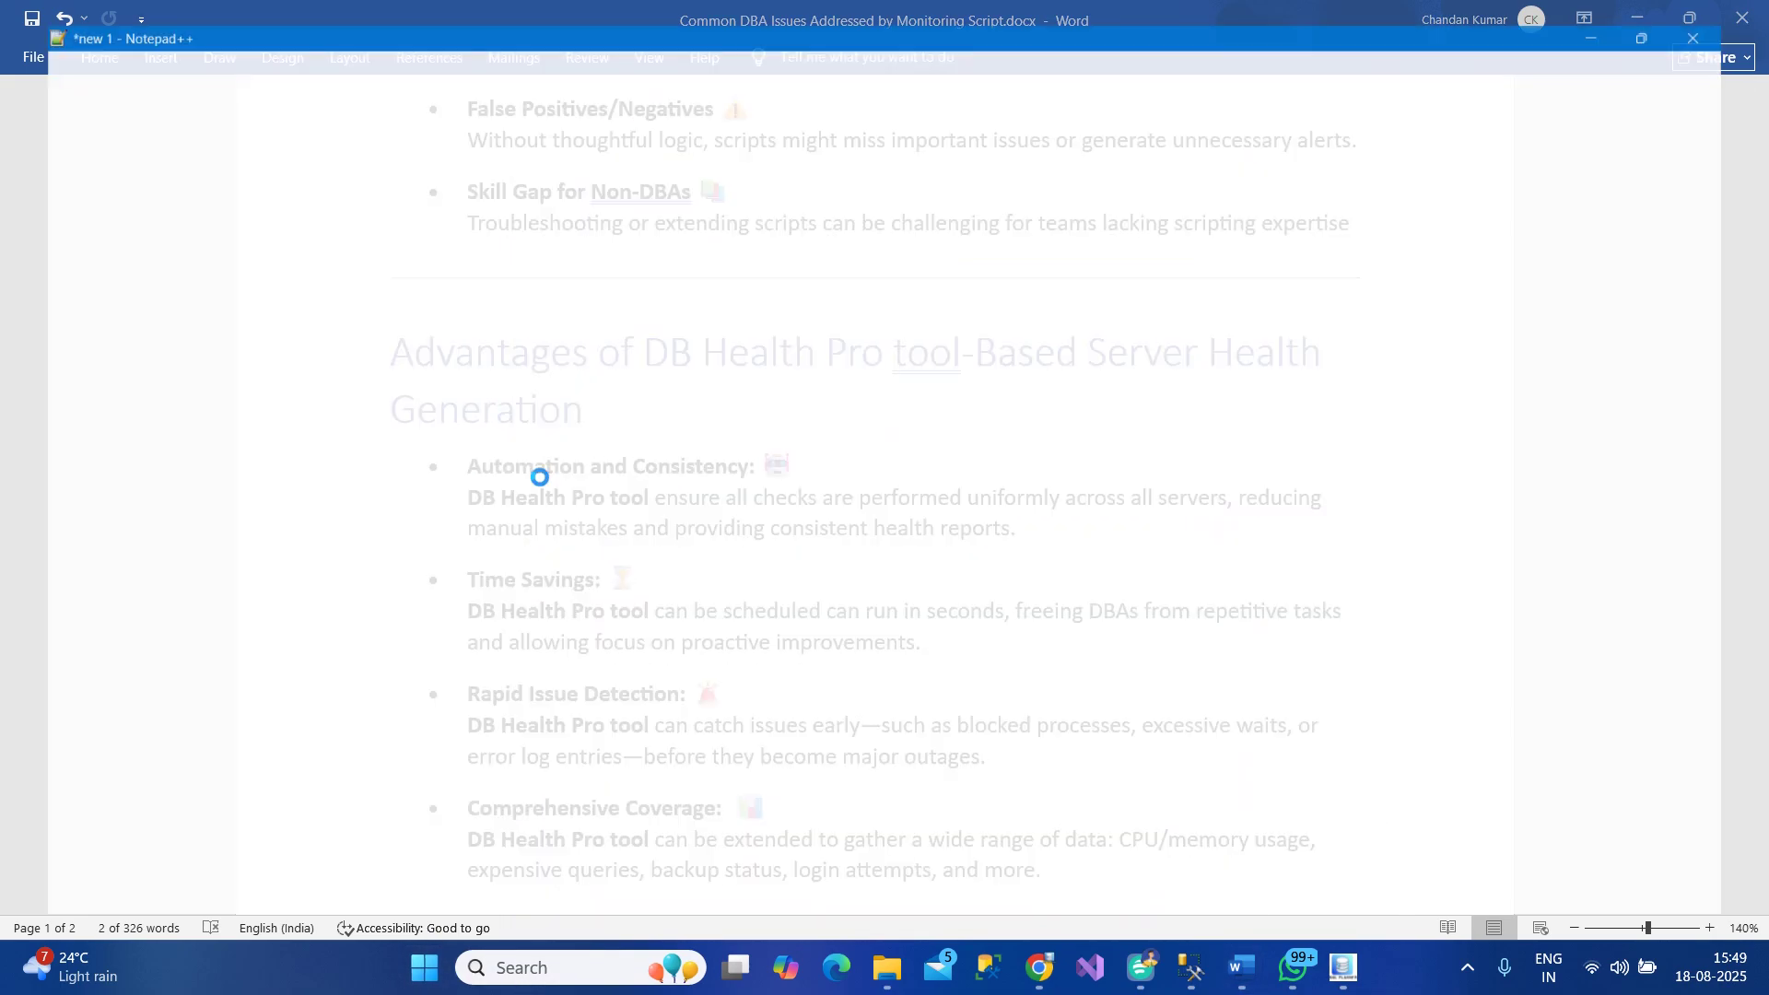
{"action": "scroll", "coordinate": [333, 446], "scroll_direction": "up", "scroll_amount": 2, "text": "ctrl"}
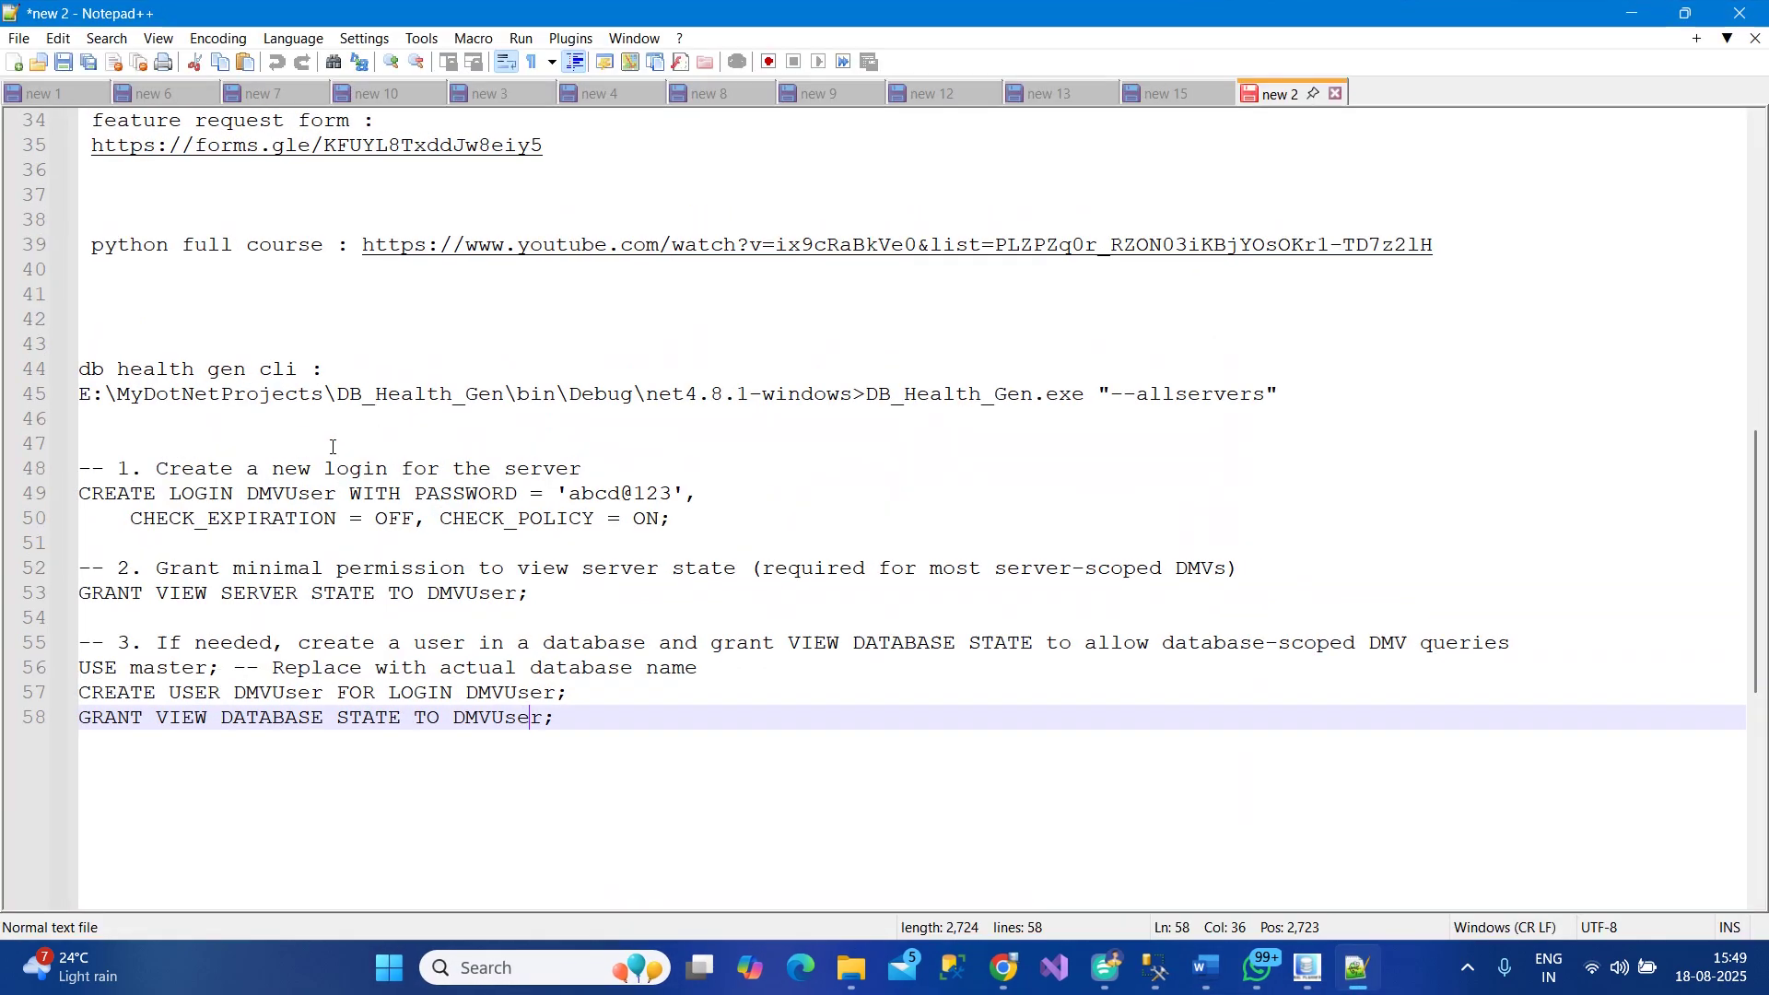
{"action": "scroll", "coordinate": [333, 446], "scroll_direction": "down", "scroll_amount": 1}
{"action": "scroll", "coordinate": [332, 446], "scroll_direction": "down", "scroll_amount": 1}
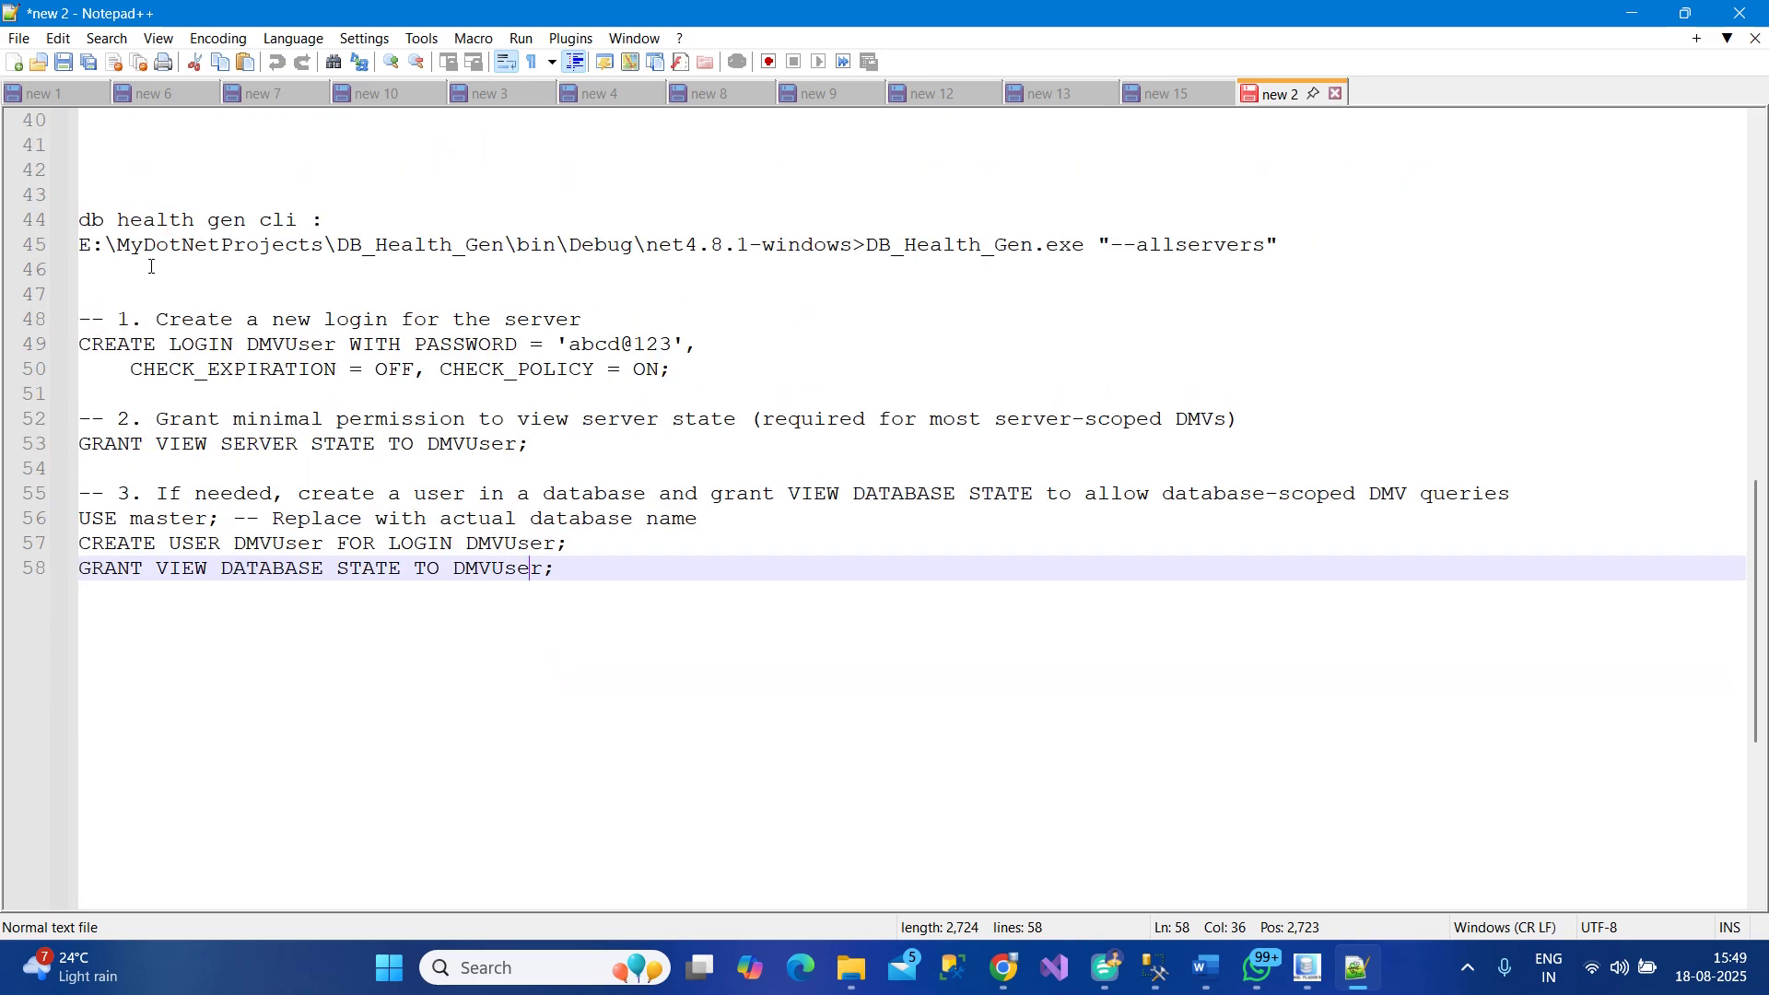
Select DB_Health_Gen.exe in the line 45 command, then the "--allservers" argument with its quotes
{"action": "left_click_drag", "start_coordinate": [147, 266], "coordinate": [65, 243]}
{"action": "left_click", "coordinate": [857, 258]}
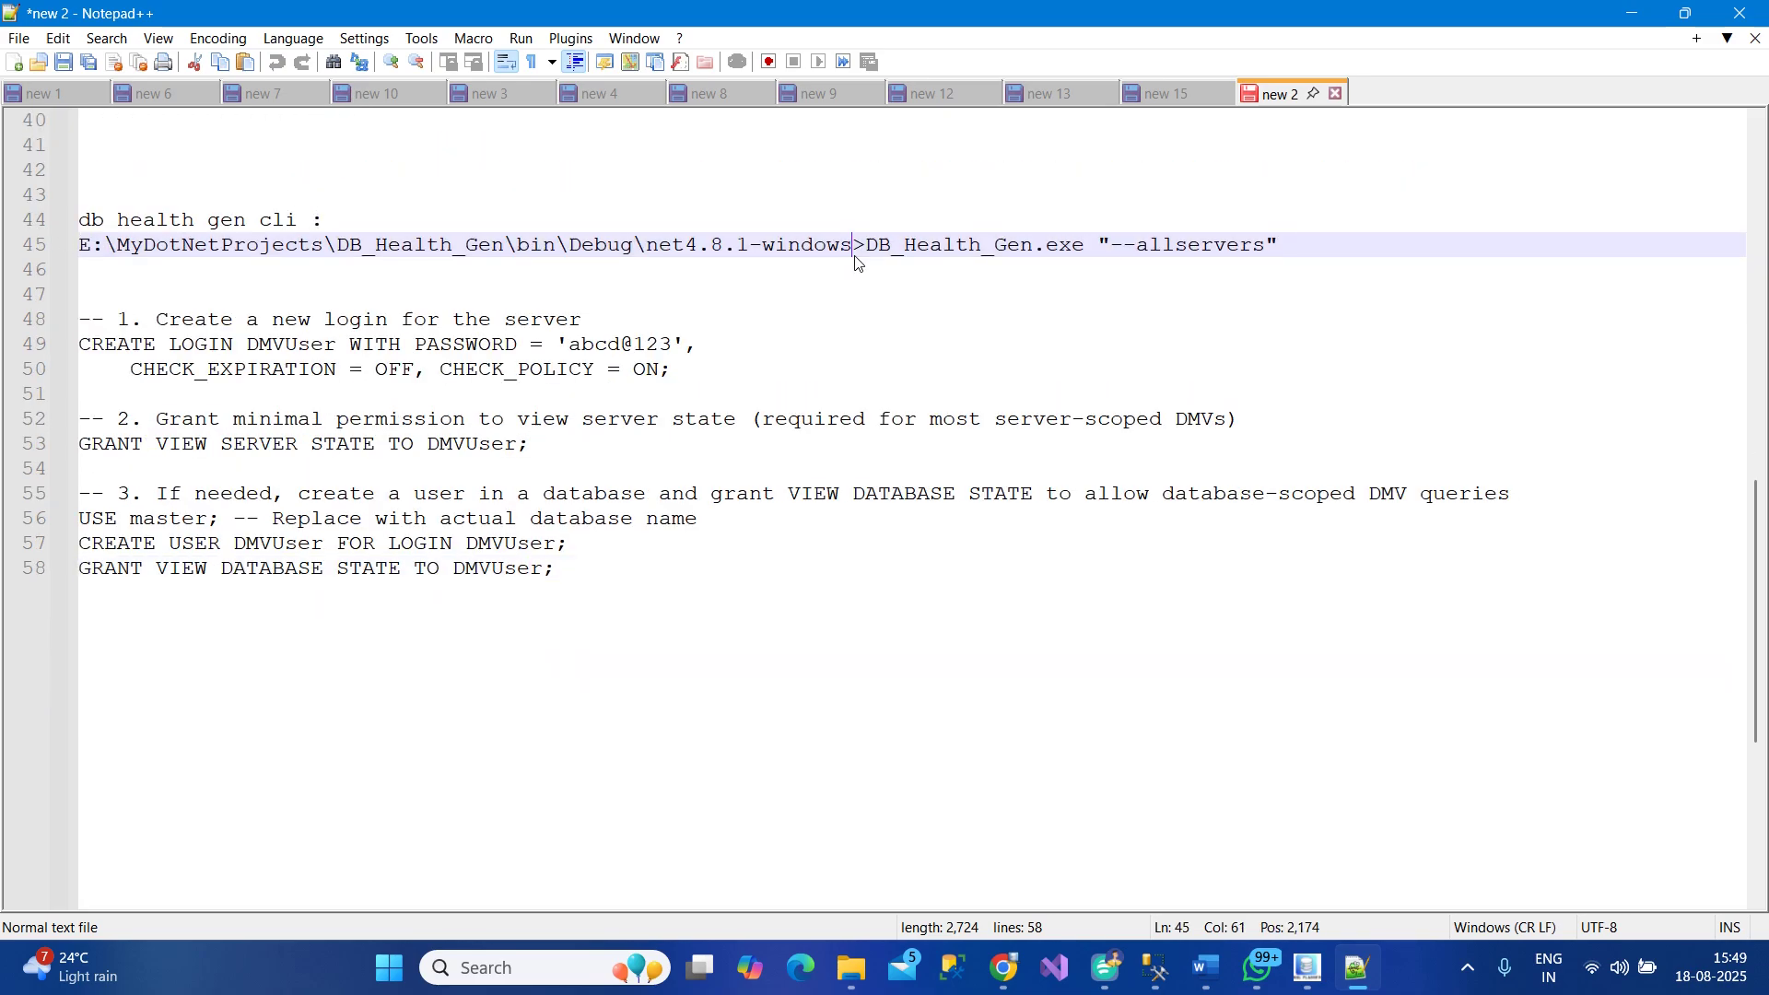
{"action": "left_click_drag", "start_coordinate": [866, 244], "coordinate": [1318, 242]}
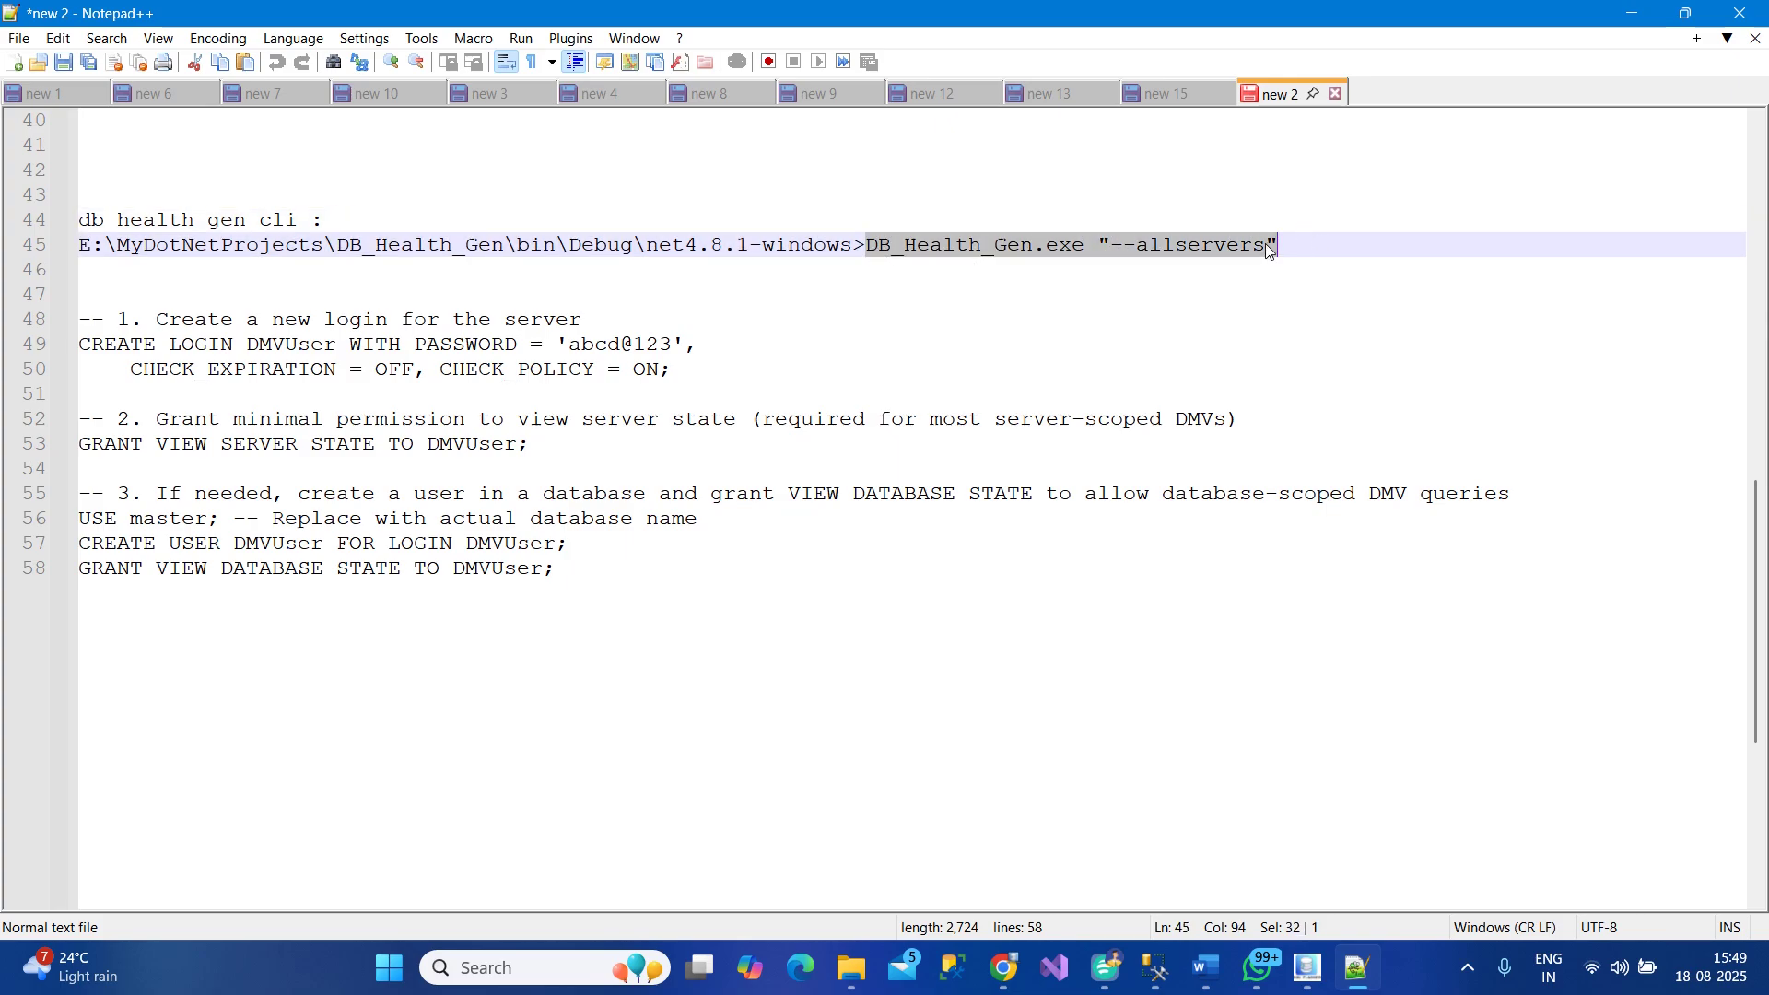
{"action": "left_click", "coordinate": [1193, 251]}
{"action": "left_click_drag", "start_coordinate": [1098, 244], "coordinate": [1330, 241]}
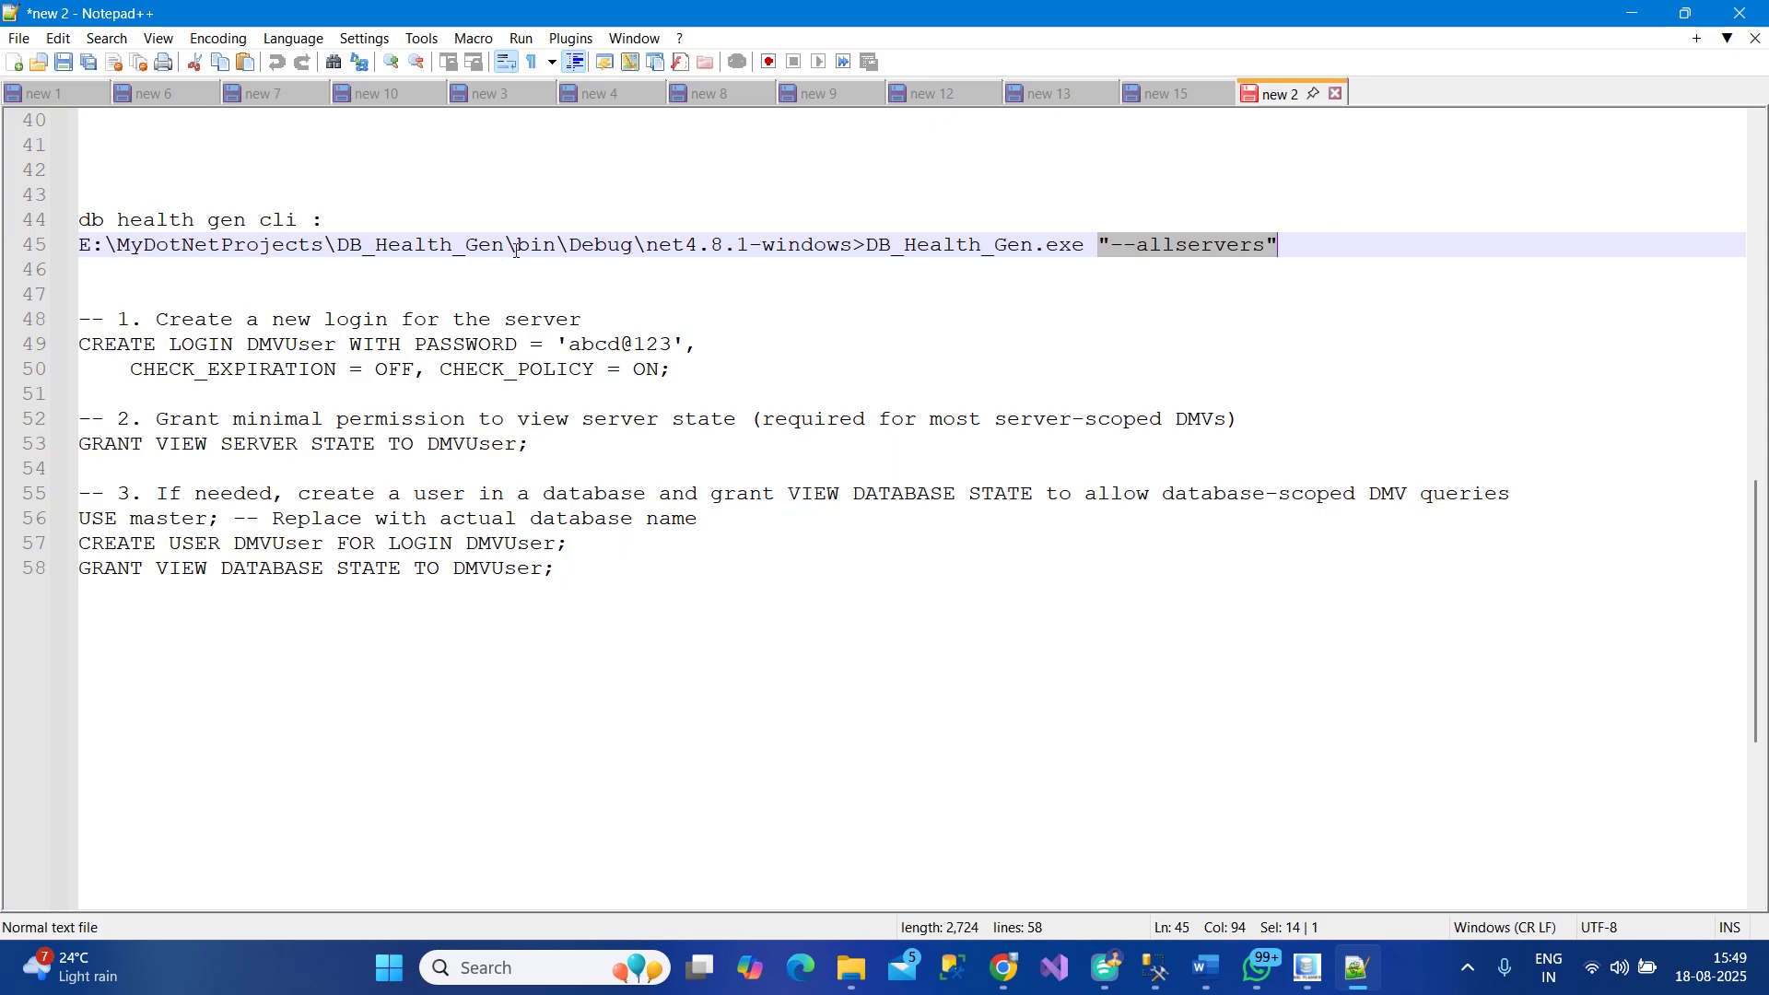
Minimise Notepad++, read down the Word advantages list to page 2, and select the Transparency paragraph
{"action": "left_click", "coordinate": [1630, 13]}
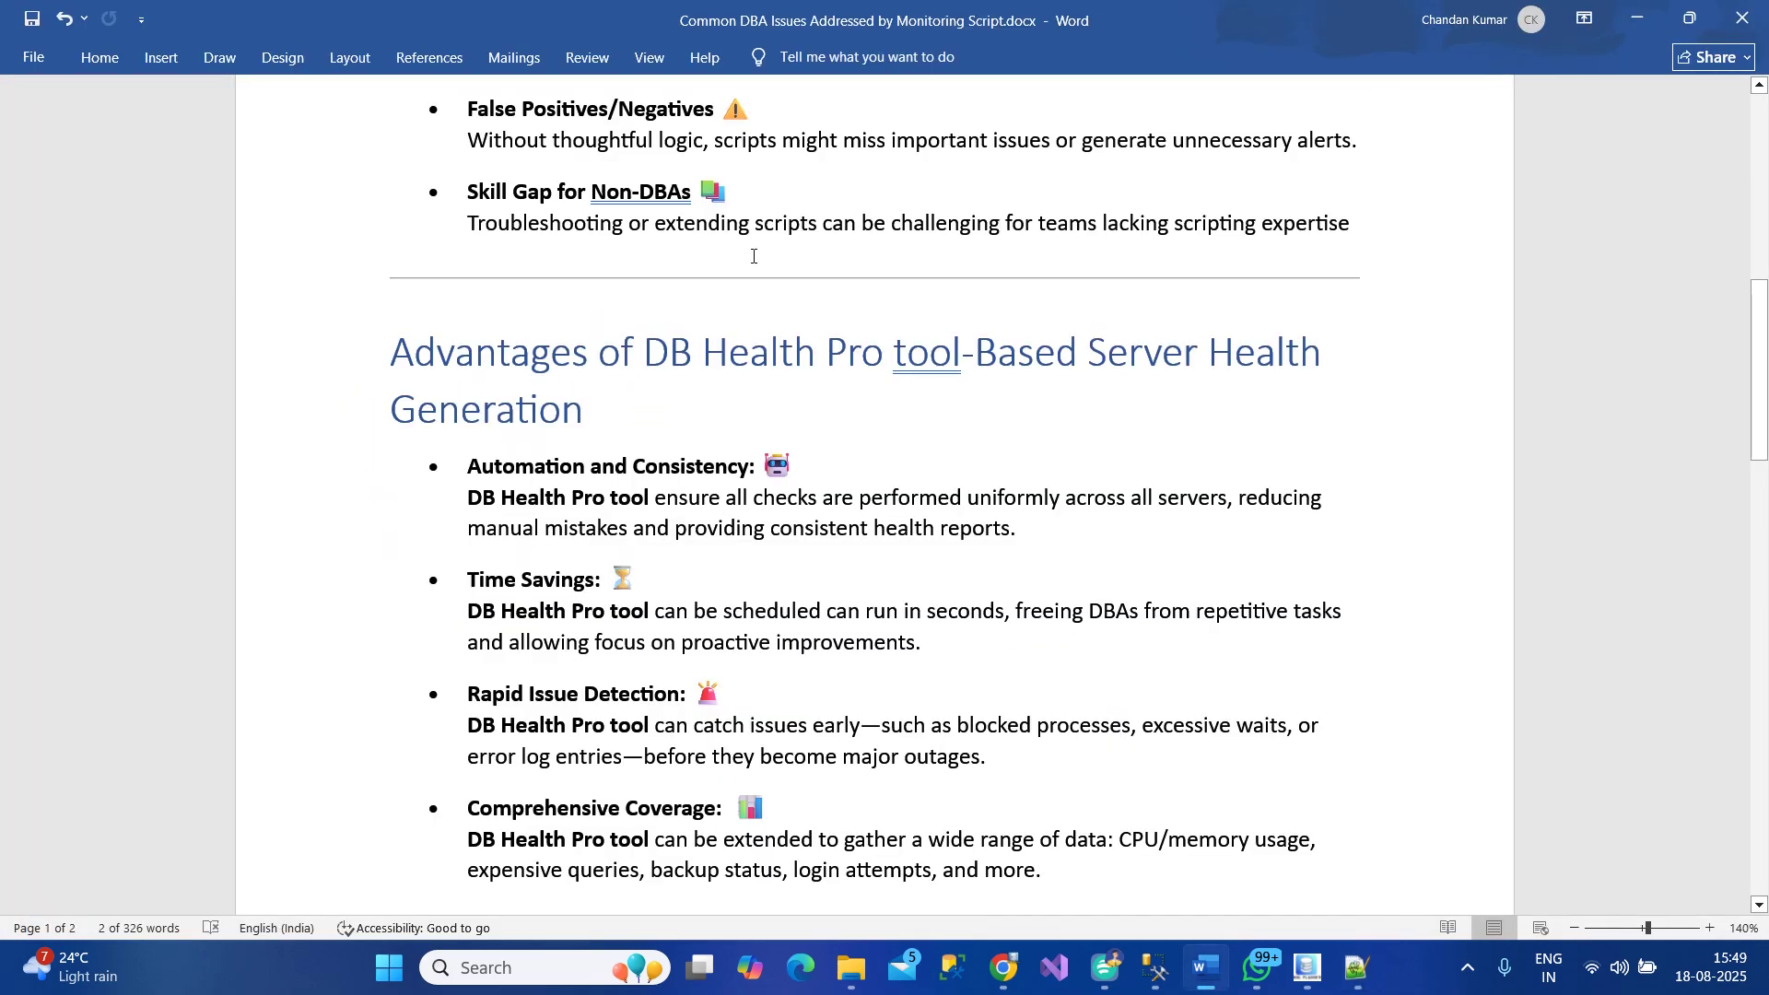
{"action": "scroll", "coordinate": [685, 551], "scroll_direction": "down", "scroll_amount": 3}
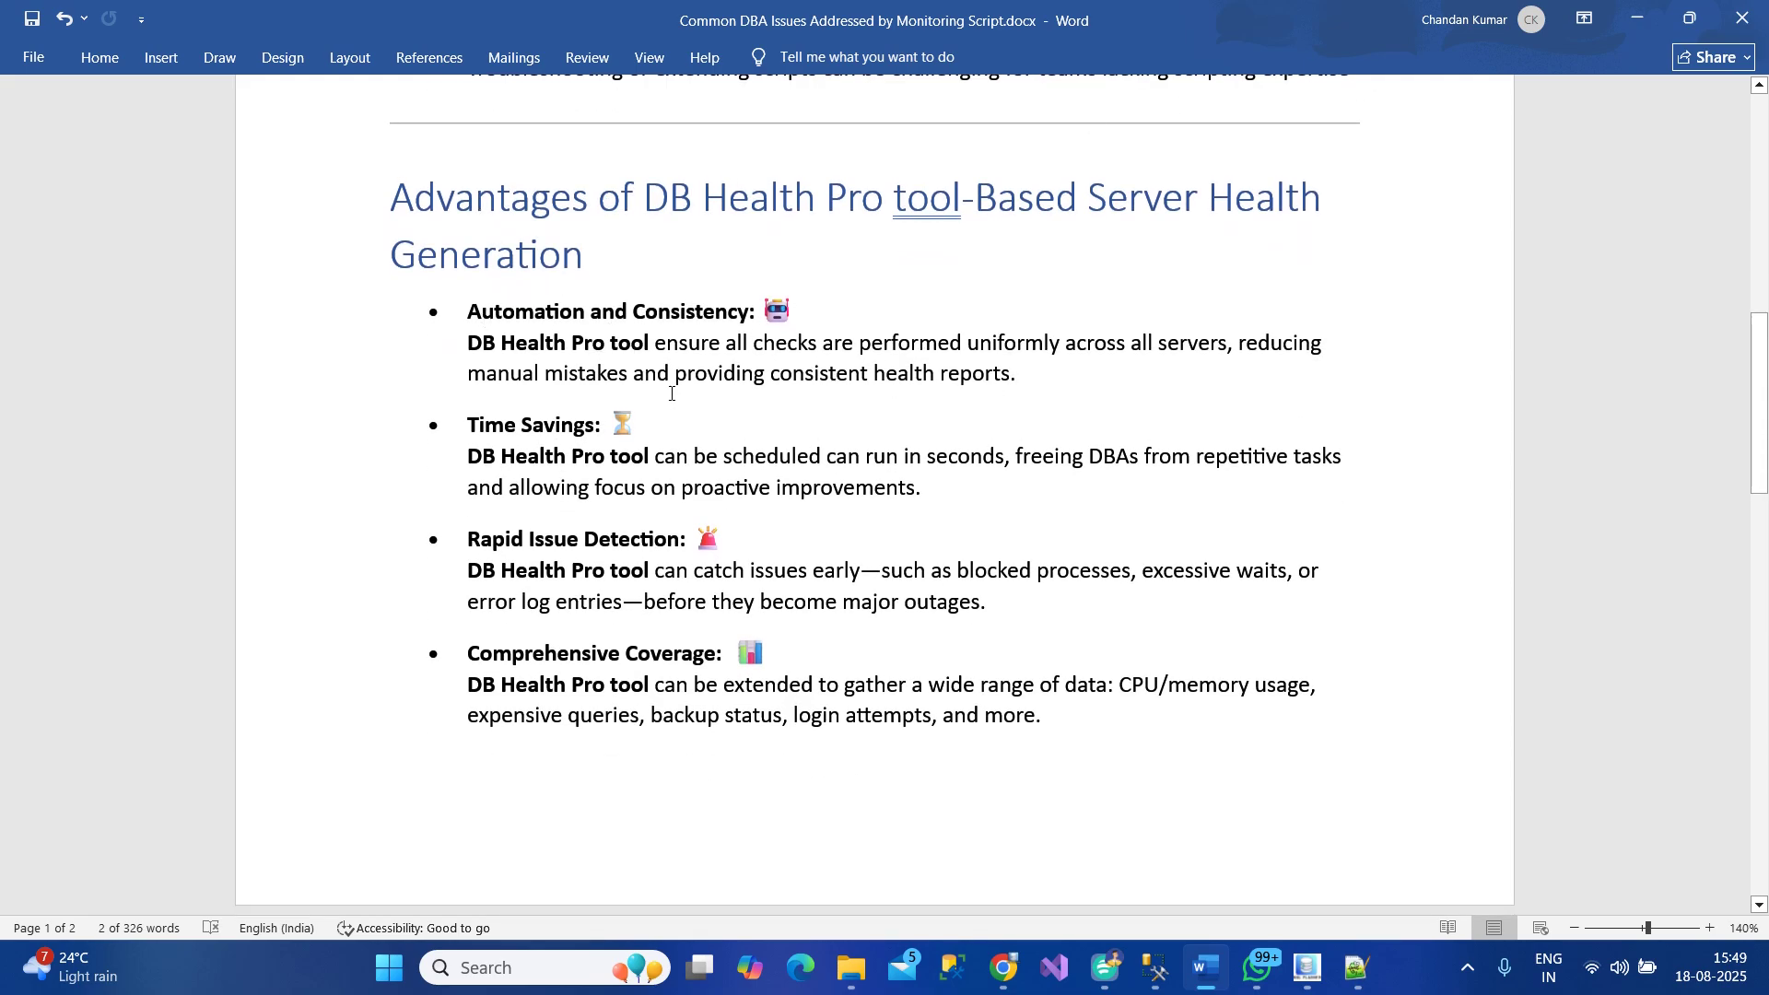
{"action": "scroll", "coordinate": [473, 435], "scroll_direction": "down", "scroll_amount": 3}
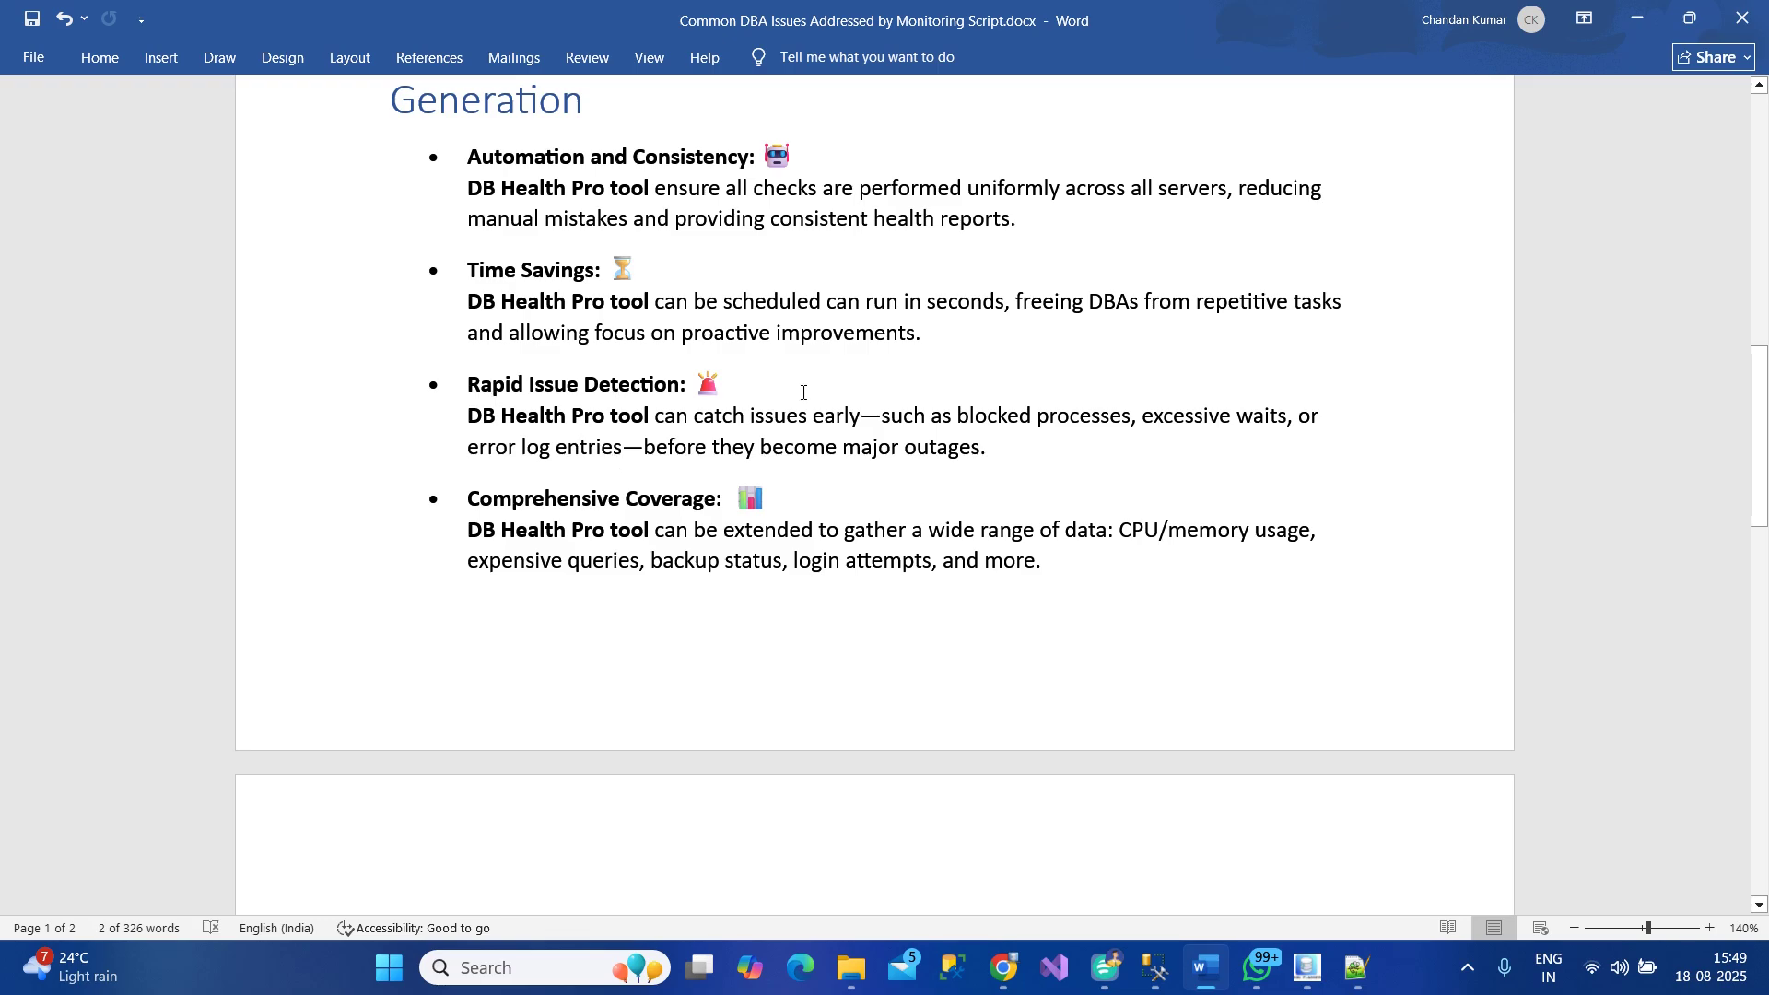
{"action": "scroll", "coordinate": [774, 420], "scroll_direction": "down", "scroll_amount": 3}
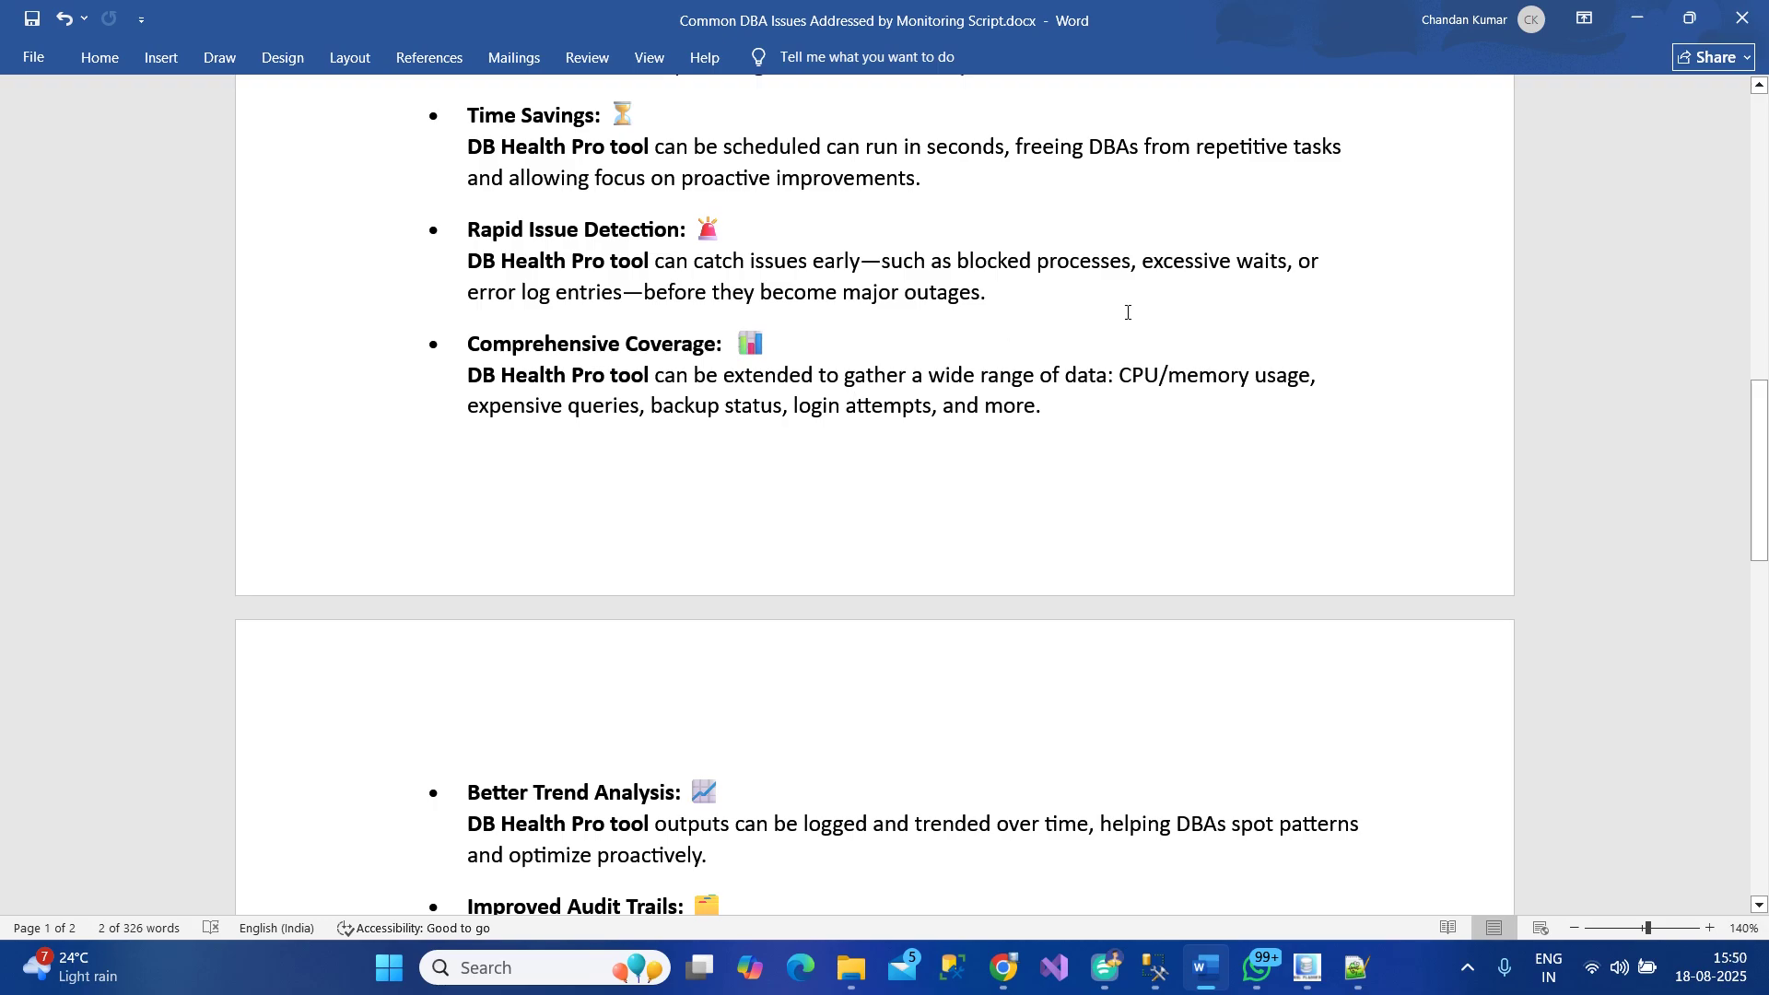
{"action": "scroll", "coordinate": [1128, 312], "scroll_direction": "down", "scroll_amount": 2}
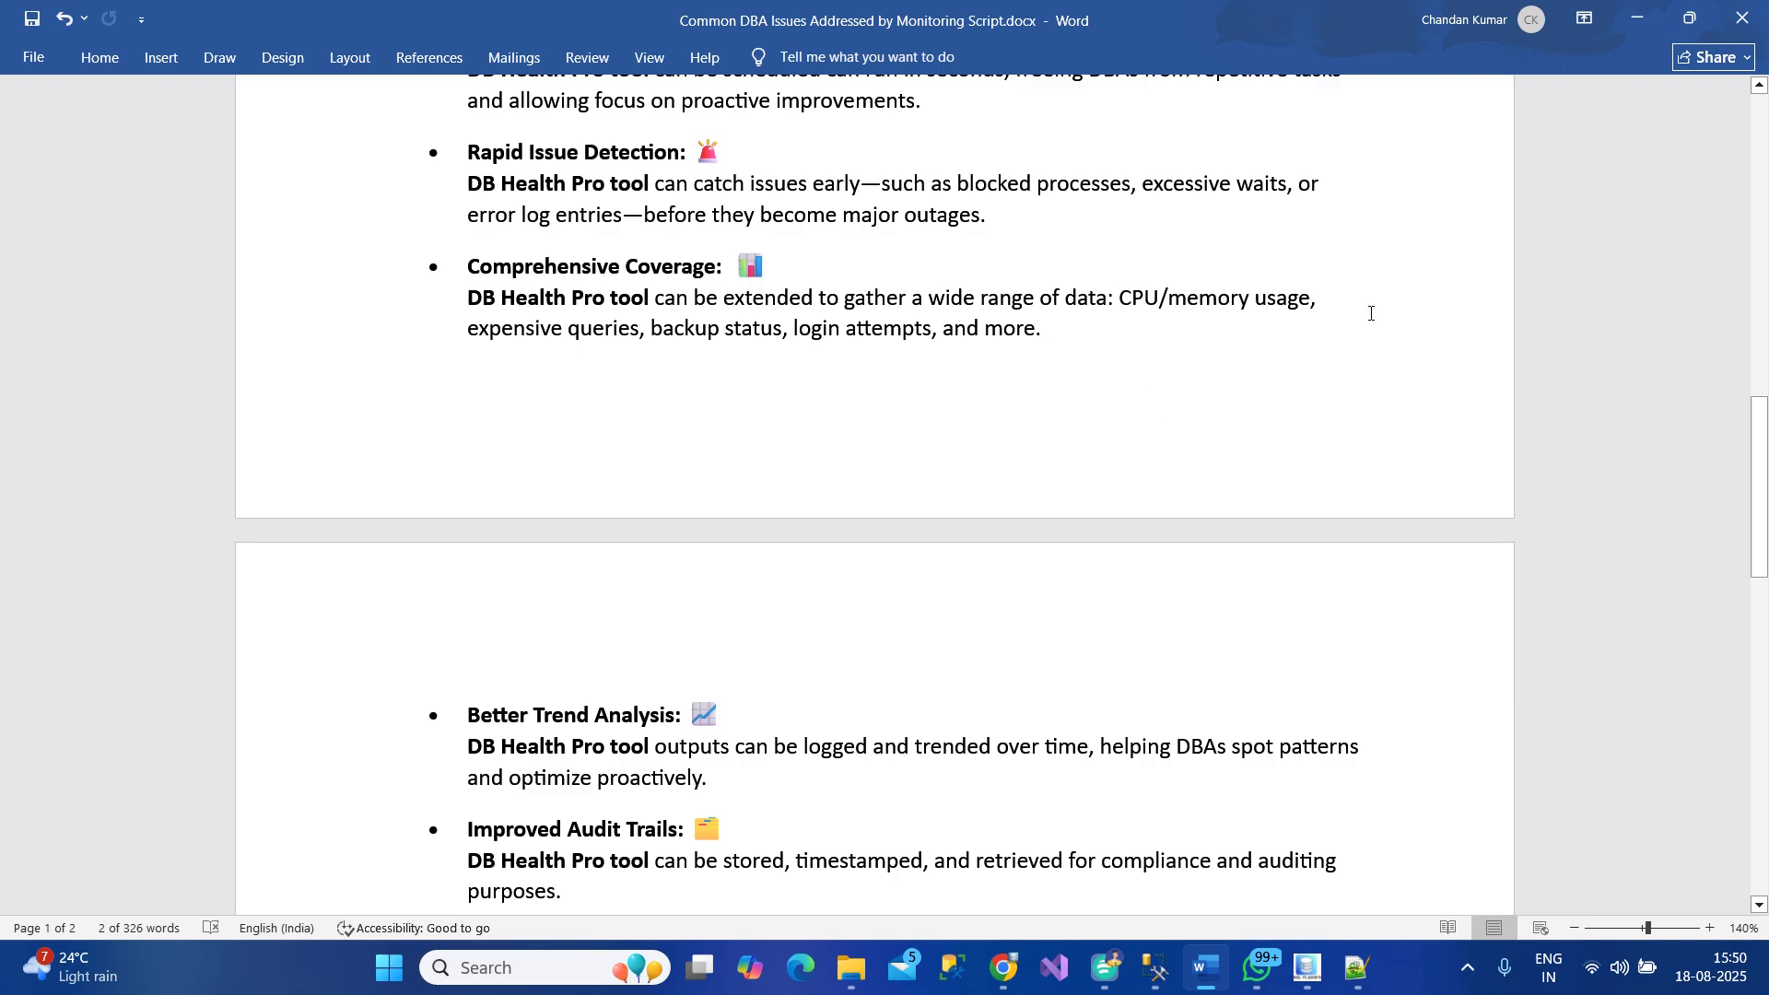
{"action": "scroll", "coordinate": [1370, 313], "scroll_direction": "down", "scroll_amount": 2}
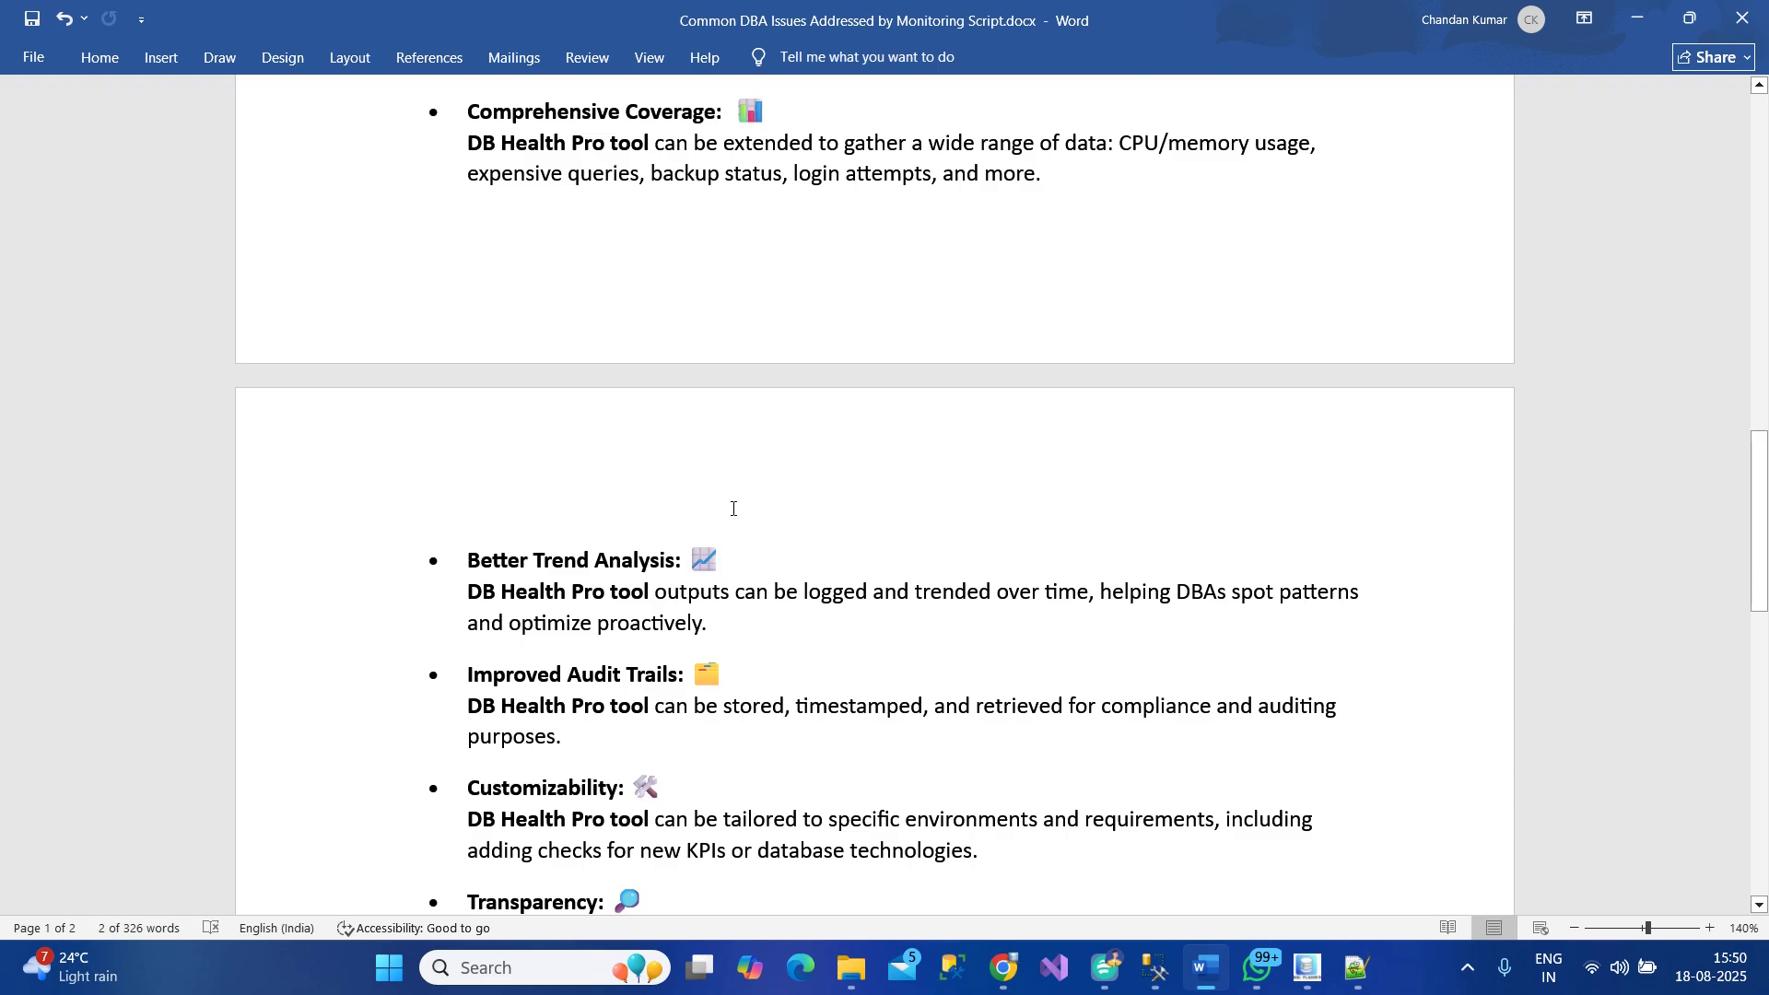
{"action": "scroll", "coordinate": [733, 508], "scroll_direction": "down", "scroll_amount": 2}
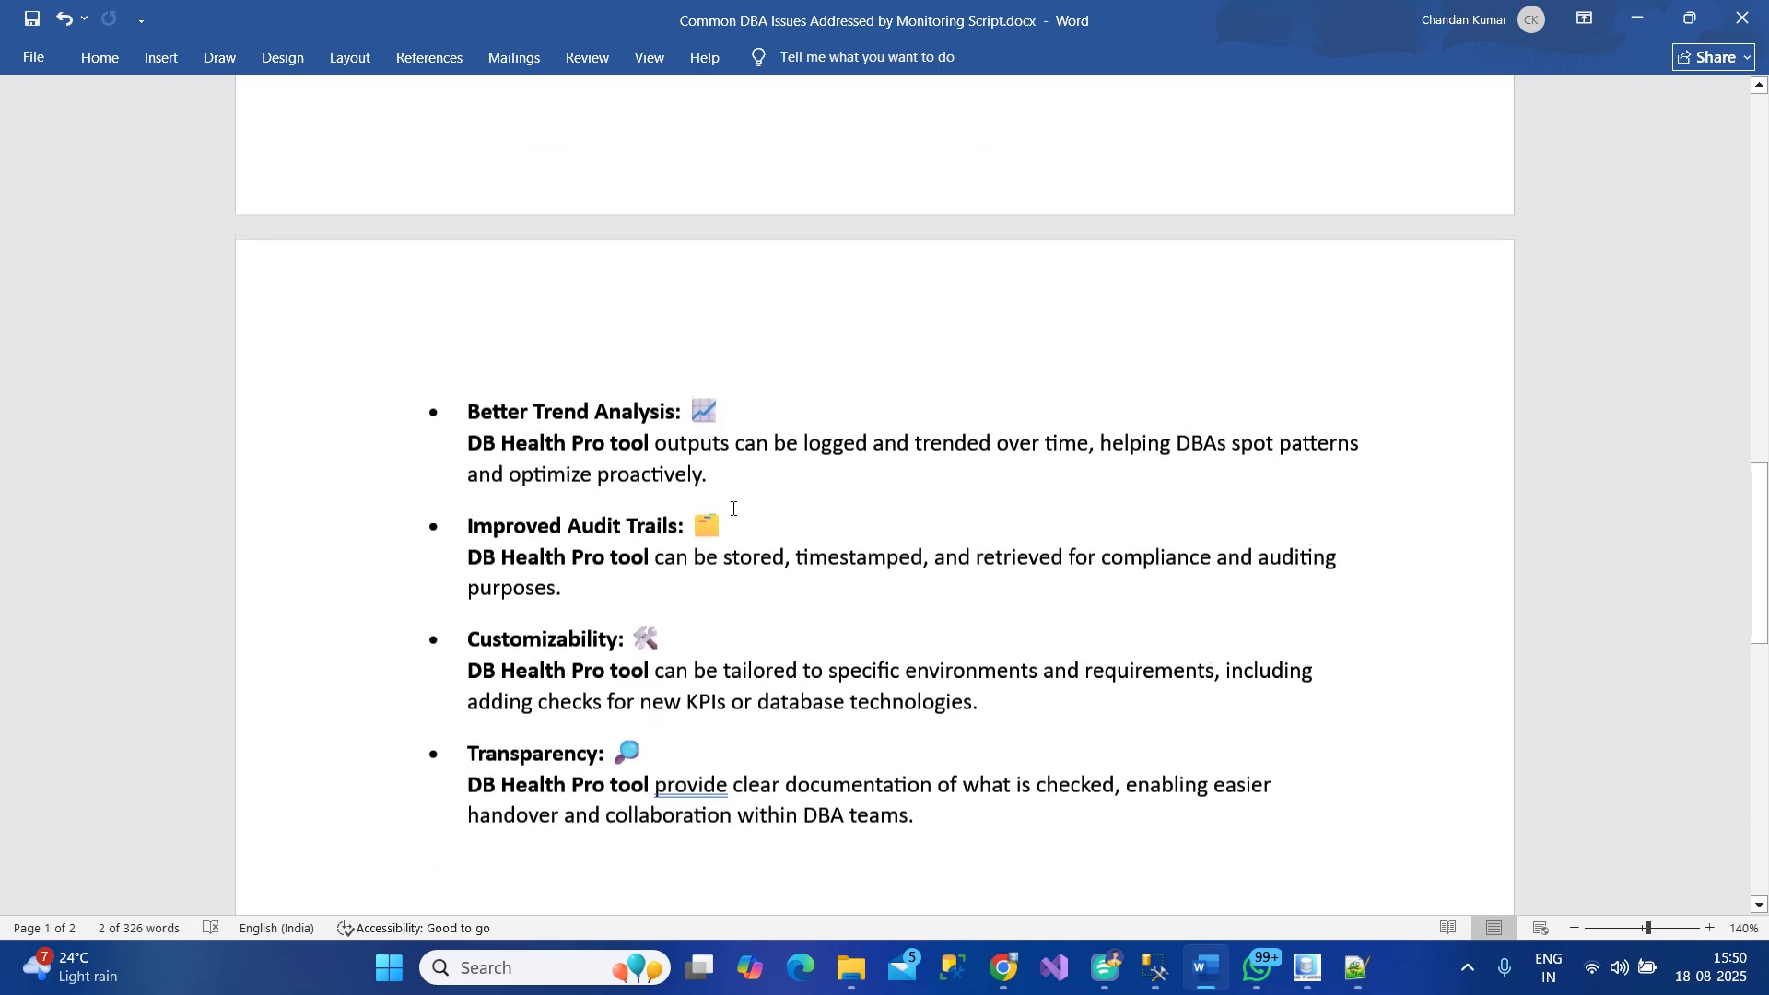
{"action": "scroll", "coordinate": [733, 506], "scroll_direction": "up", "scroll_amount": 3}
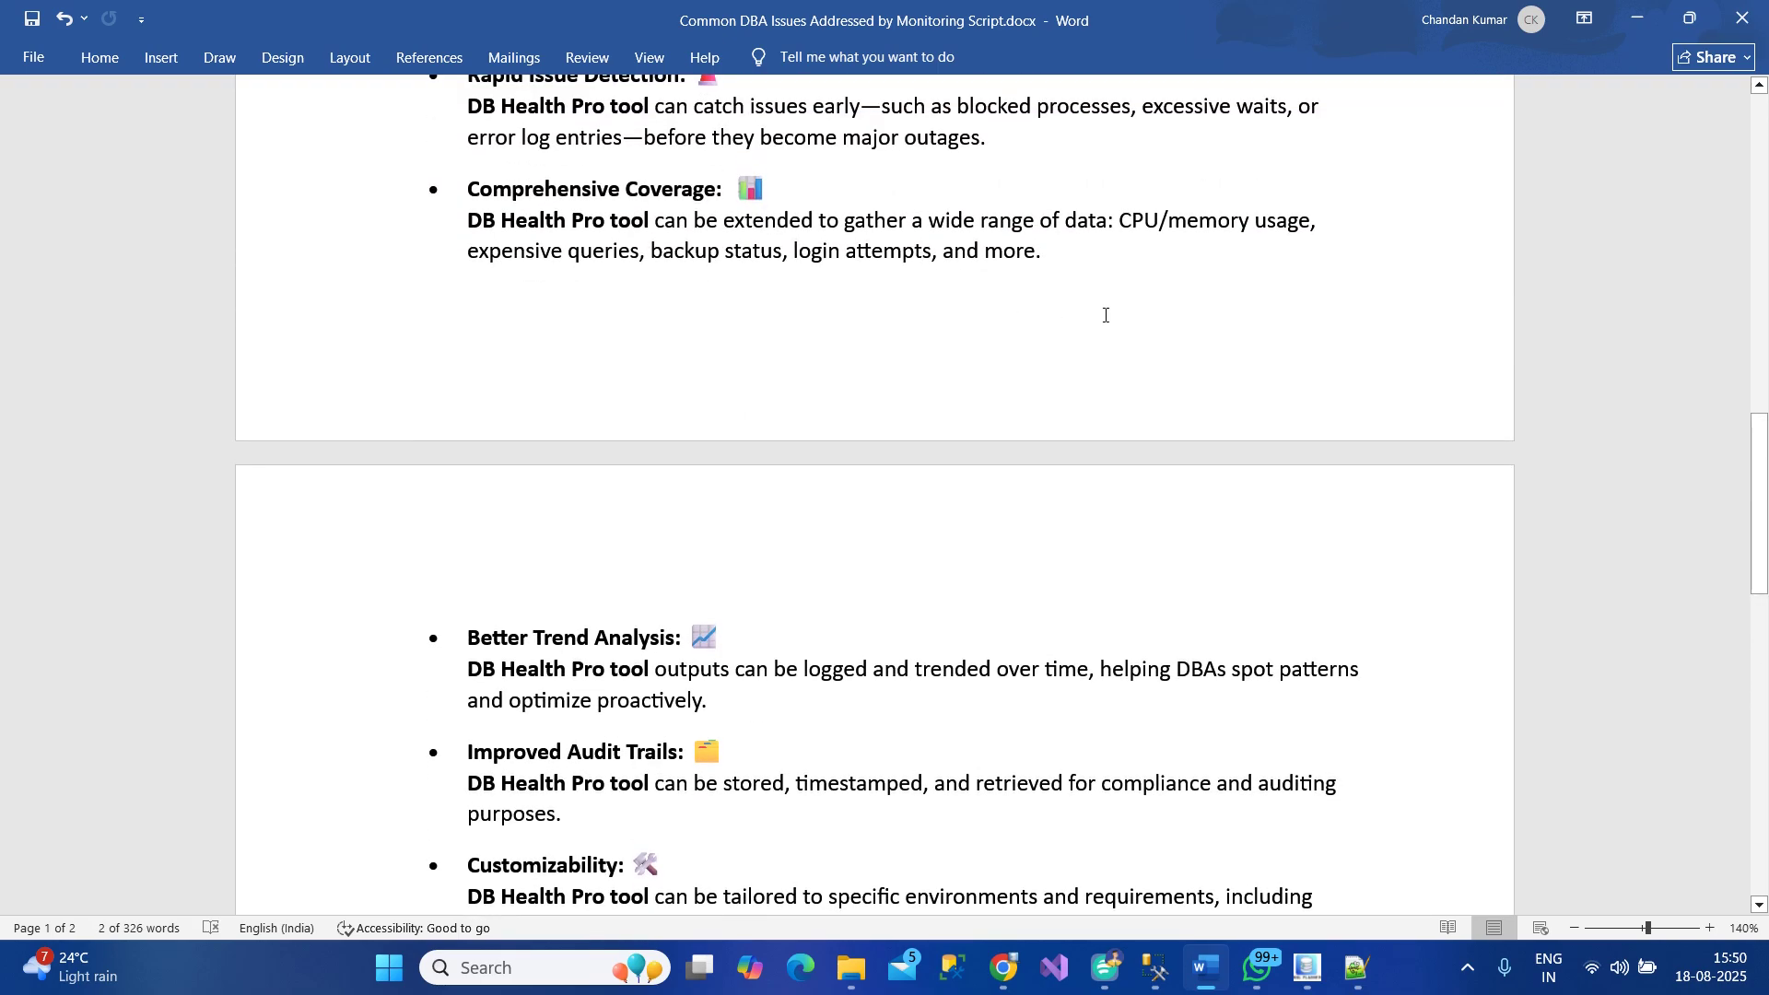
{"action": "scroll", "coordinate": [1042, 364], "scroll_direction": "down", "scroll_amount": 3}
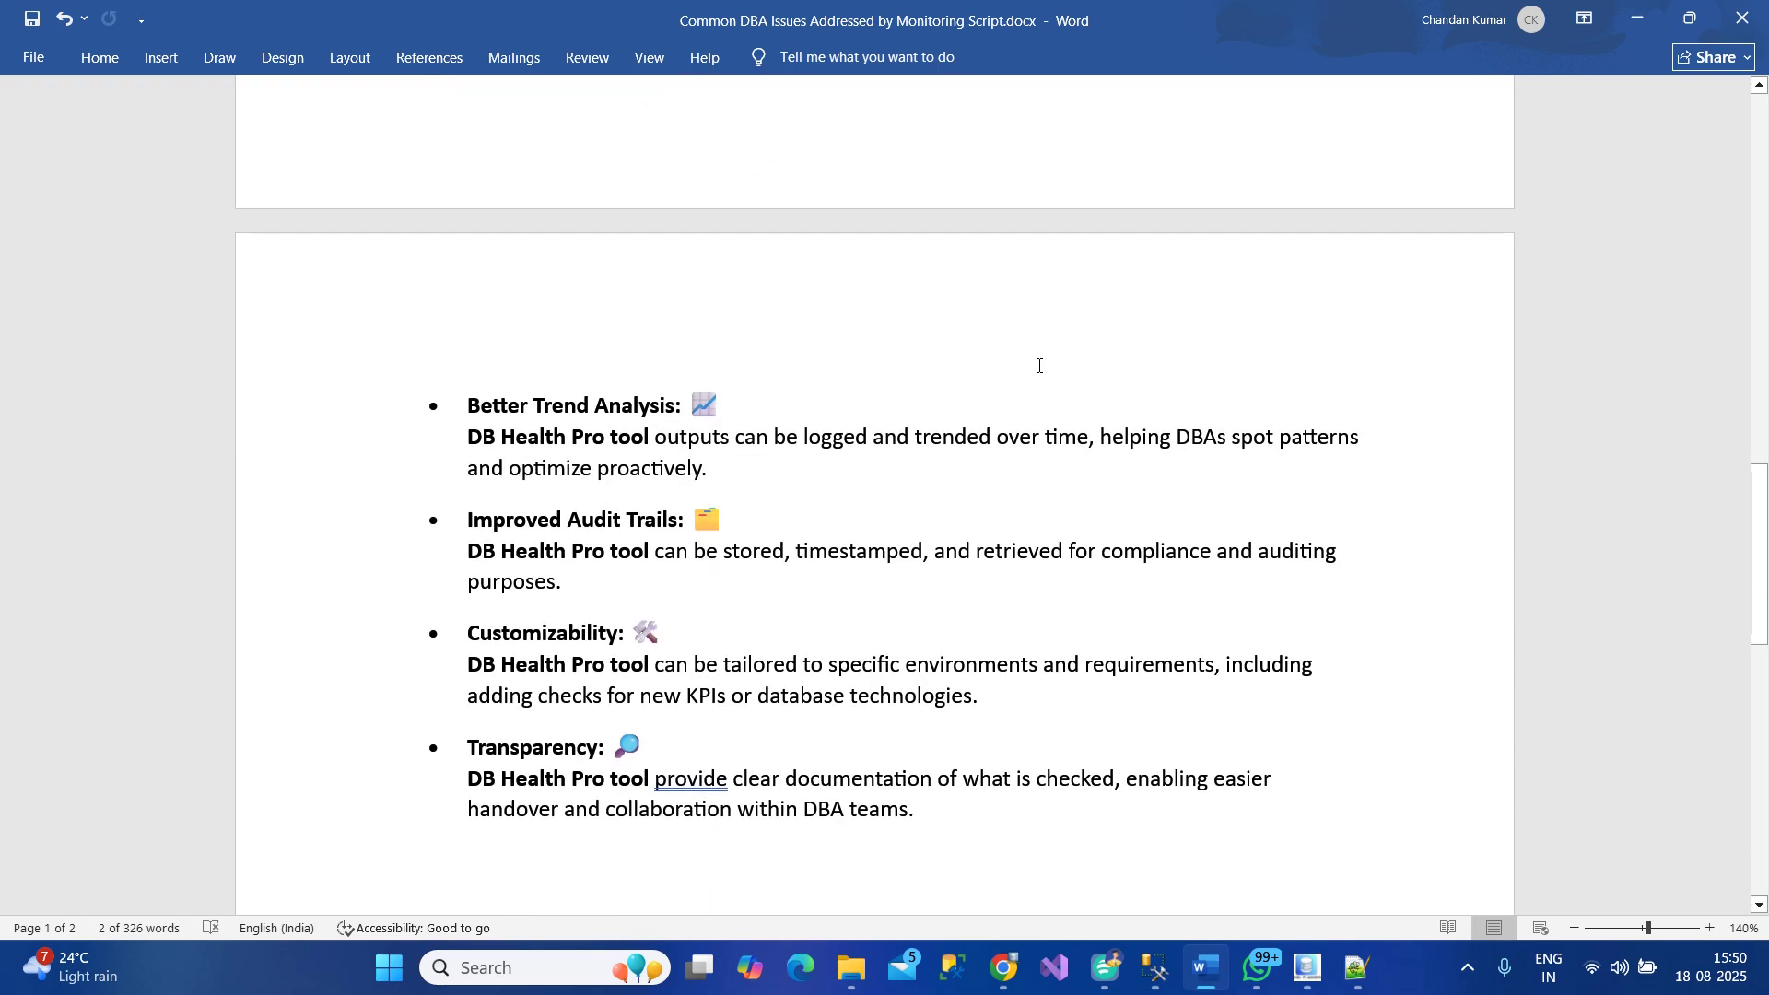
{"action": "scroll", "coordinate": [1039, 366], "scroll_direction": "down", "scroll_amount": 1}
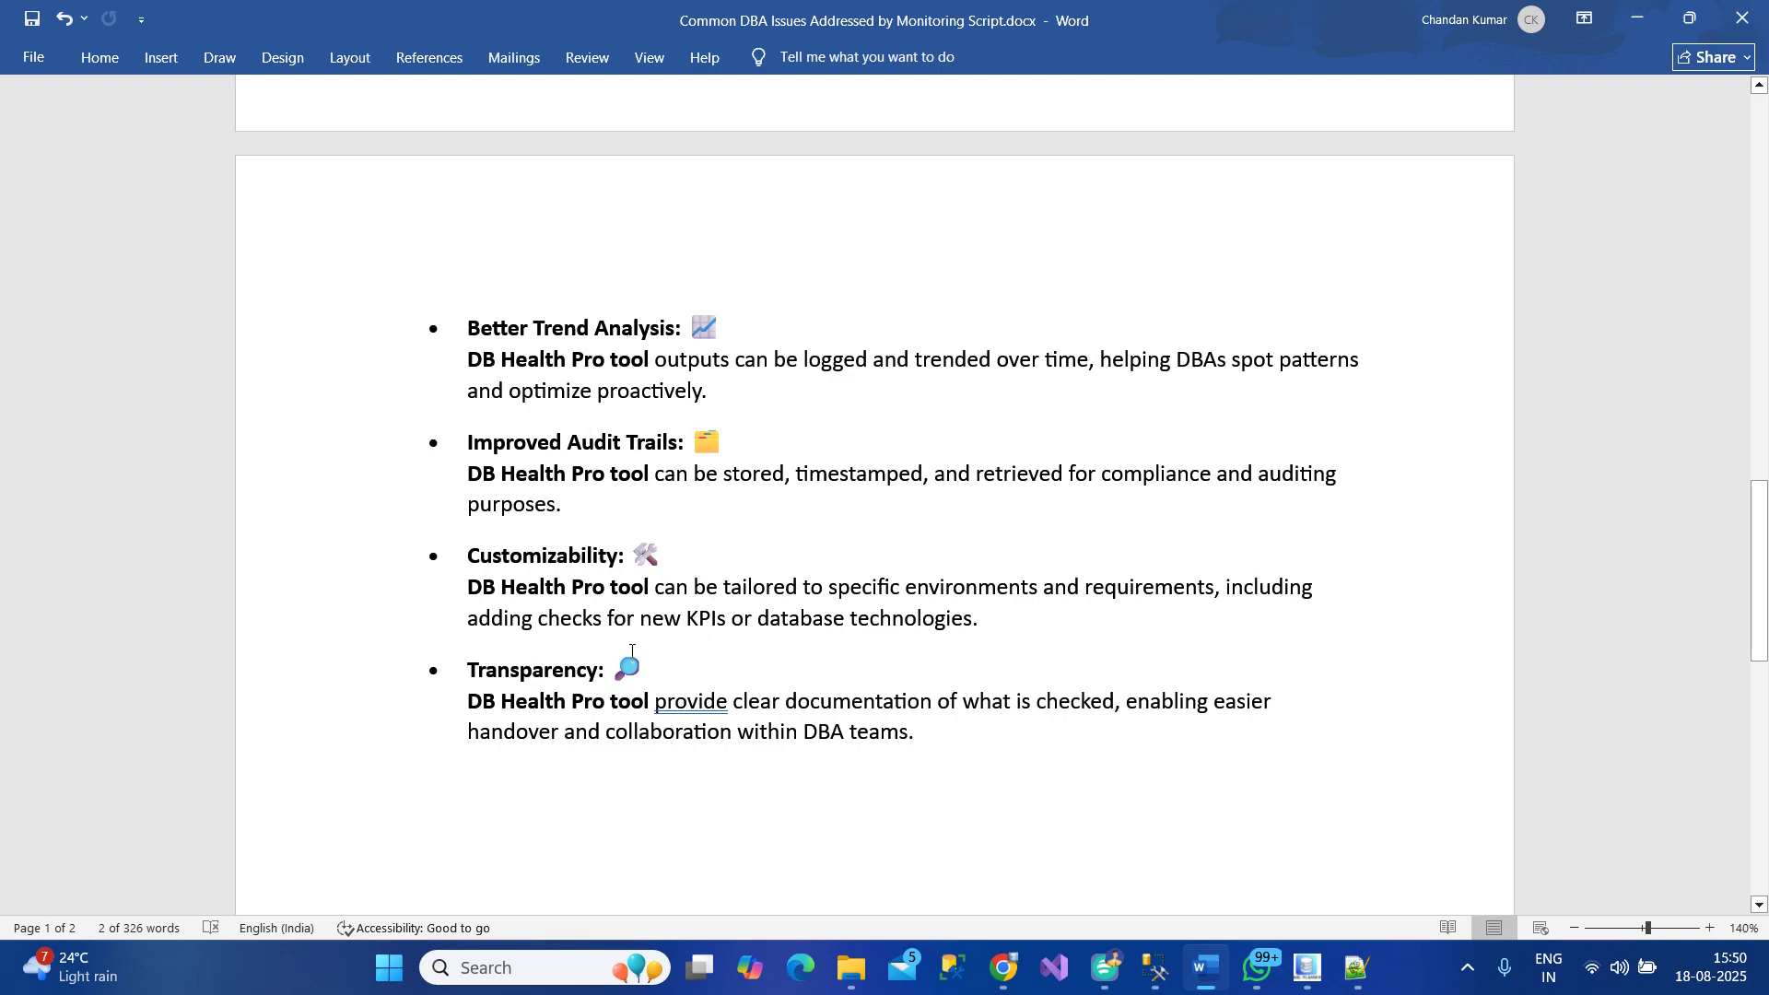
{"action": "scroll", "coordinate": [1188, 606], "scroll_direction": "down", "scroll_amount": 3}
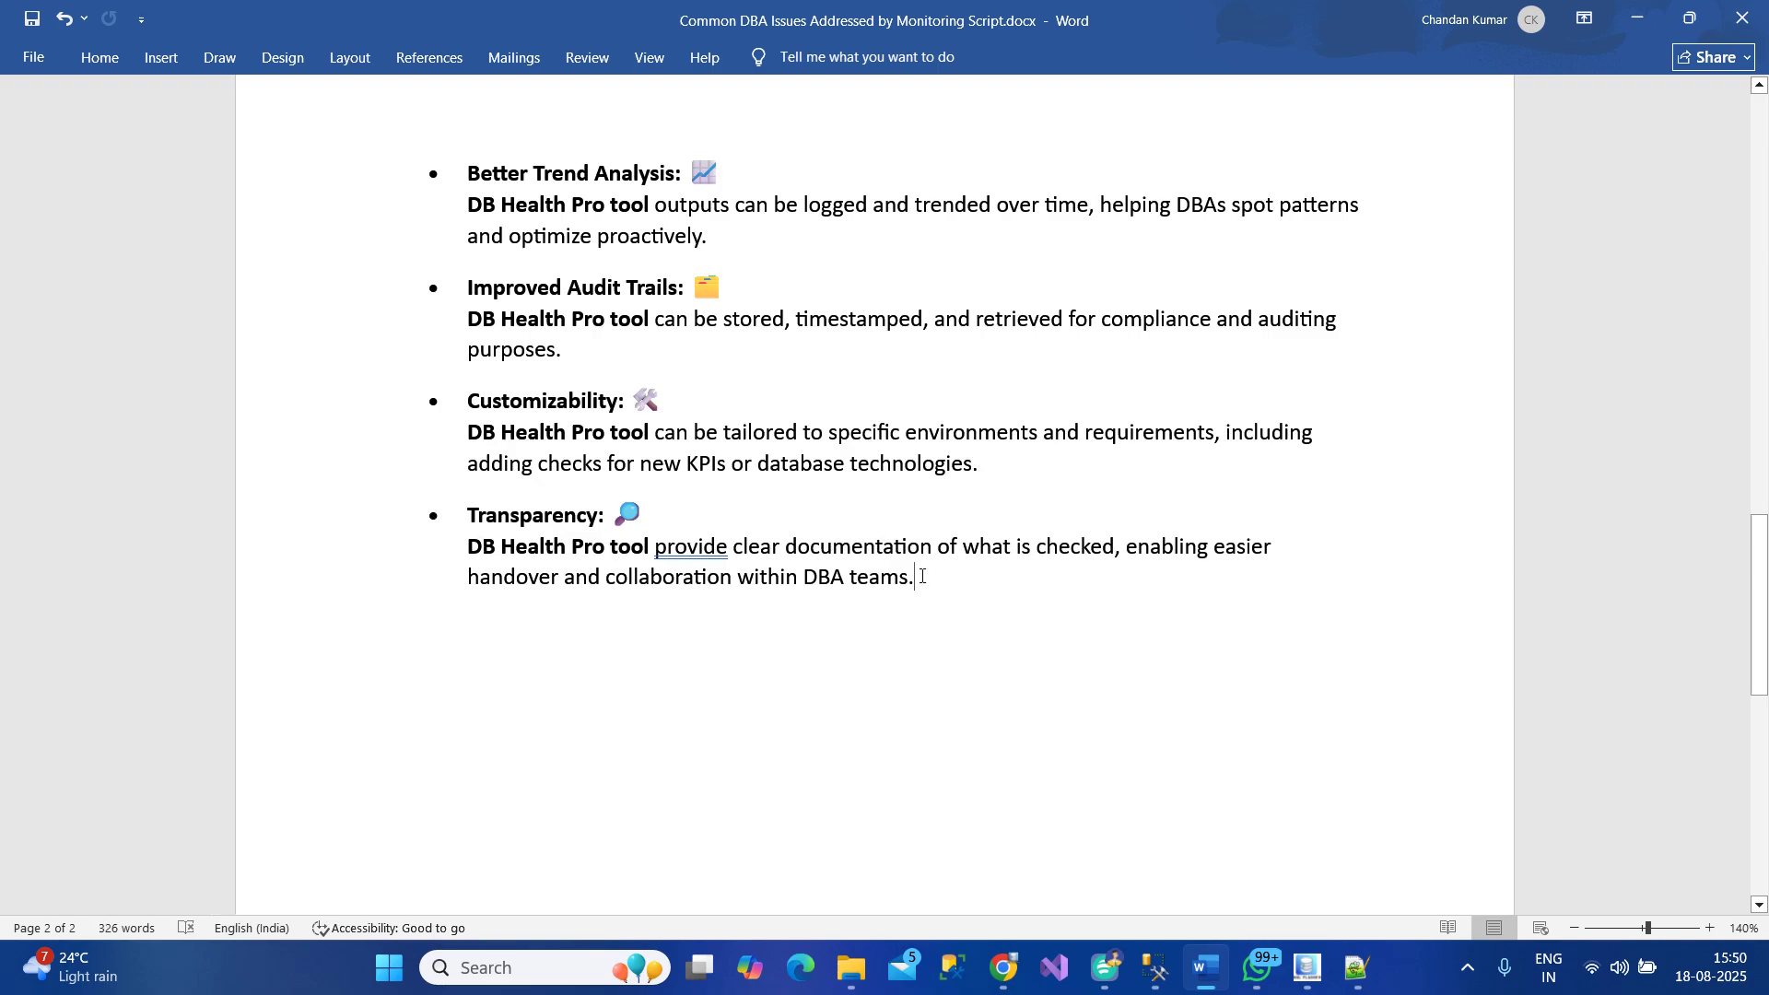
{"action": "left_click_drag", "start_coordinate": [917, 578], "coordinate": [465, 549]}
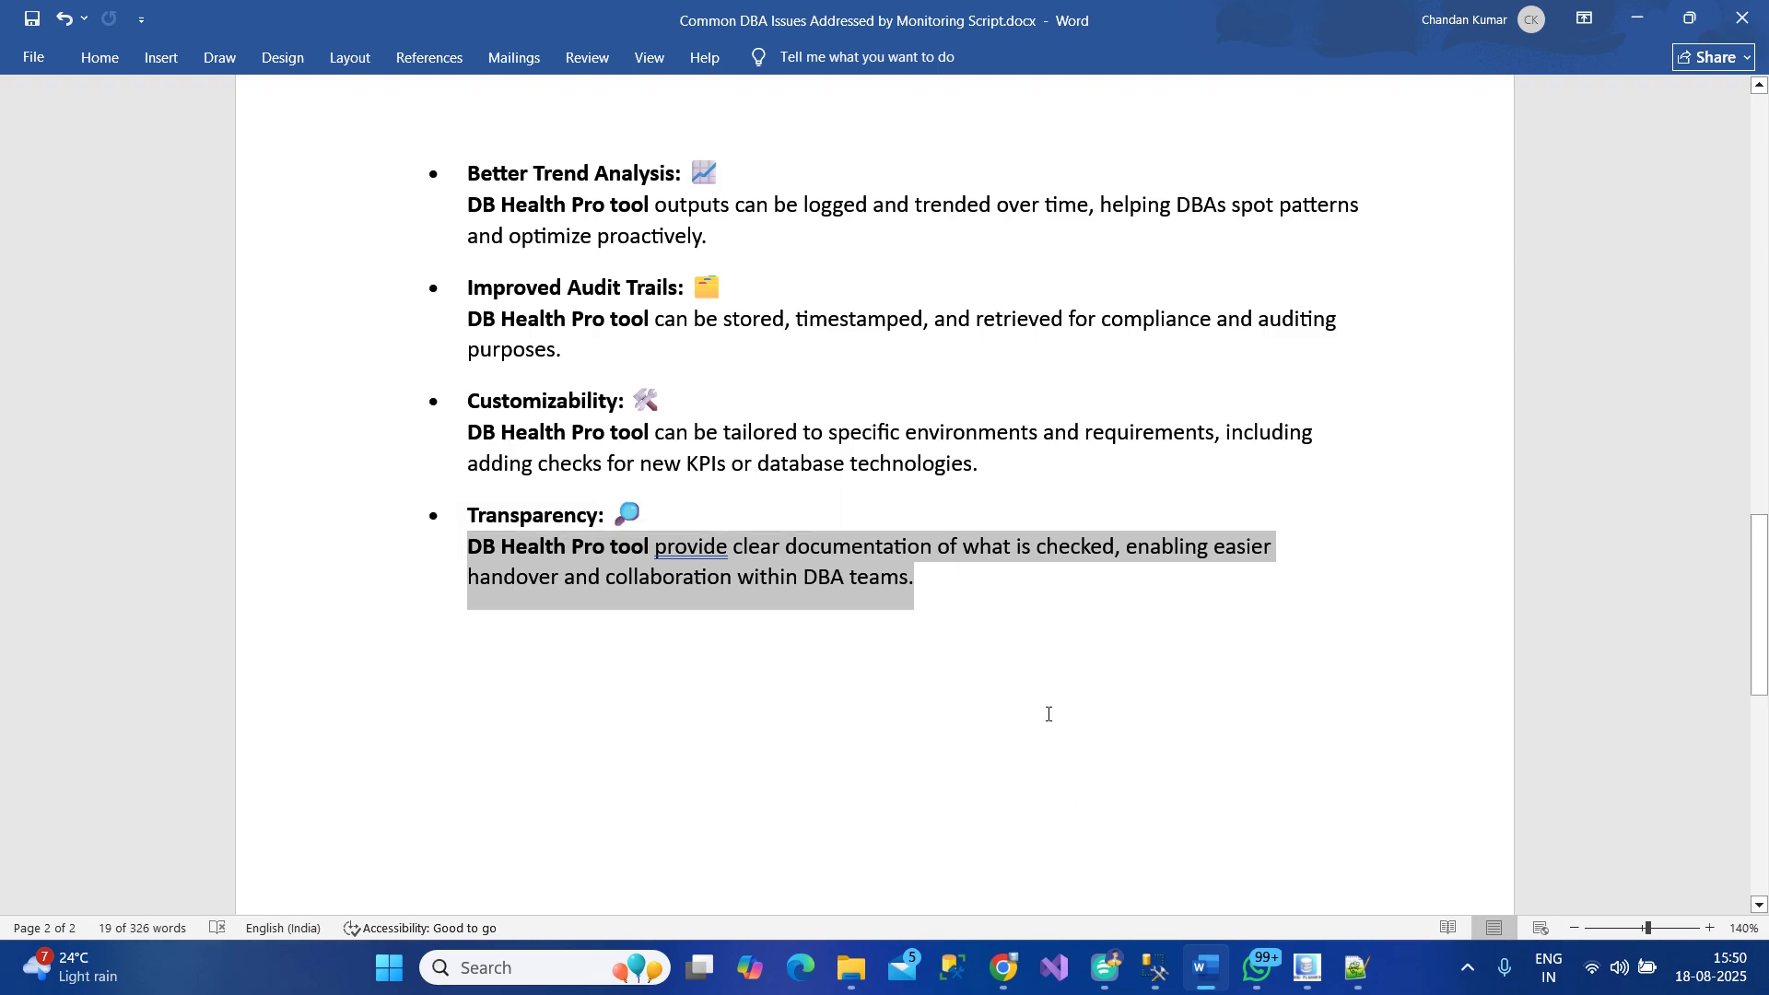
Clear the Word selection, bring DB Health Pro forward, dismiss the WhatsApp notification, and open Settings
{"action": "mouse_move", "coordinate": [1316, 975]}
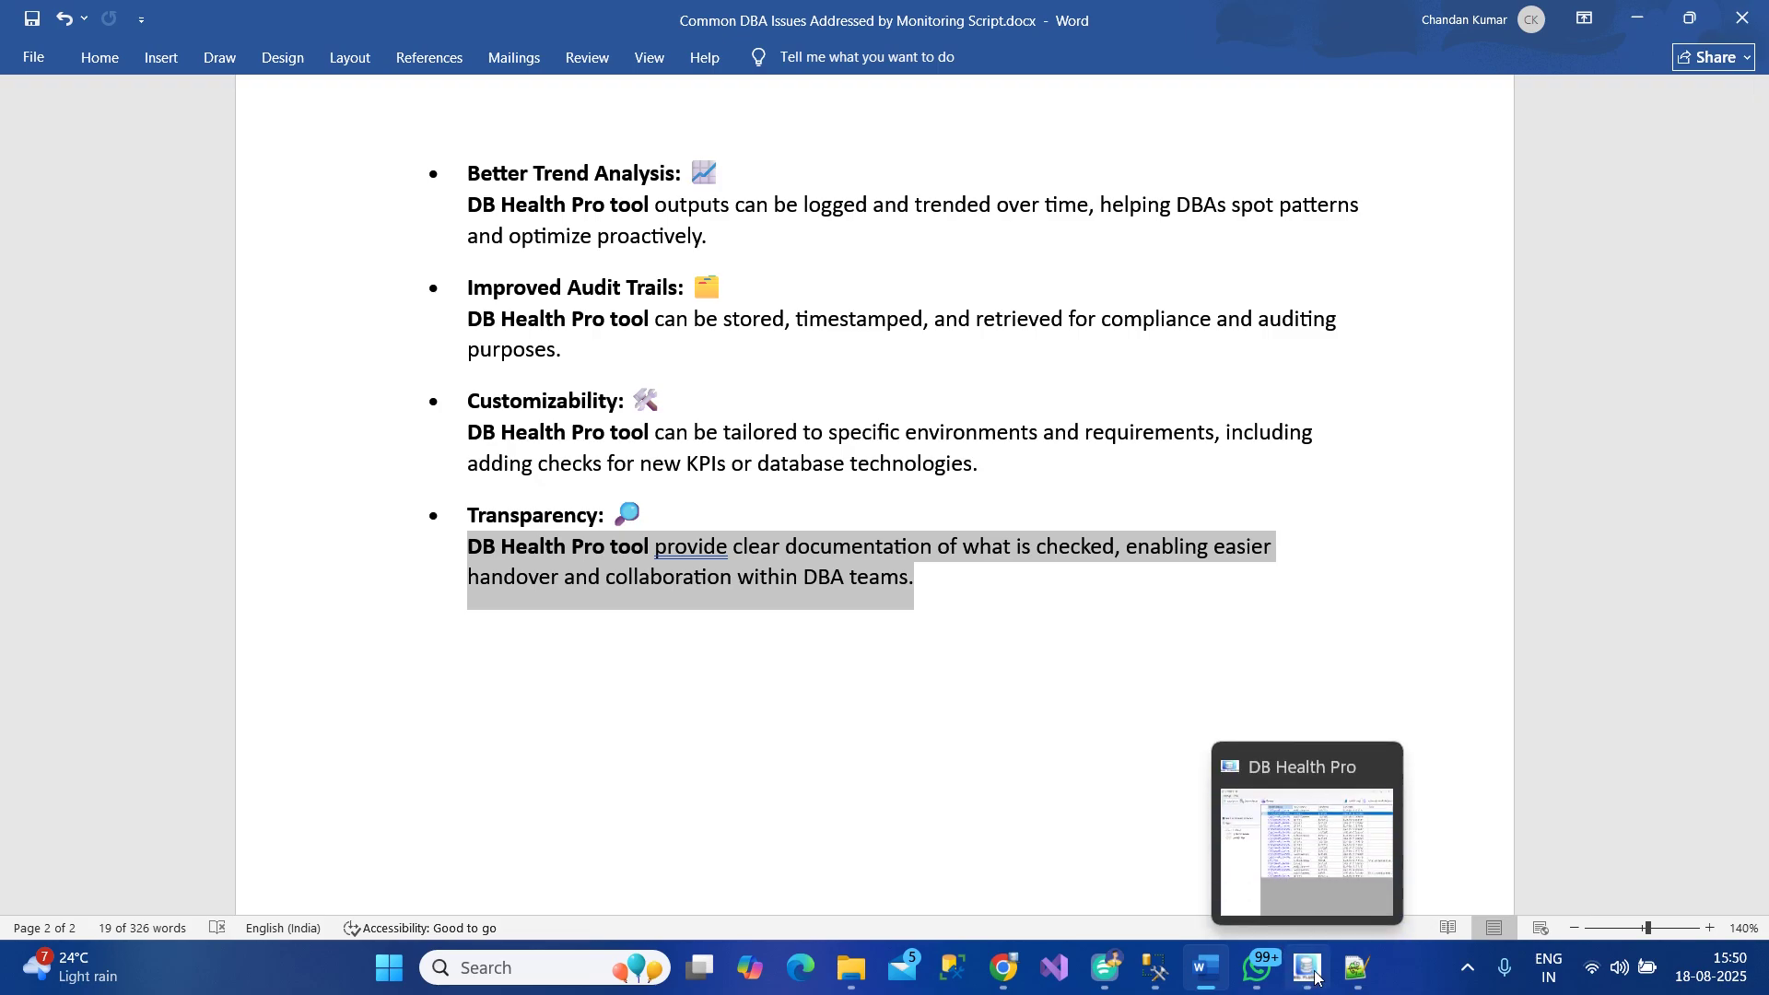
{"action": "left_click", "coordinate": [865, 516]}
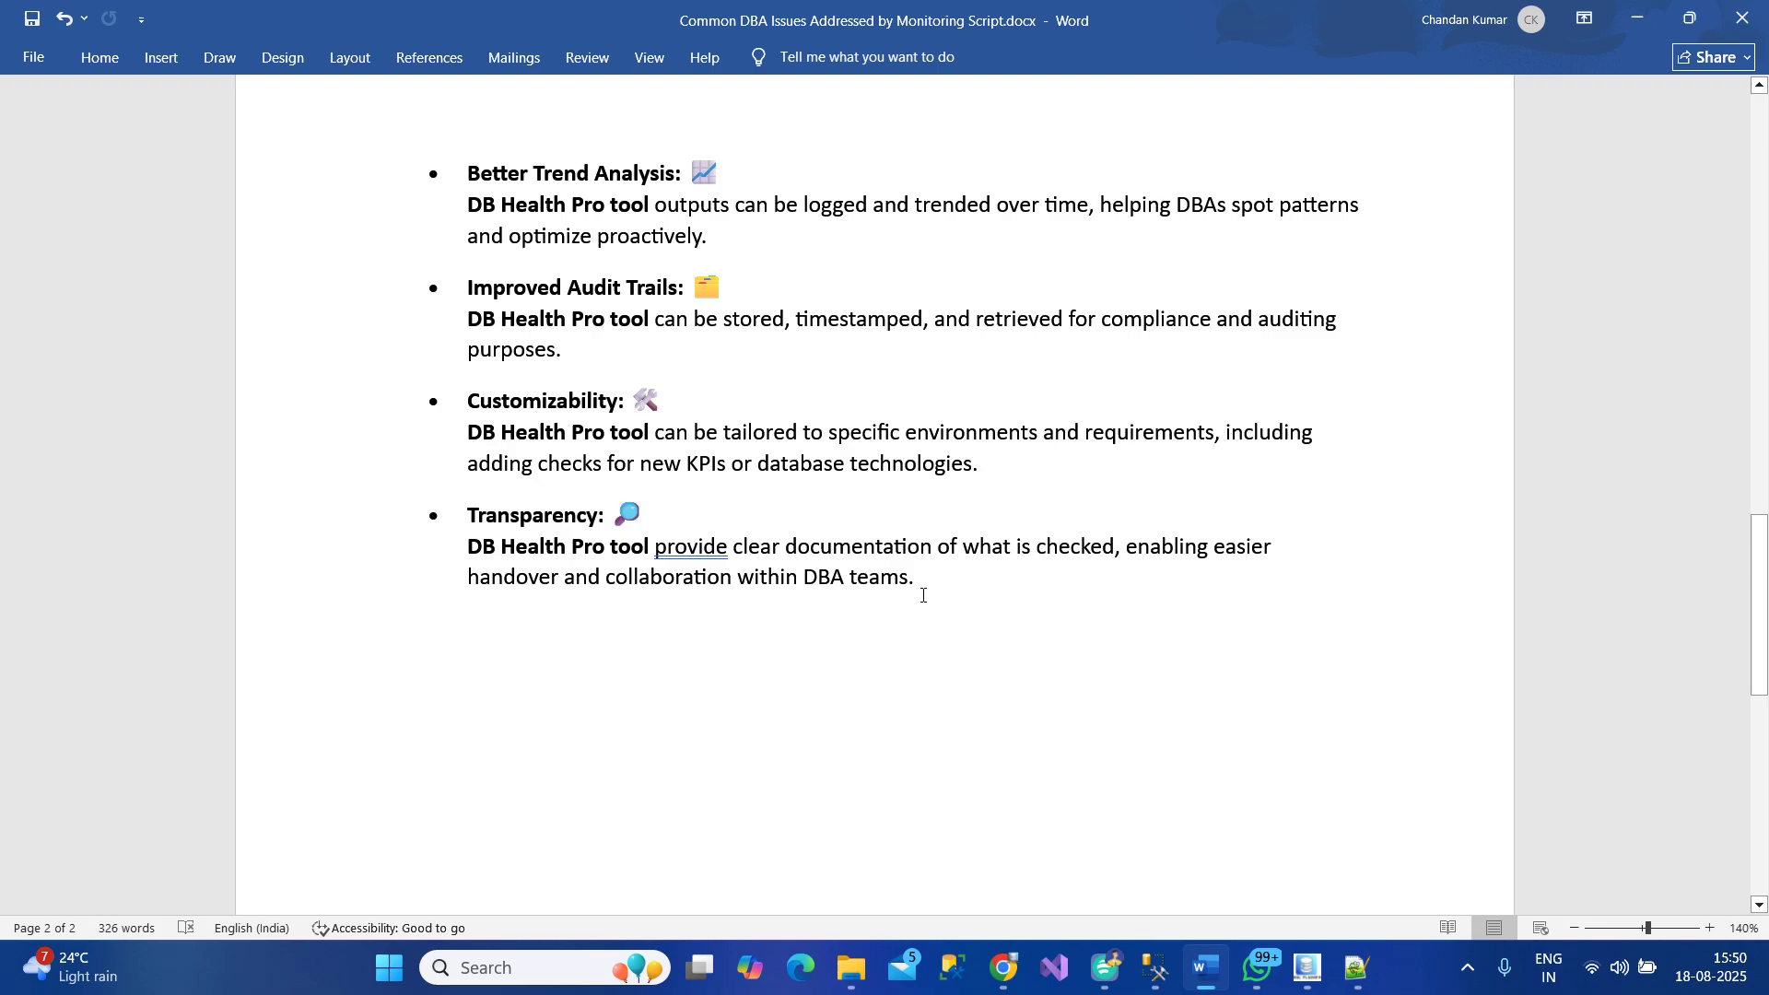
{"action": "left_click", "coordinate": [1307, 968]}
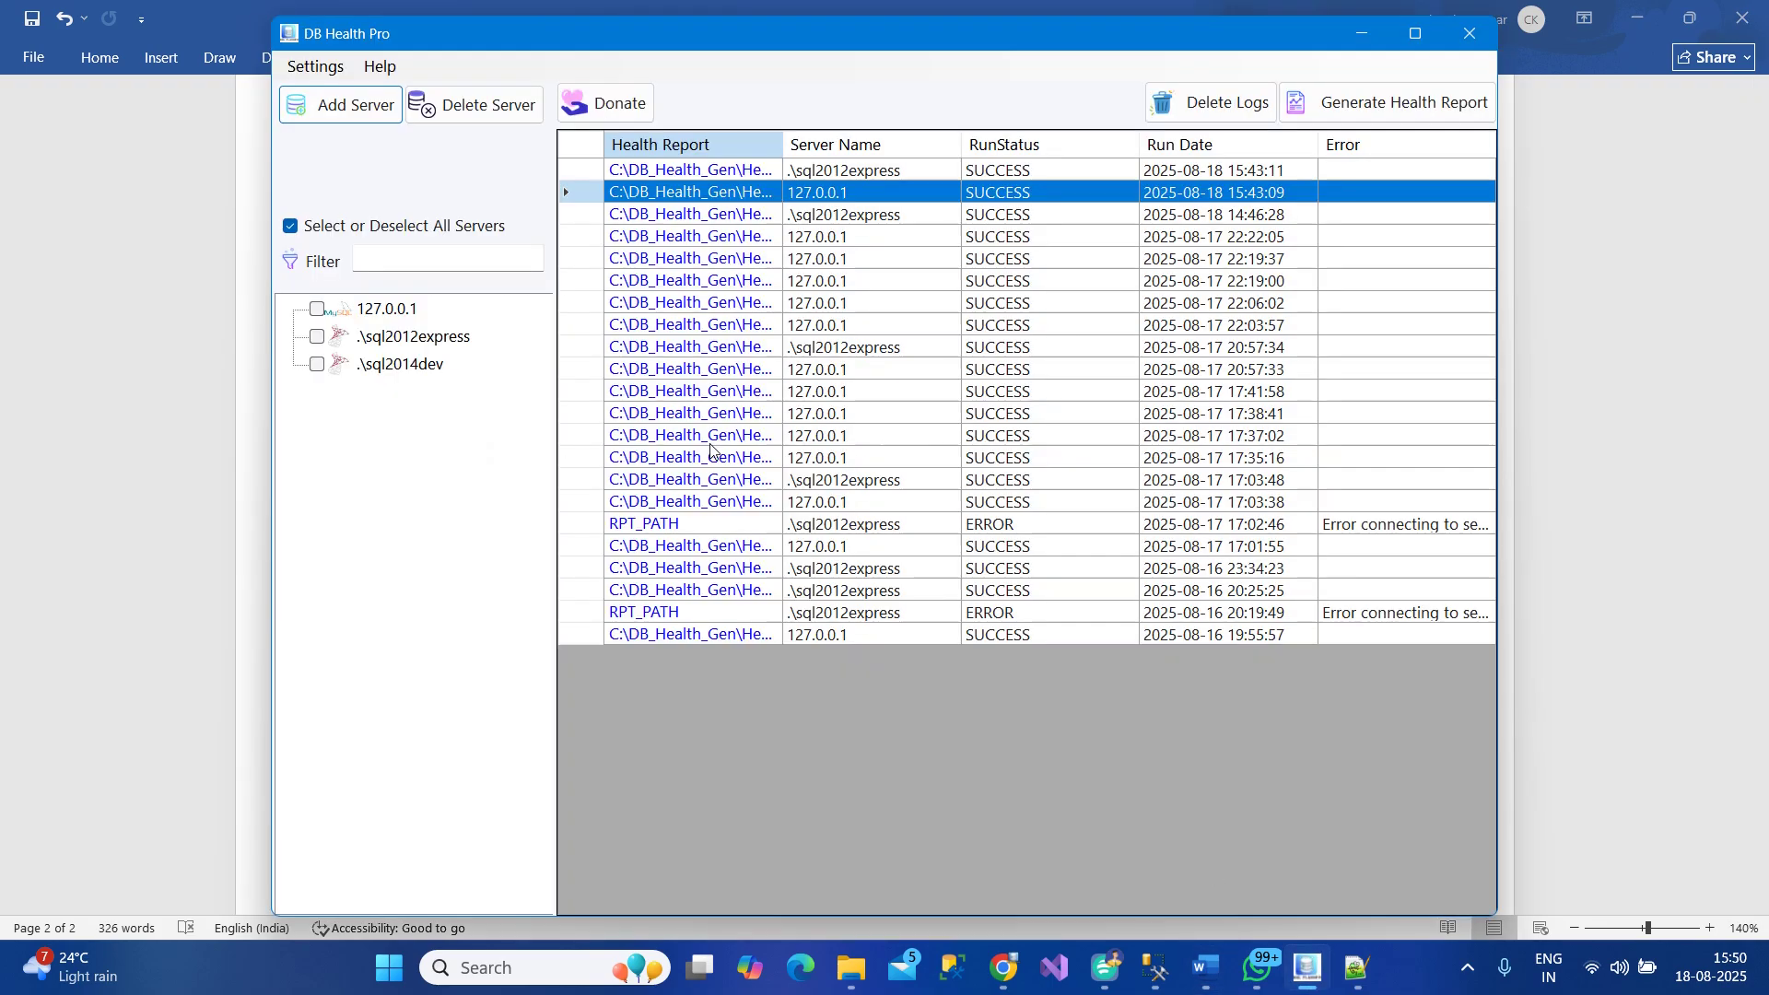
{"action": "left_click", "coordinate": [311, 66]}
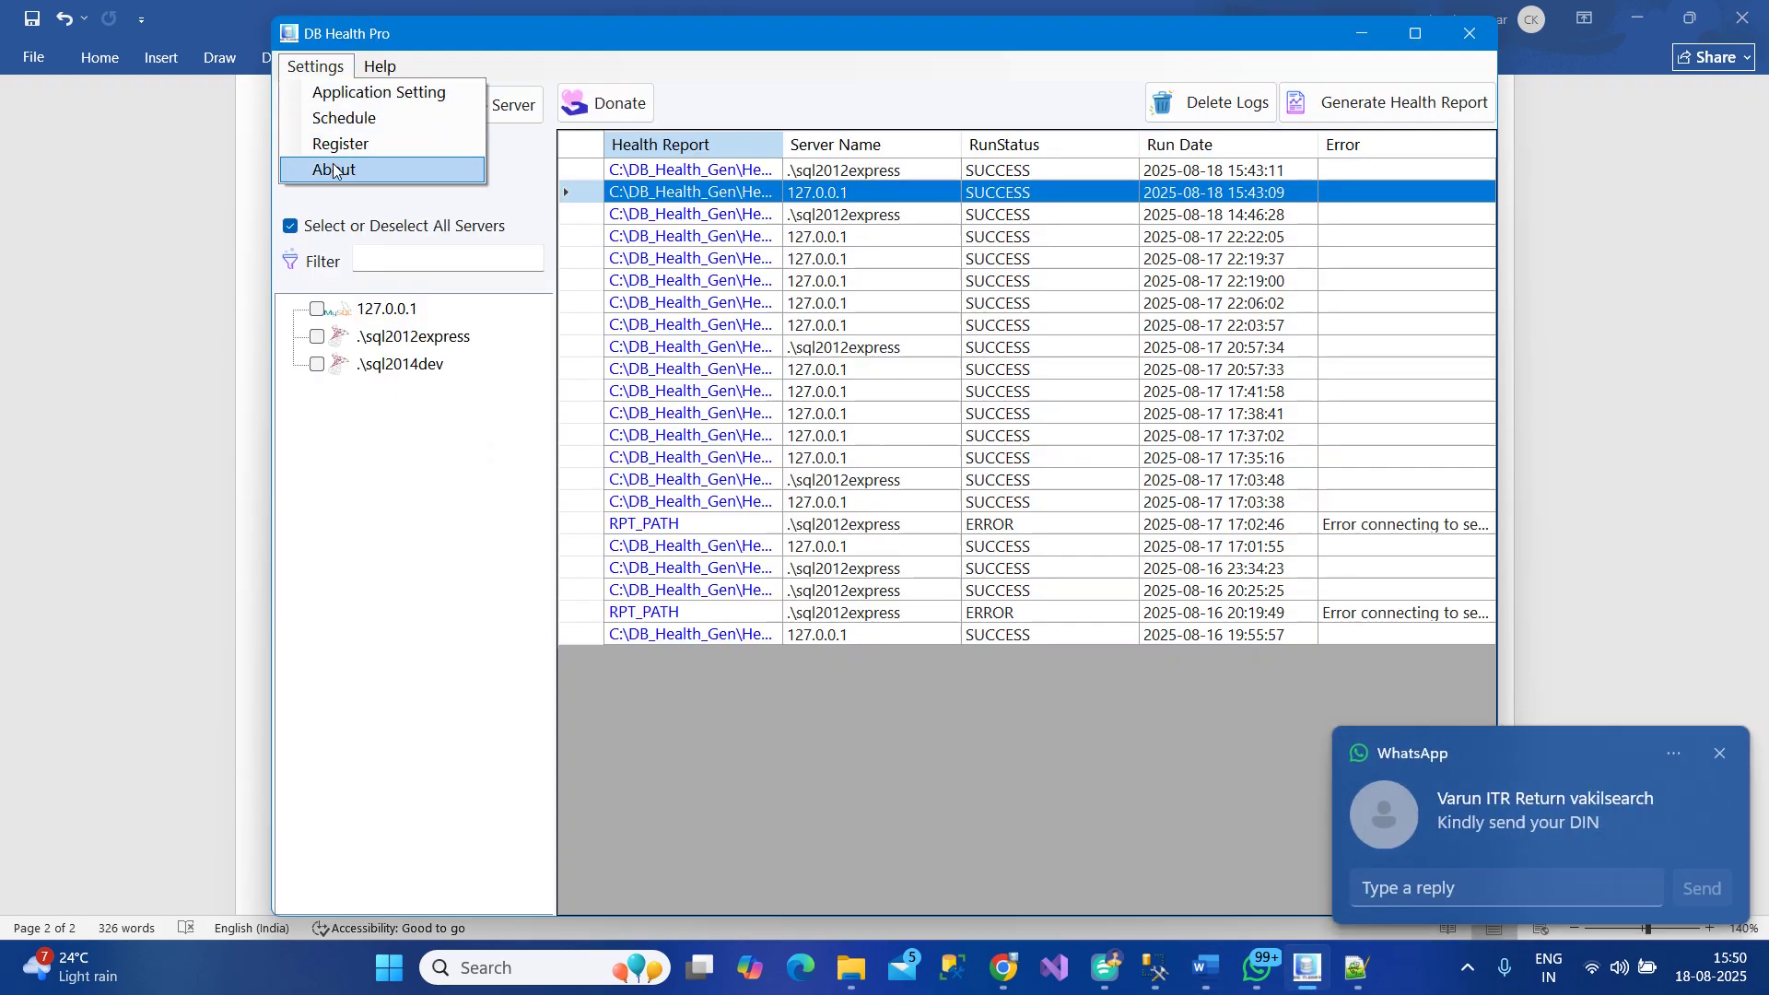
{"action": "left_click", "coordinate": [1720, 753]}
{"action": "left_click", "coordinate": [313, 67]}
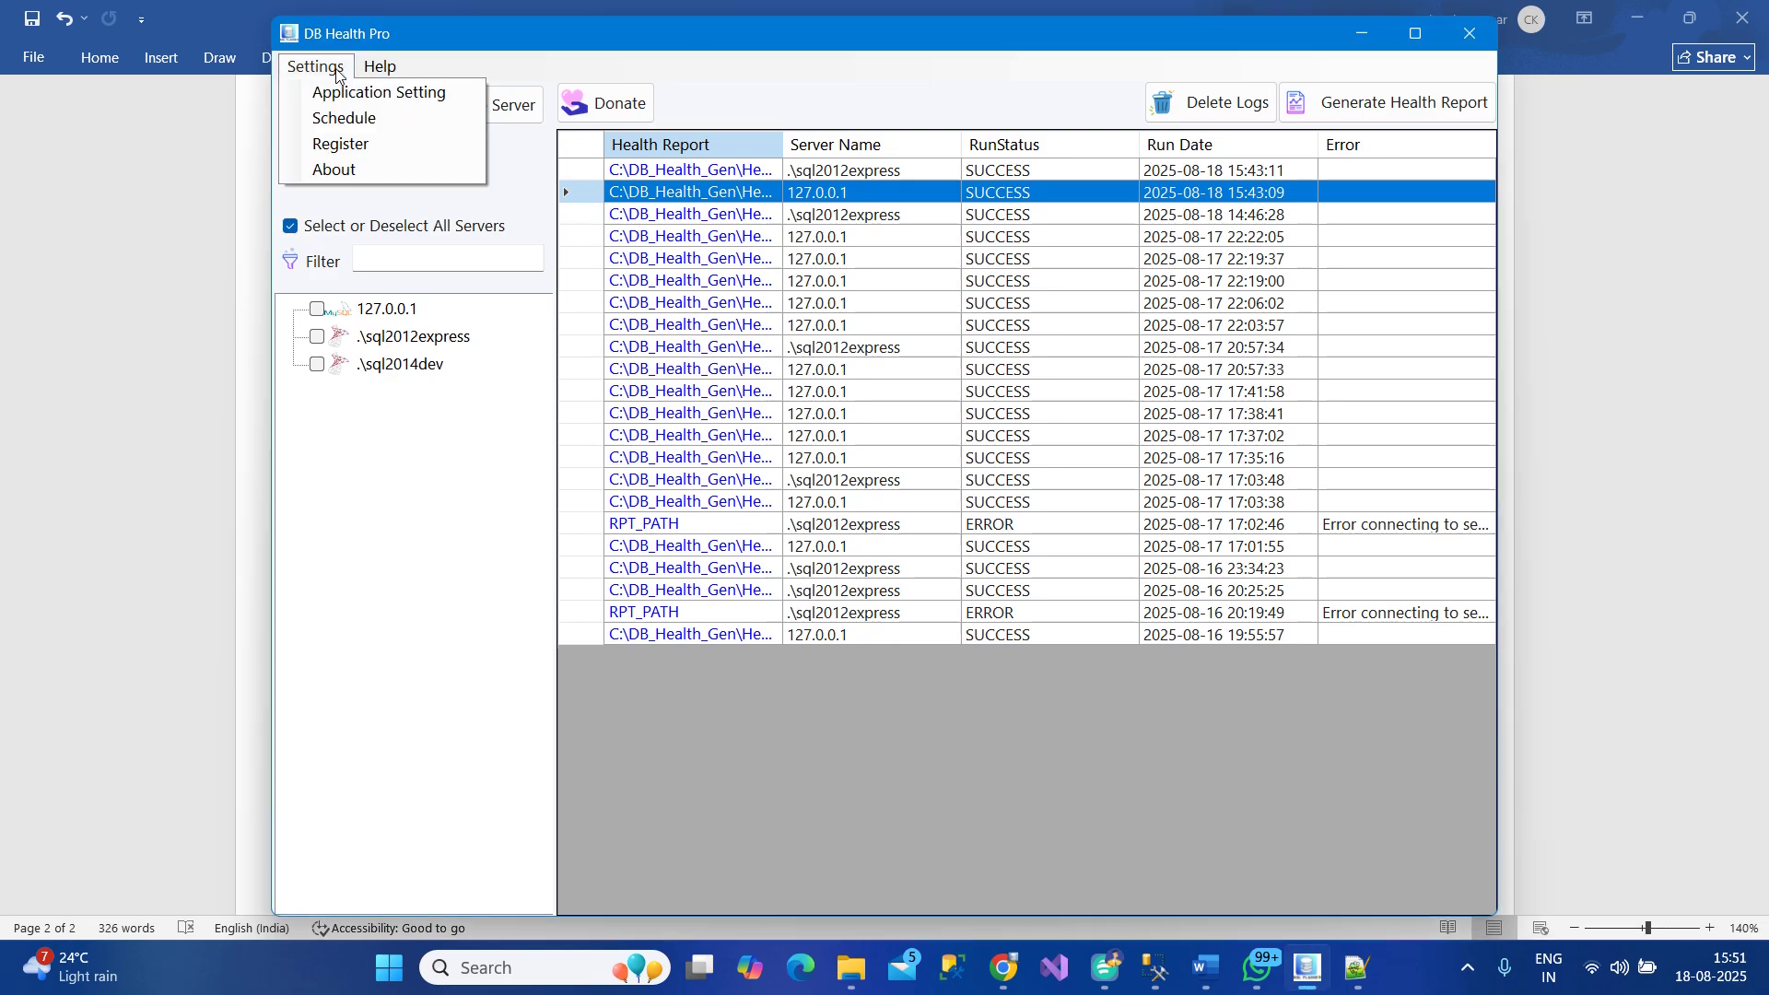
Choose About from Settings to show version 1.0.0 and NOT Registered status
{"action": "left_click", "coordinate": [389, 173]}
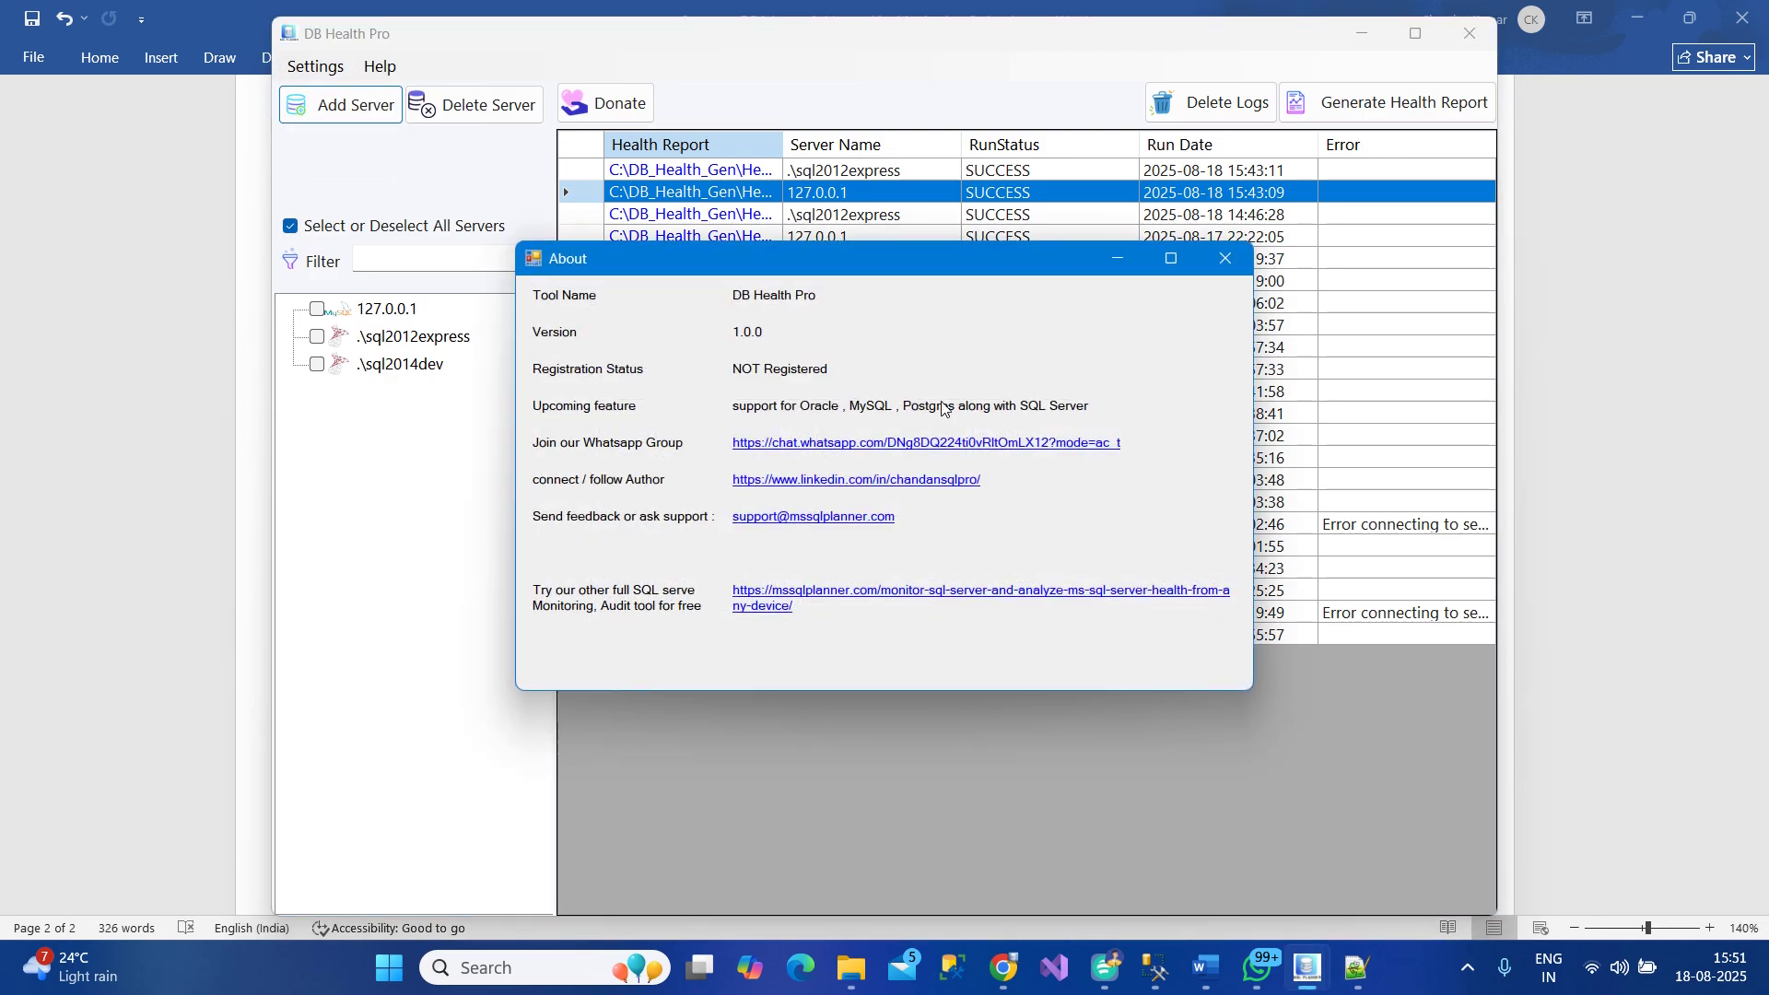